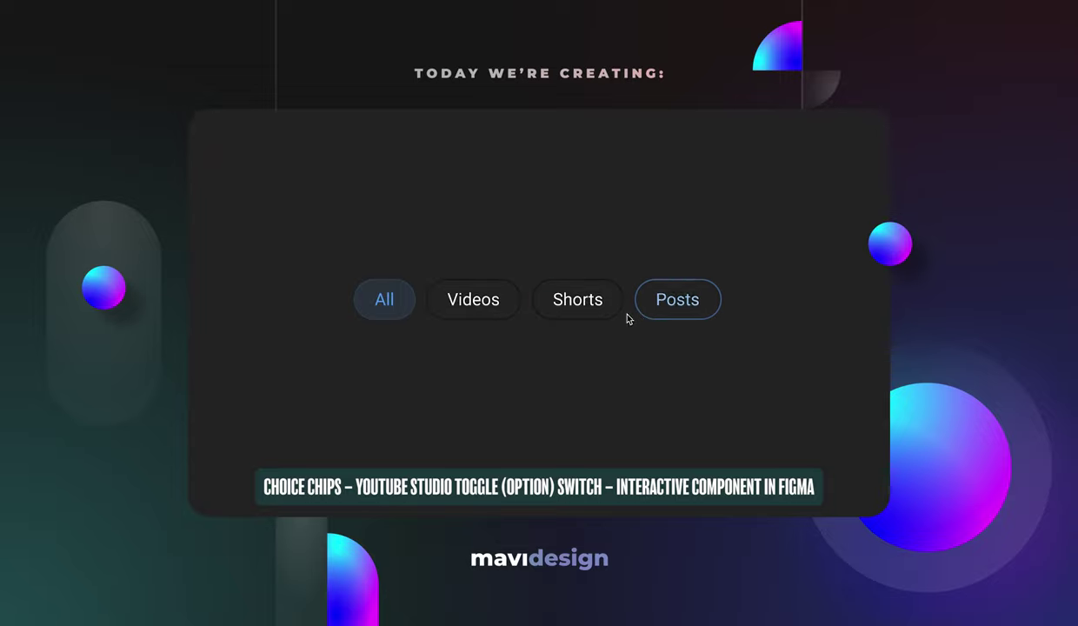
click(496, 319)
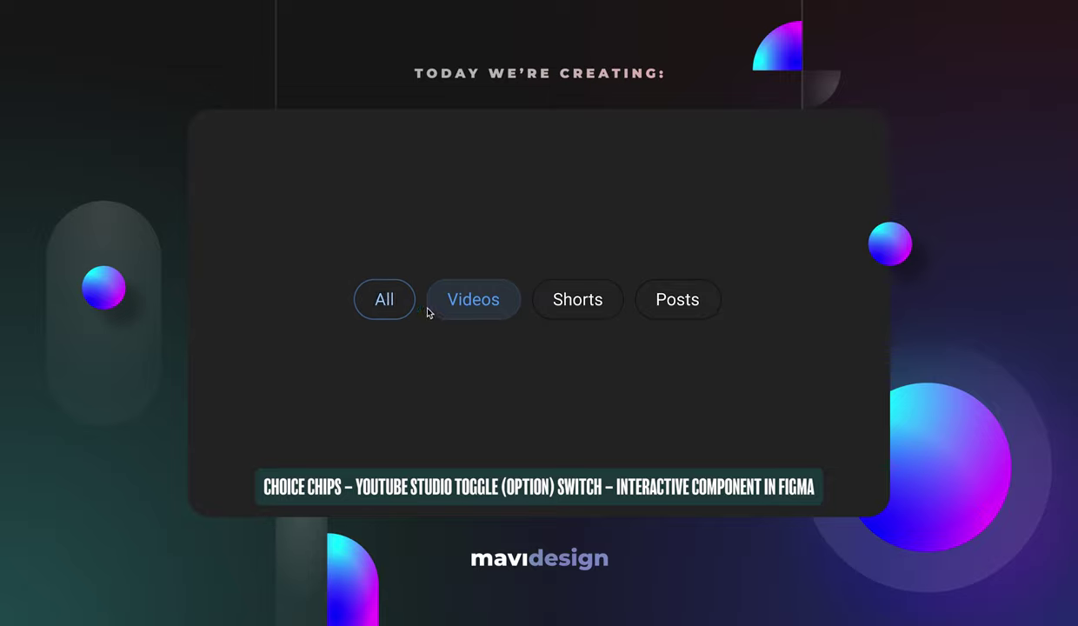
click(619, 312)
click(647, 315)
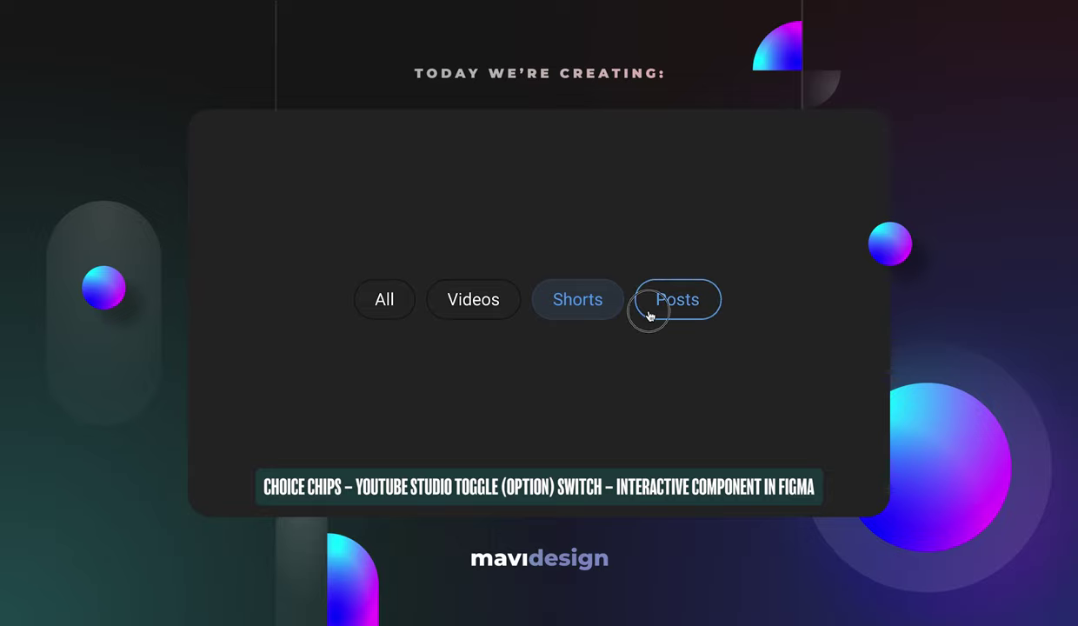
click(489, 322)
click(550, 315)
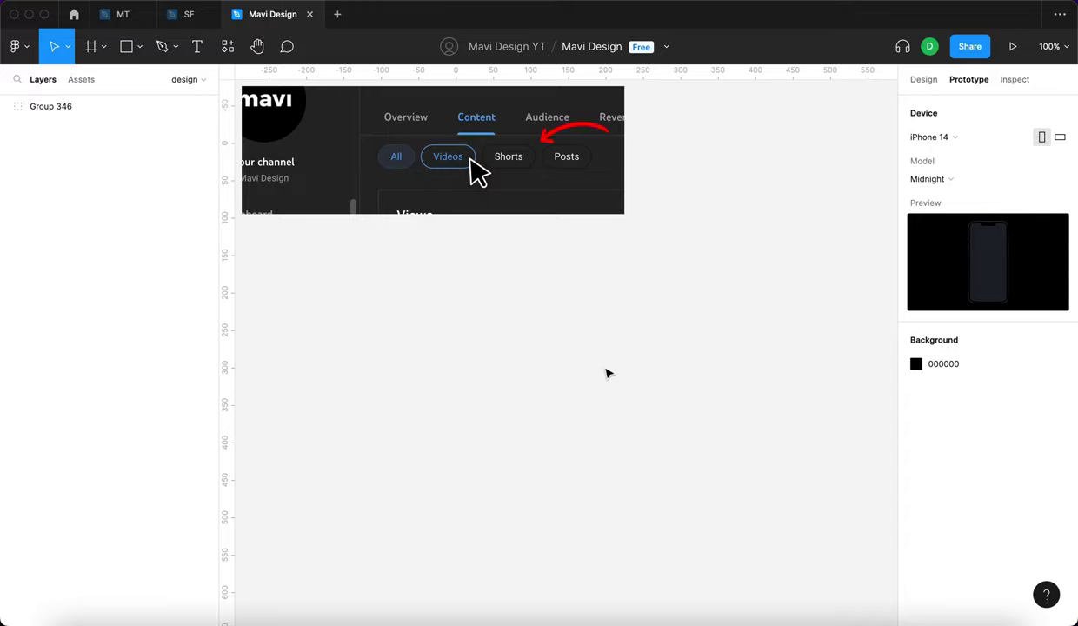
click(313, 142)
click(534, 311)
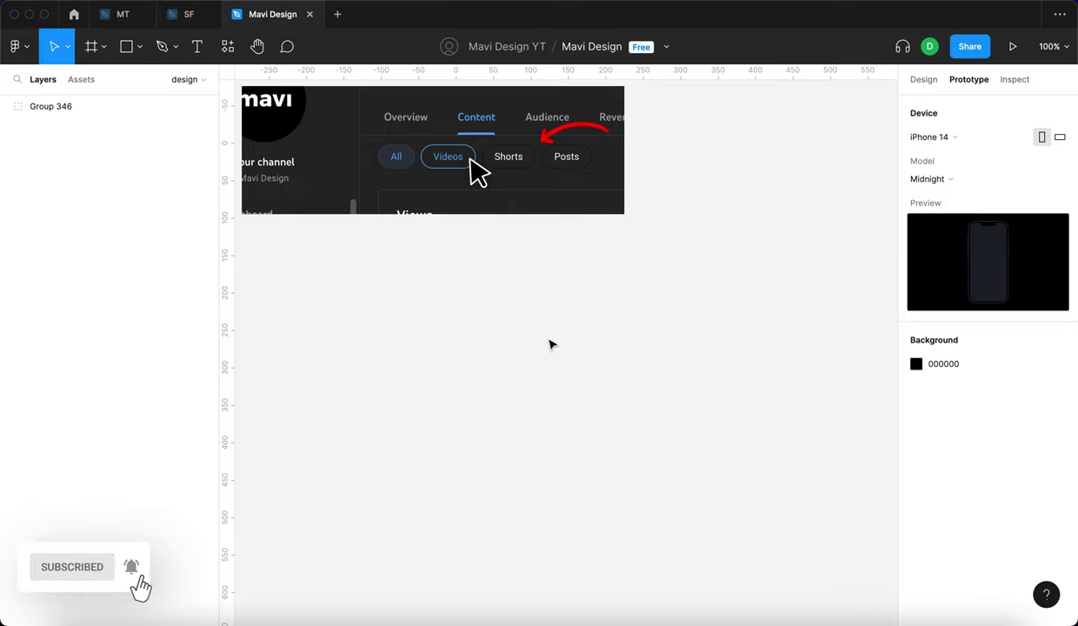
click(413, 124)
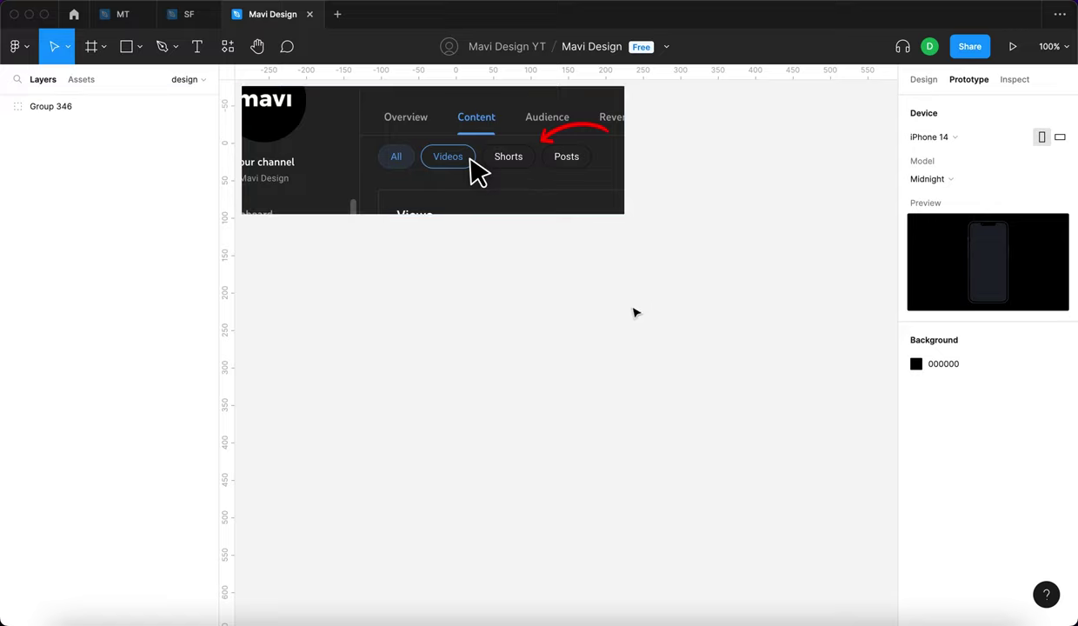
- Add the text "button component with 3 states" below the reference screenshot and shift it to the left
scroll(409, 131, up, 5)
scroll(578, 243, right, 3)
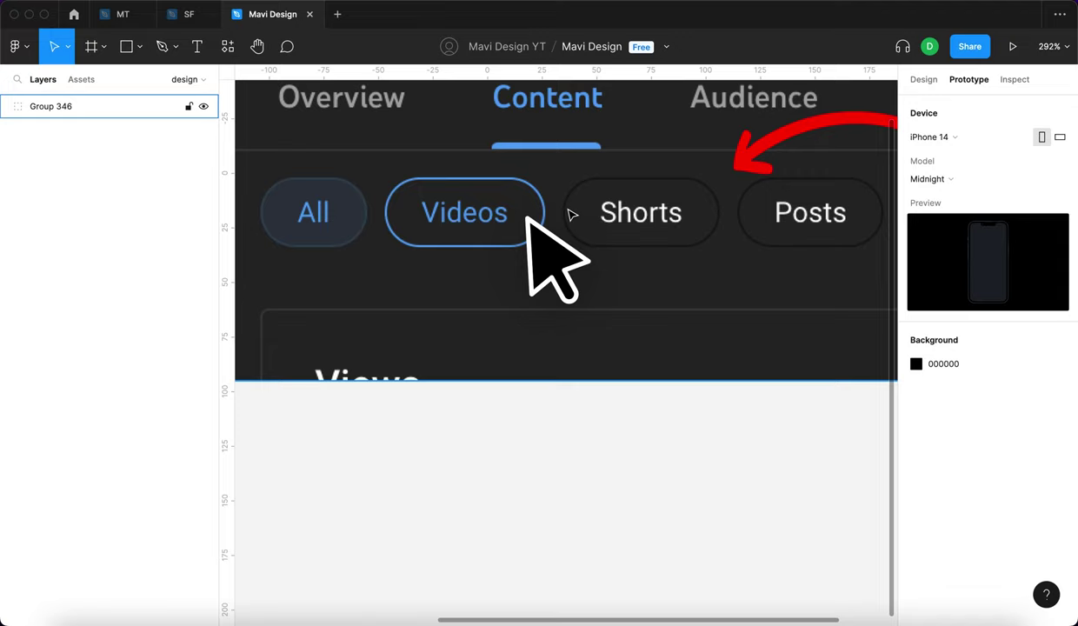
scroll(416, 556, down, 2)
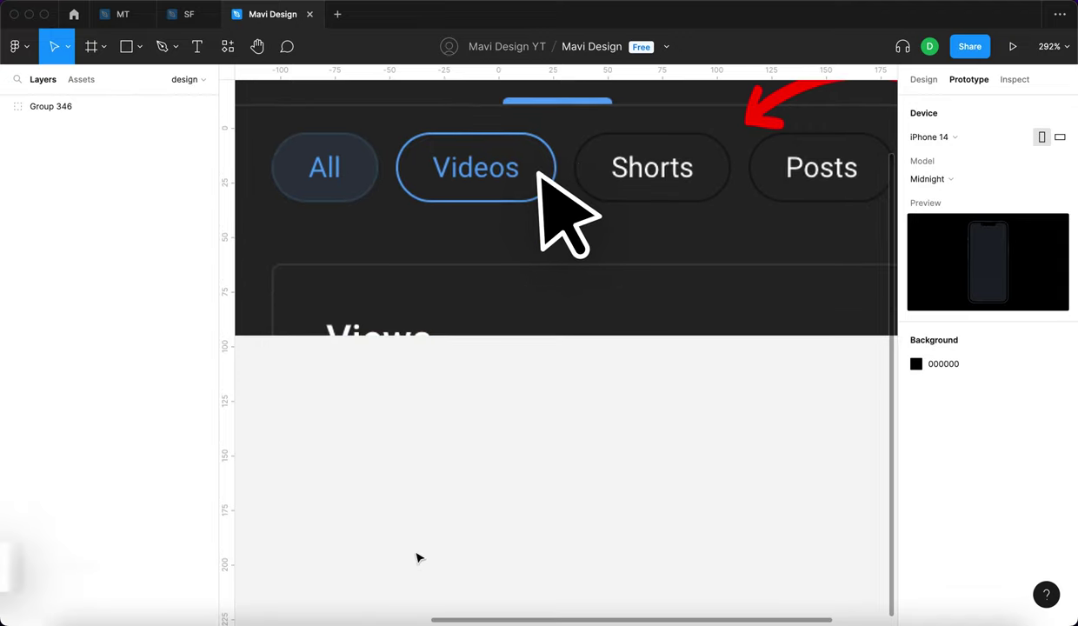
key(t)
click(373, 451)
text(button )
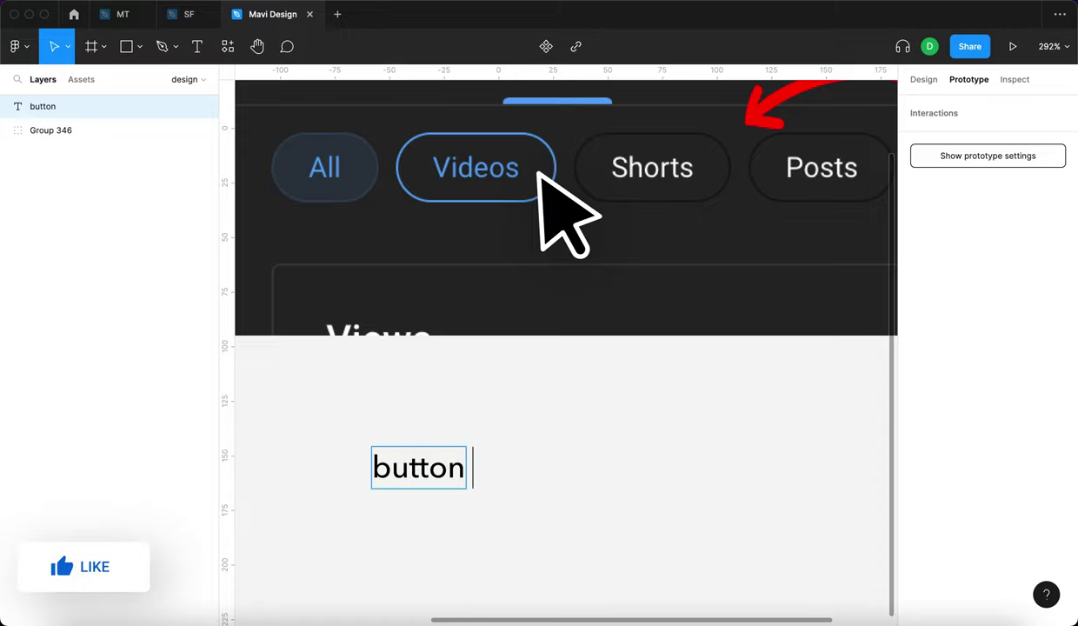
text(component with 3)
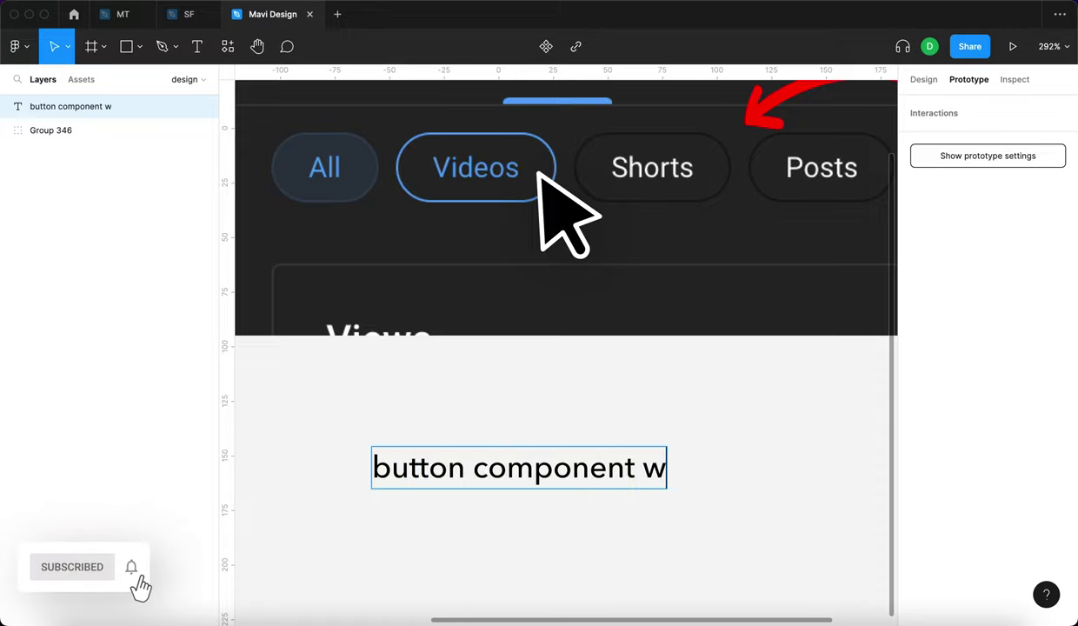
text( states)
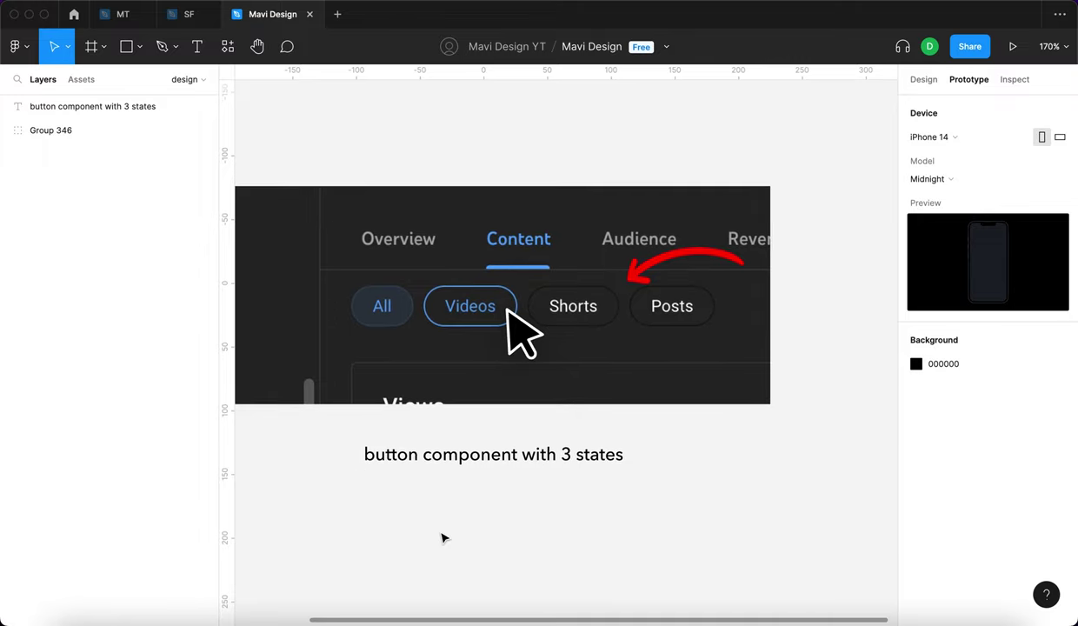
drag(458, 454, 400, 454)
click(479, 527)
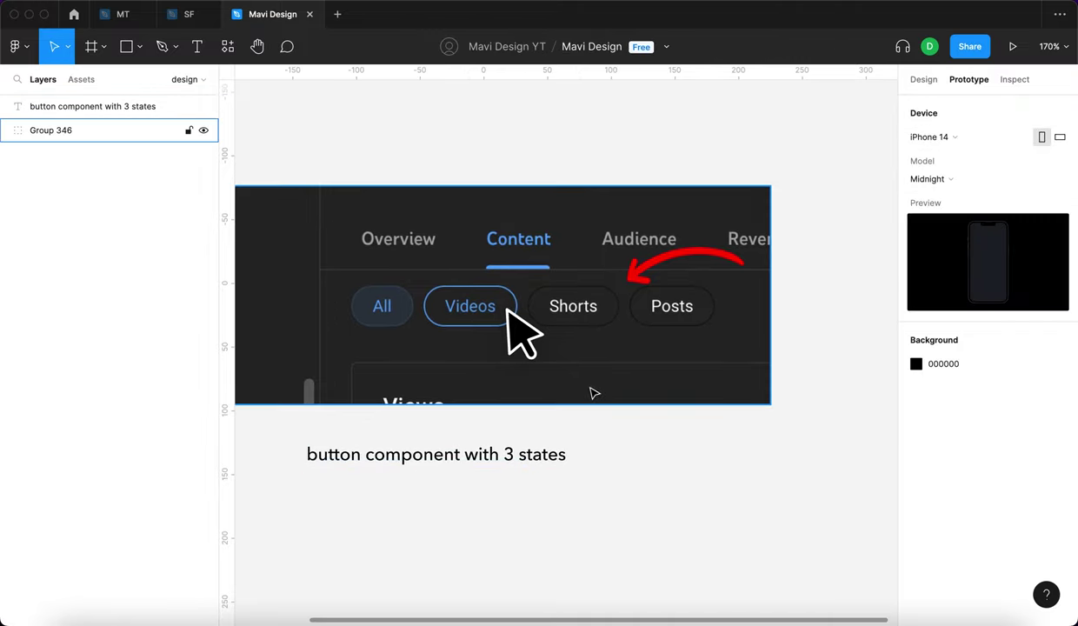
- Duplicate the label beside the original and change the copy's text to "switcher component"
click(427, 451)
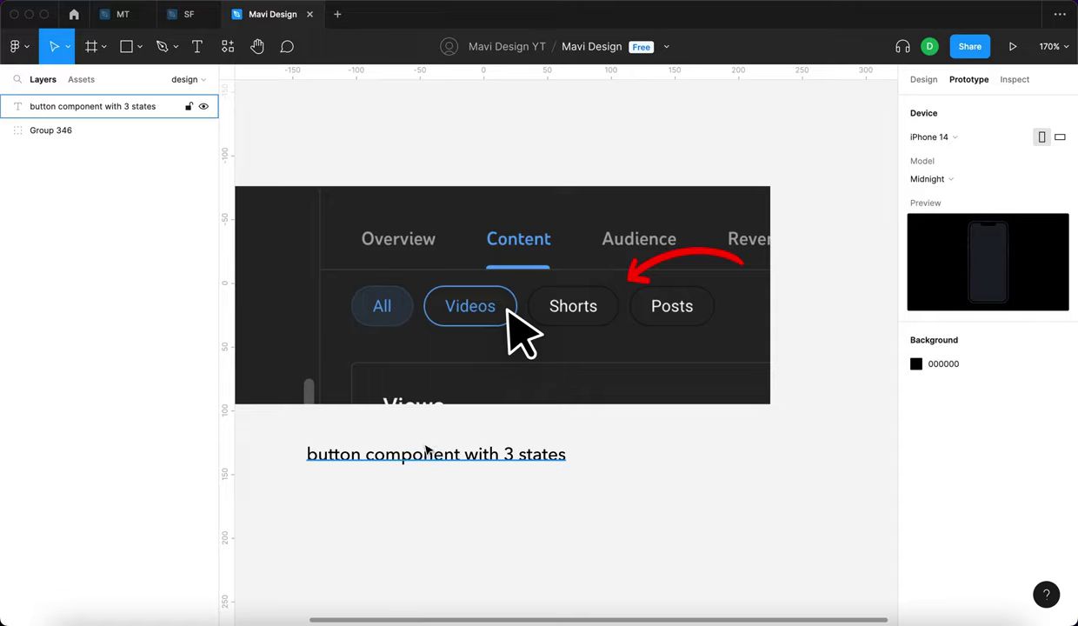
drag(570, 453, 777, 453)
double_click(777, 452)
scroll(776, 453, right, 3)
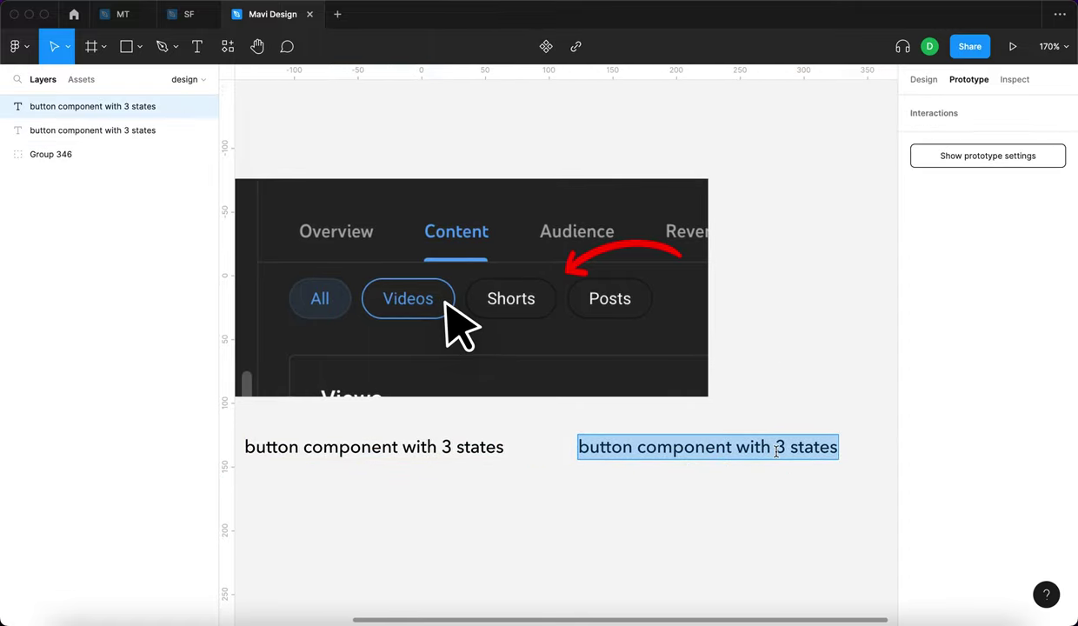
key(BackSpace)
key(BackSpace)
key(BackSpace)
key(BackSpace)
key(BackSpace)
text(switcher )
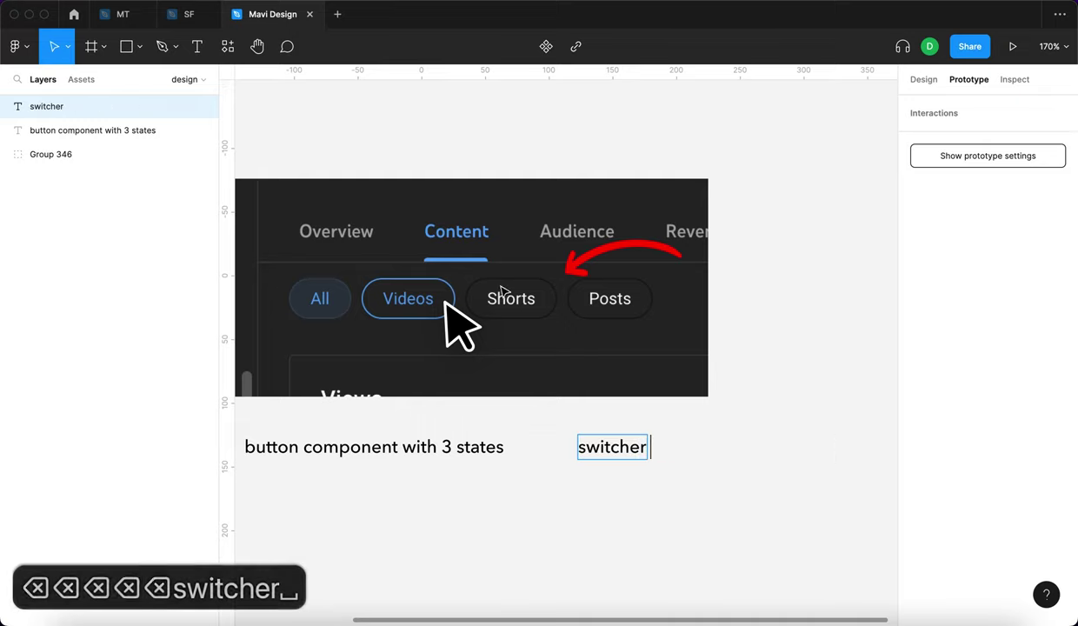
text(component)
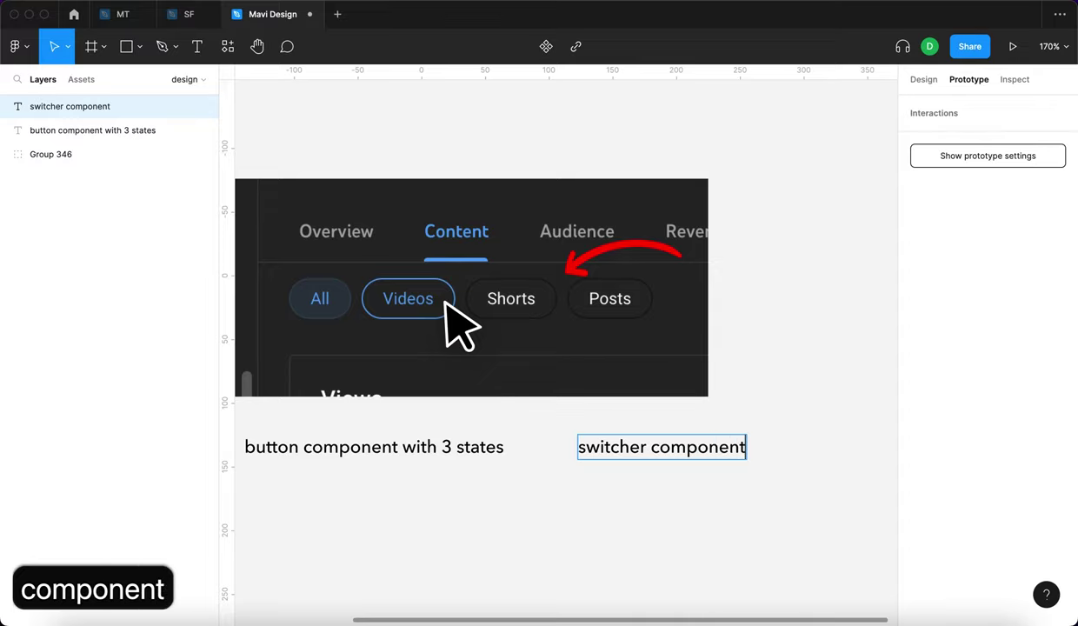
key(Escape)
key(Escape)
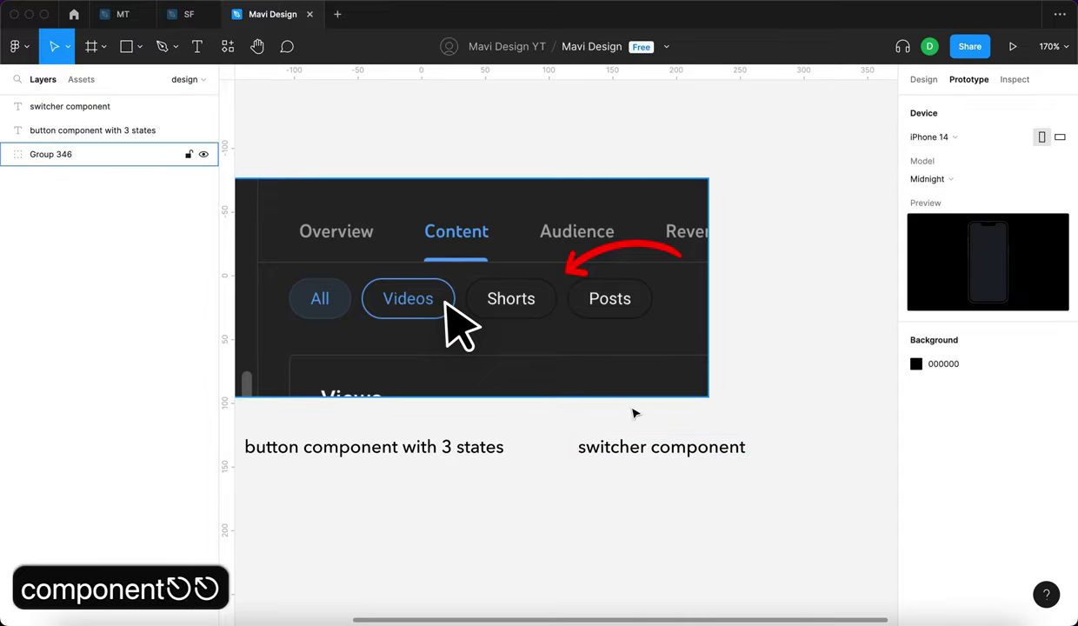
- Move the "switcher component" label farther right, away from the button component label
click(679, 452)
drag(679, 451, 701, 459)
click(590, 499)
scroll(589, 500, left, 2)
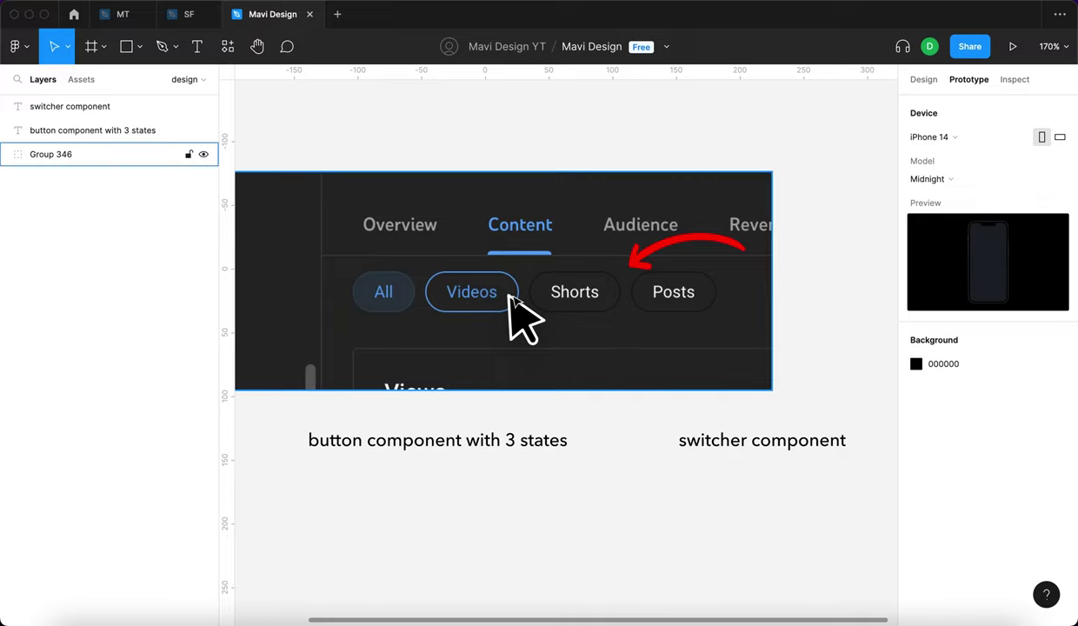
- Add a text object reading "All" just below the All chip in the reference screenshot
scroll(484, 530, down, 2)
scroll(484, 530, right, 1)
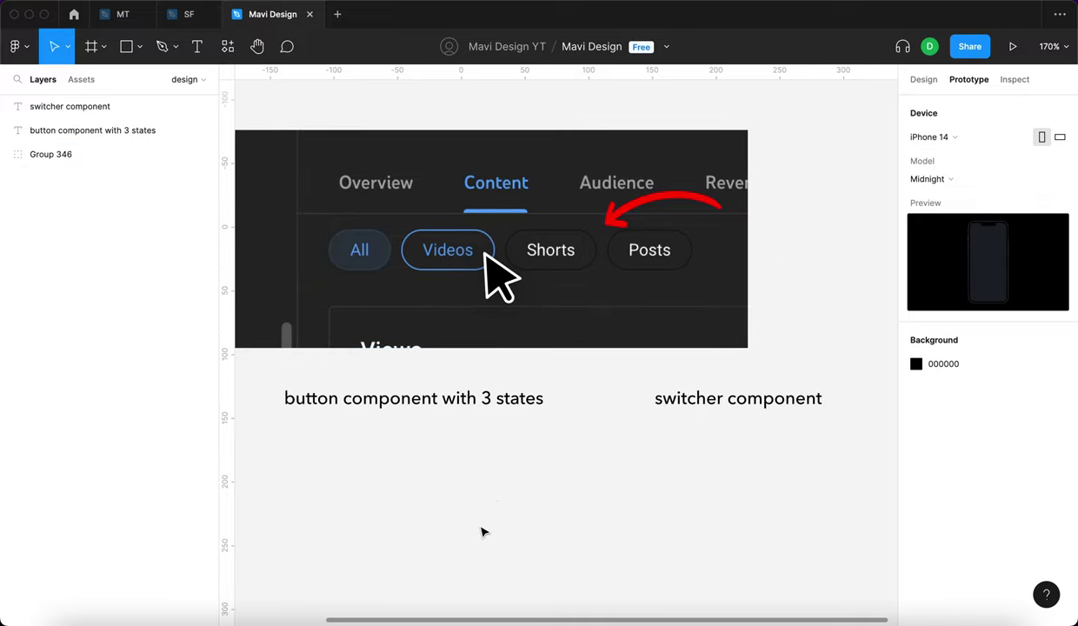
scroll(516, 261, up, 5)
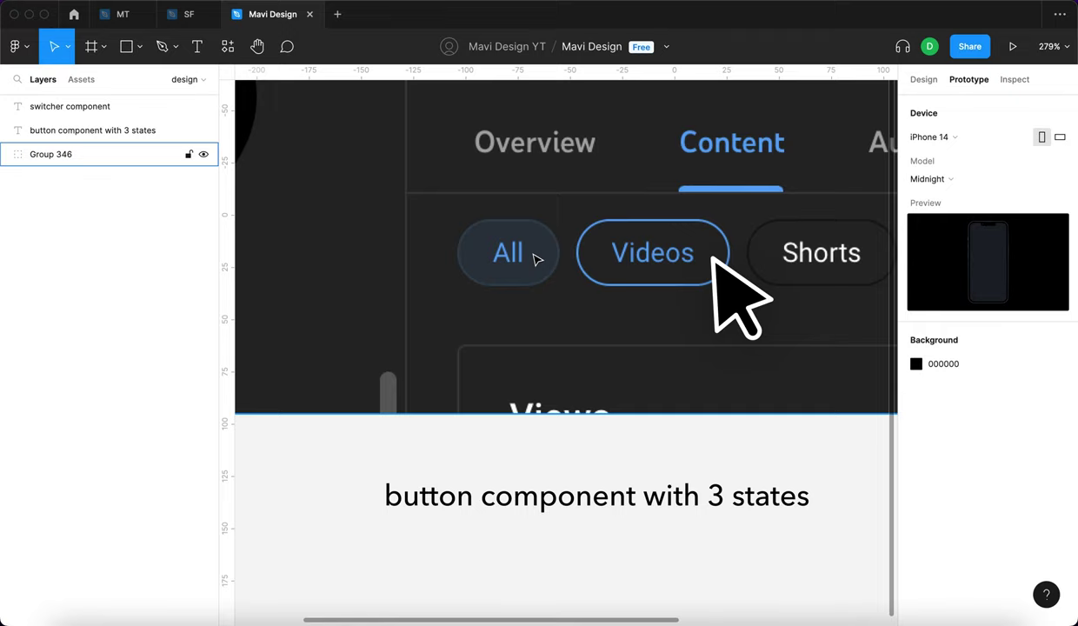
scroll(530, 253, up, 3)
key(t)
click(414, 270)
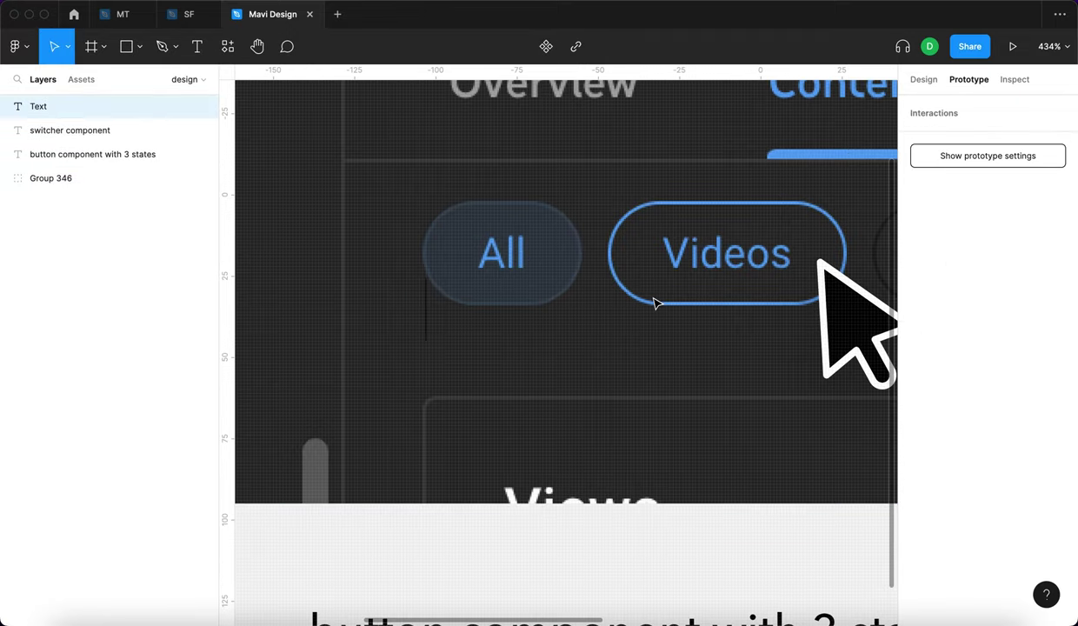
text(All)
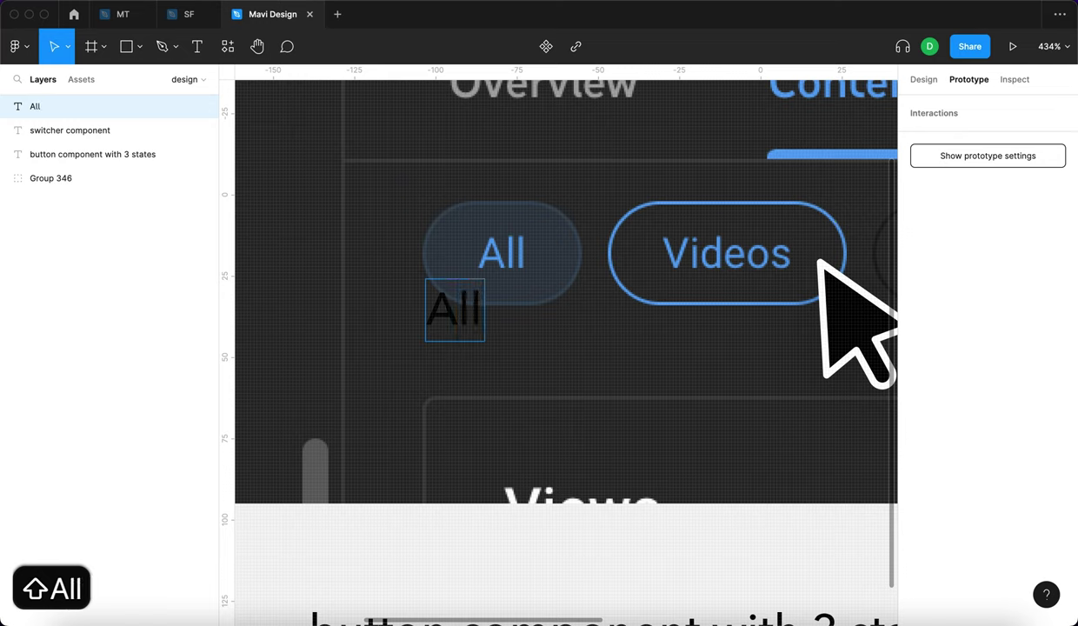
key(Escape)
- Set the "All" text's font to Roboto and place it over the matching label in the reference chip
click(924, 79)
click(948, 313)
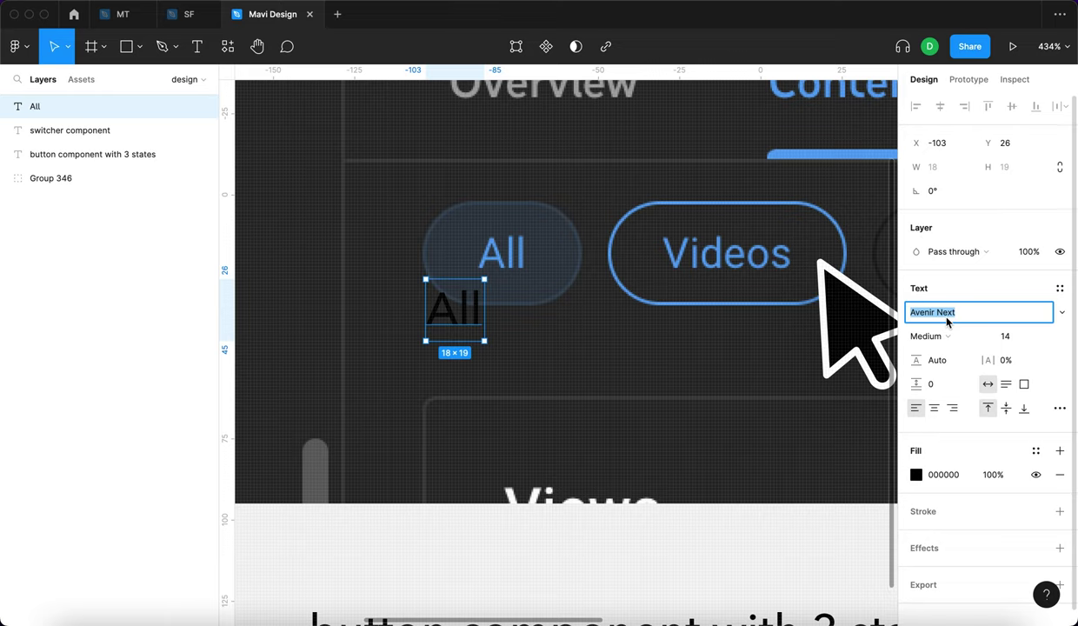
text(Roboto)
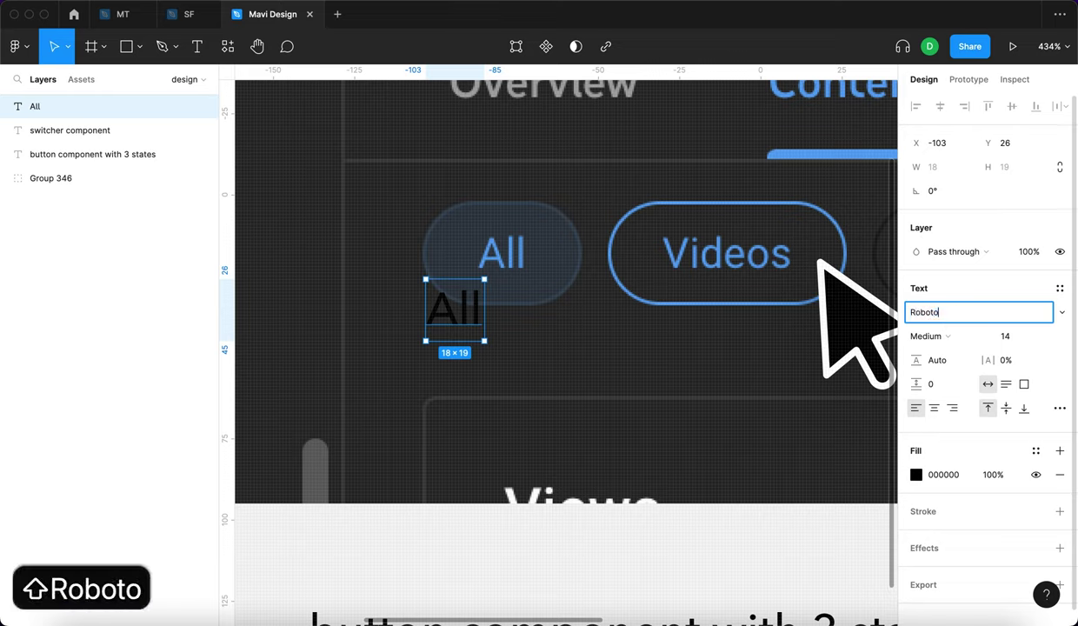
key(Return)
drag(452, 305, 489, 264)
scroll(508, 259, up, 3)
scroll(510, 265, up, 5)
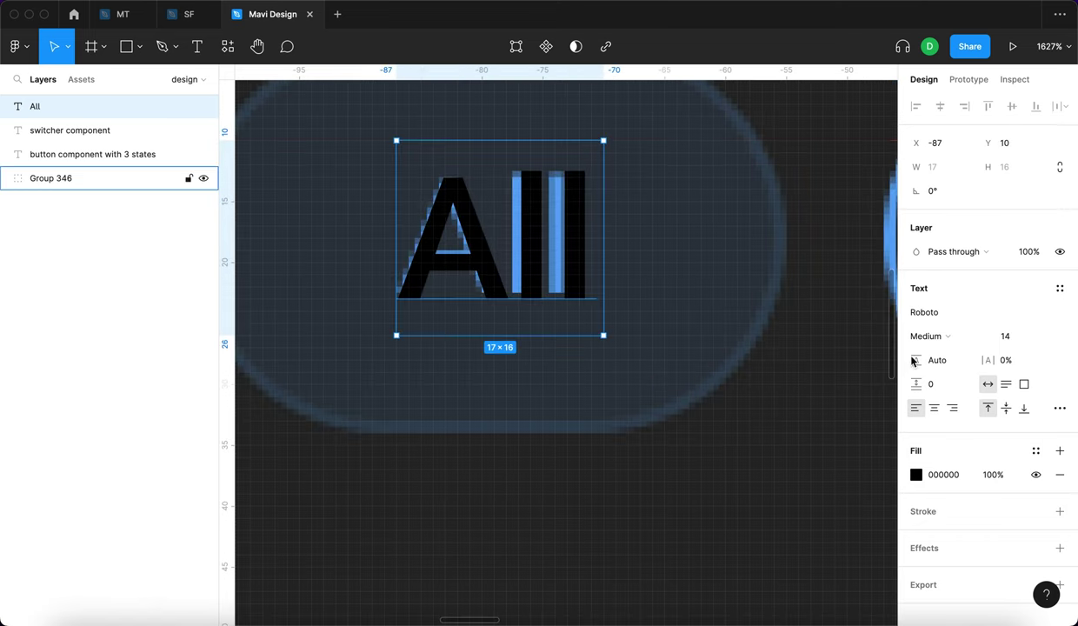
- Set the "All" text's font size to 13 and nudge it down to Y 11 over the reference label
click(1016, 338)
click(517, 260)
click(1009, 339)
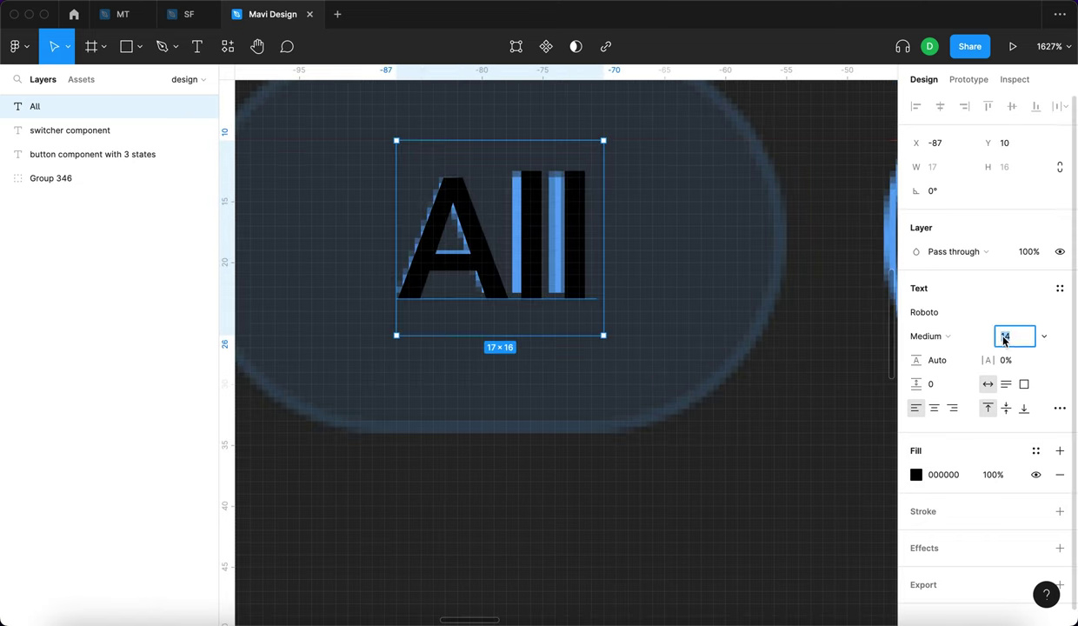
key(Down)
key(Return)
key(Down)
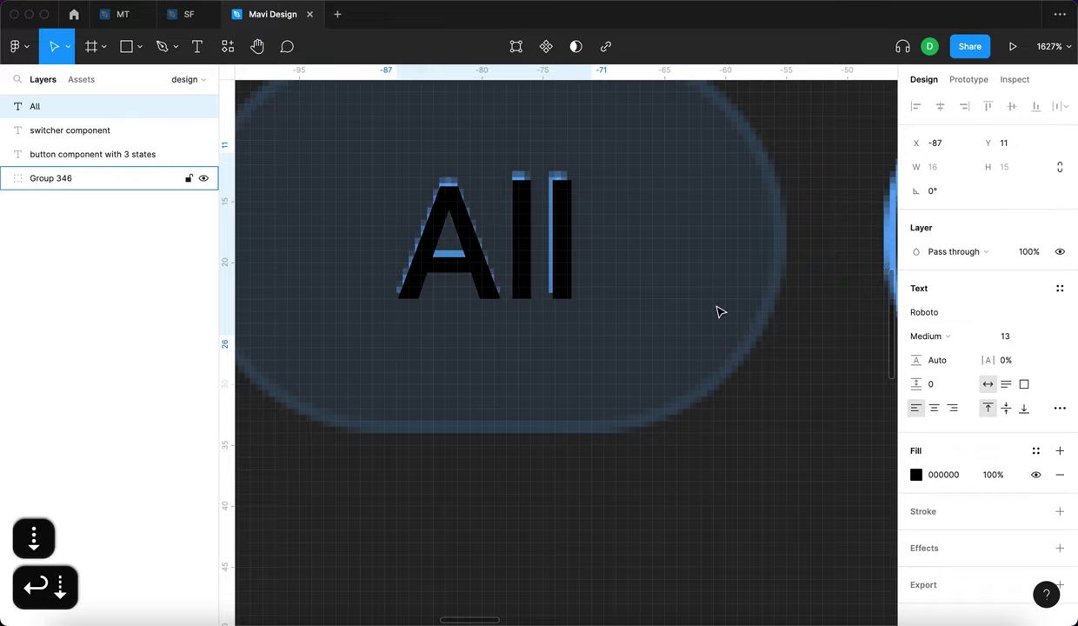
- Duplicate the "All" text onto the Videos chip of the reference and change the copy to "Videos"
scroll(506, 311, down, 5)
scroll(505, 312, down, 2)
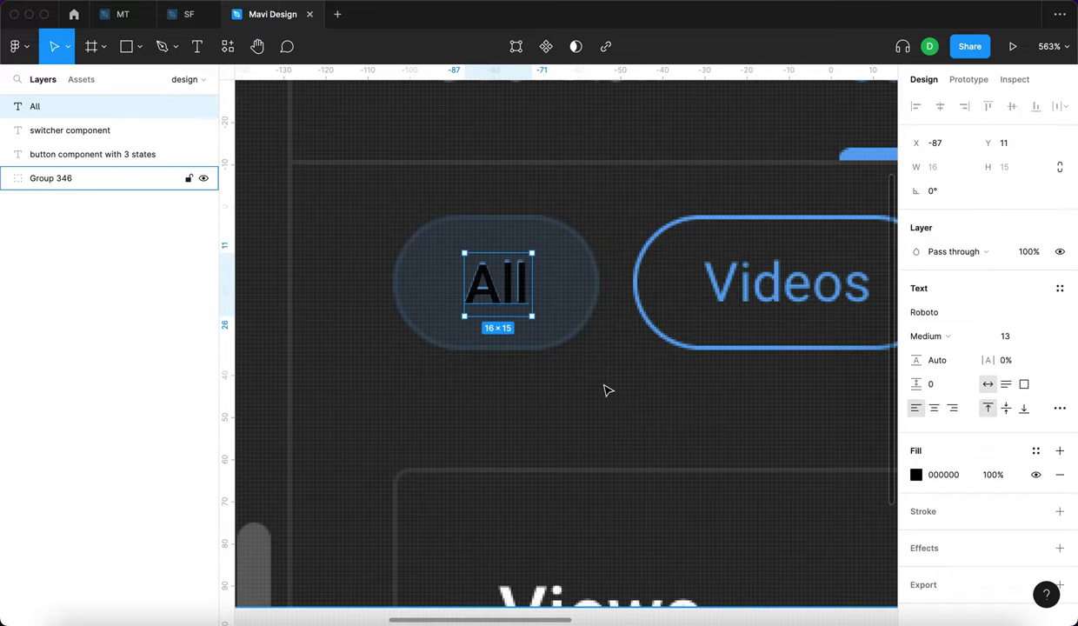
scroll(607, 390, down, 4)
drag(561, 342, 683, 342)
scroll(525, 363, up, 3)
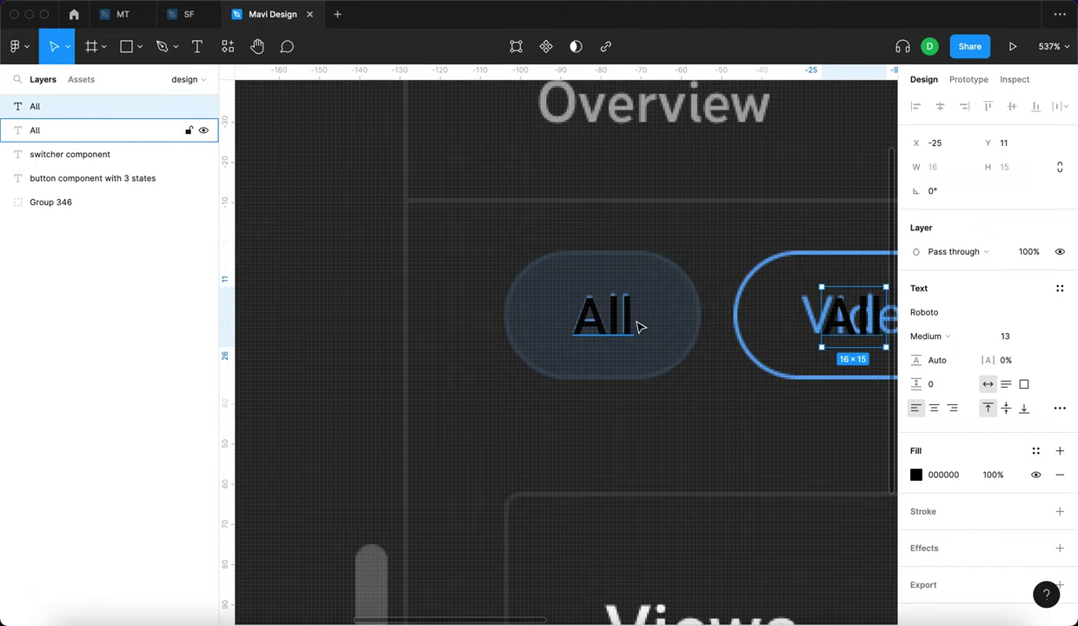
scroll(639, 324, up, 3)
double_click(713, 306)
text(Videos)
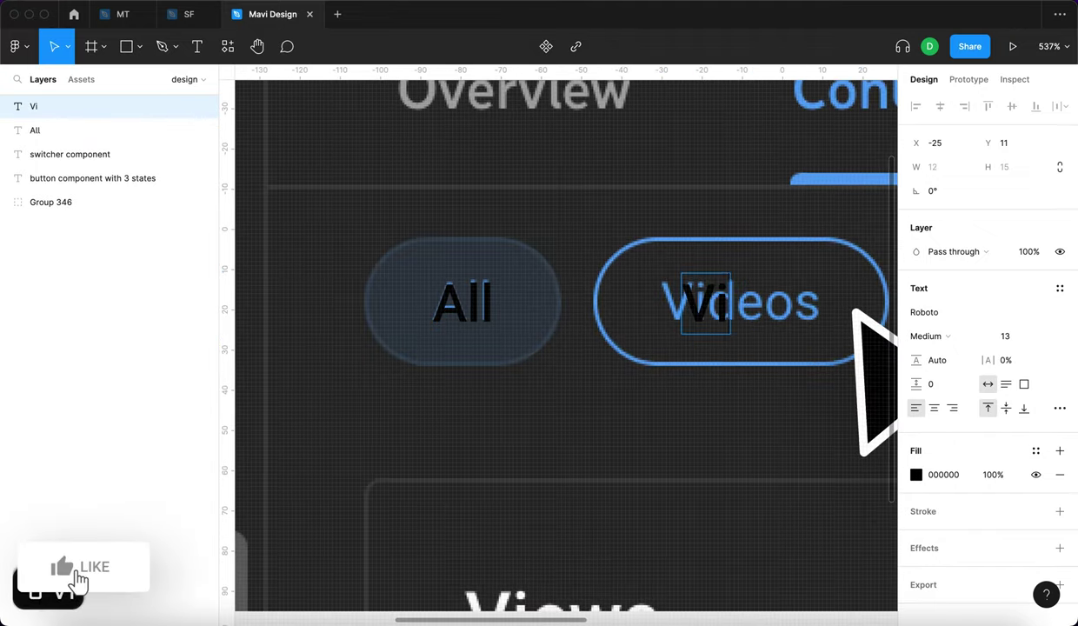
- Nudge the "Videos" text left to X -30 so it lines up with the reference chip's label
key(Escape)
scroll(734, 313, up, 3)
key(shift+Left)
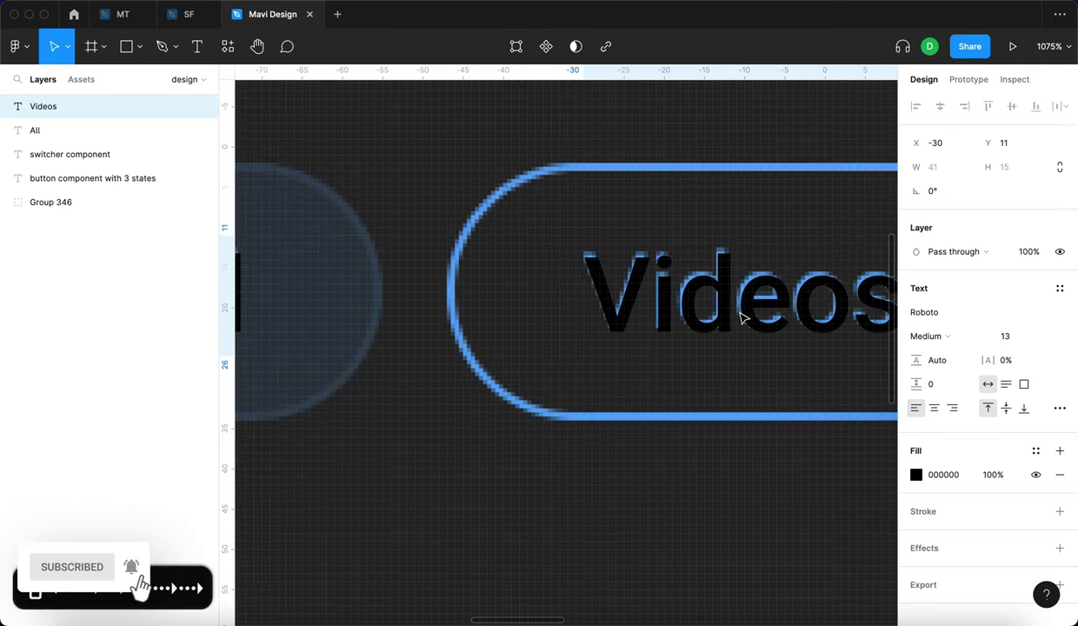
scroll(741, 318, right, 3)
key(shift+Right)
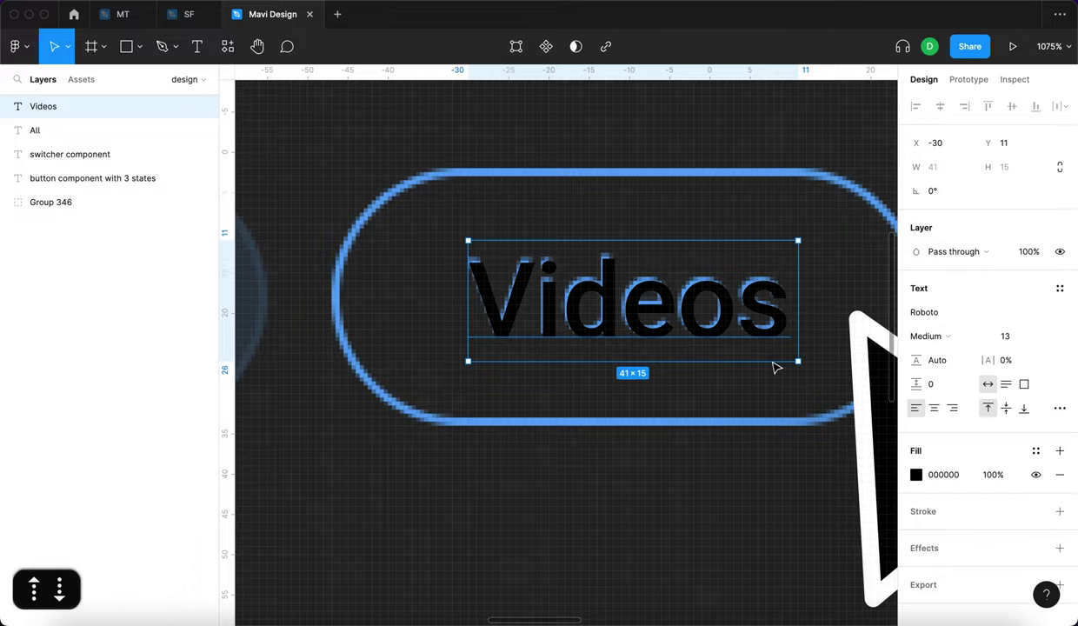
scroll(638, 351, down, 5)
scroll(637, 340, down, 4)
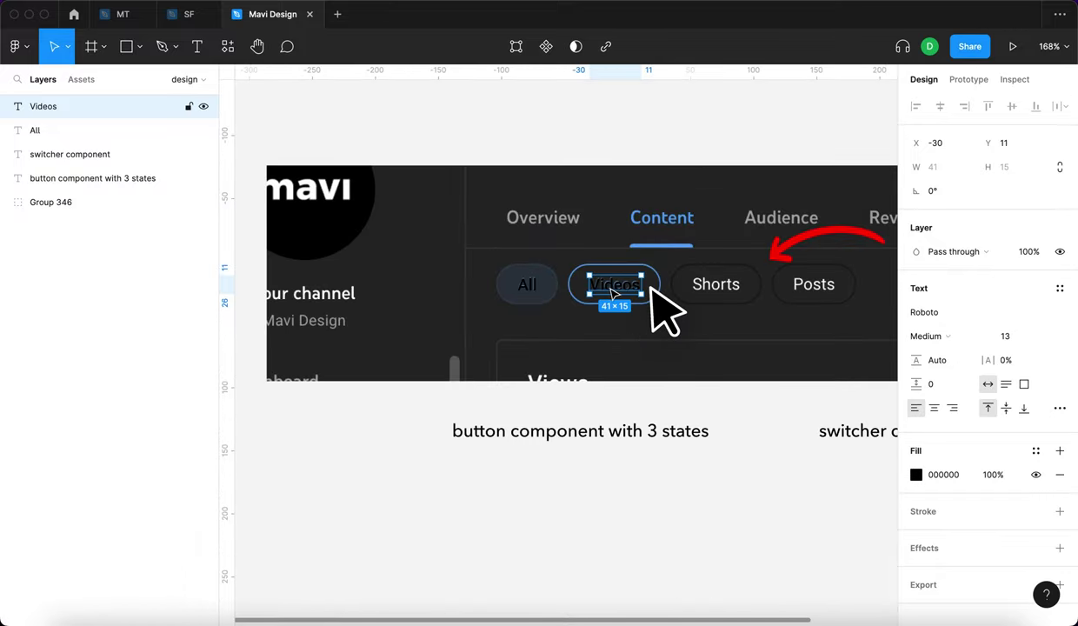
scroll(613, 294, up, 5)
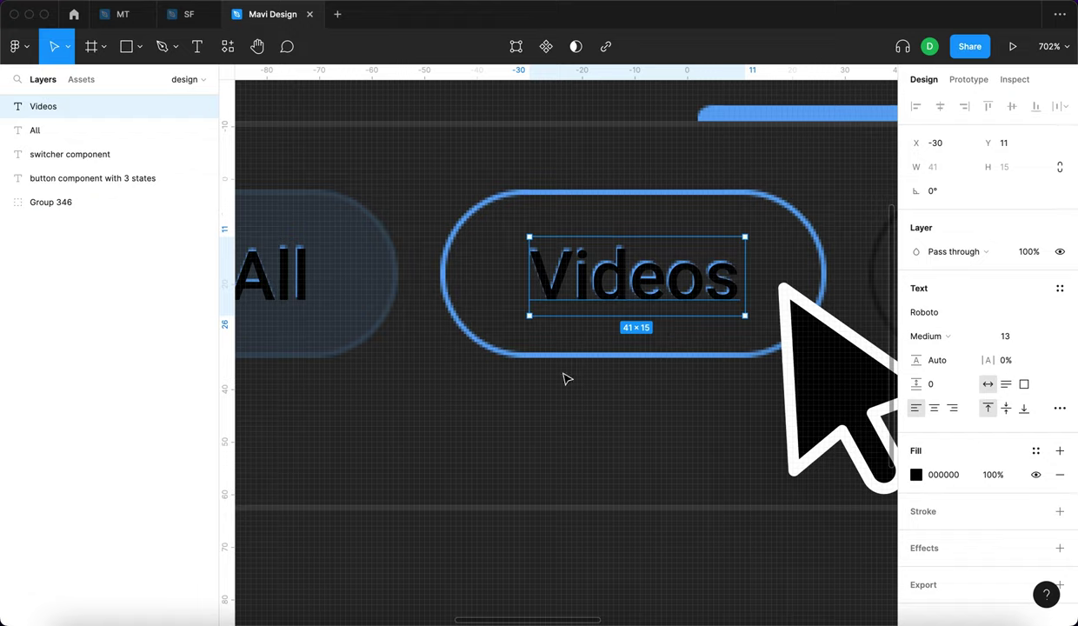
scroll(542, 315, down, 4)
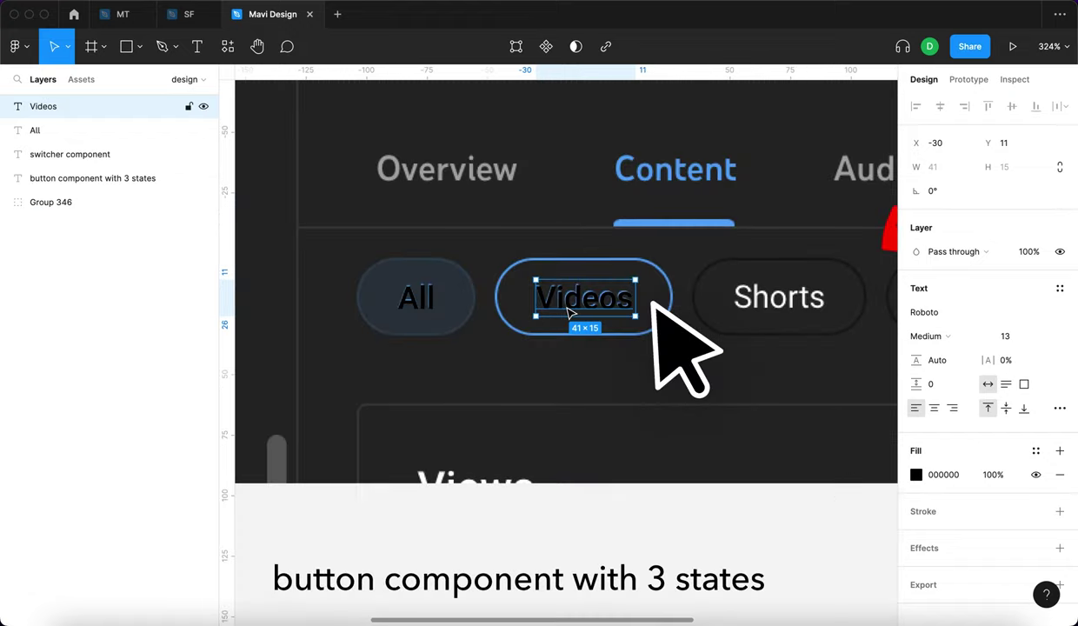
scroll(570, 313, down, 3)
click(474, 301)
click(572, 314)
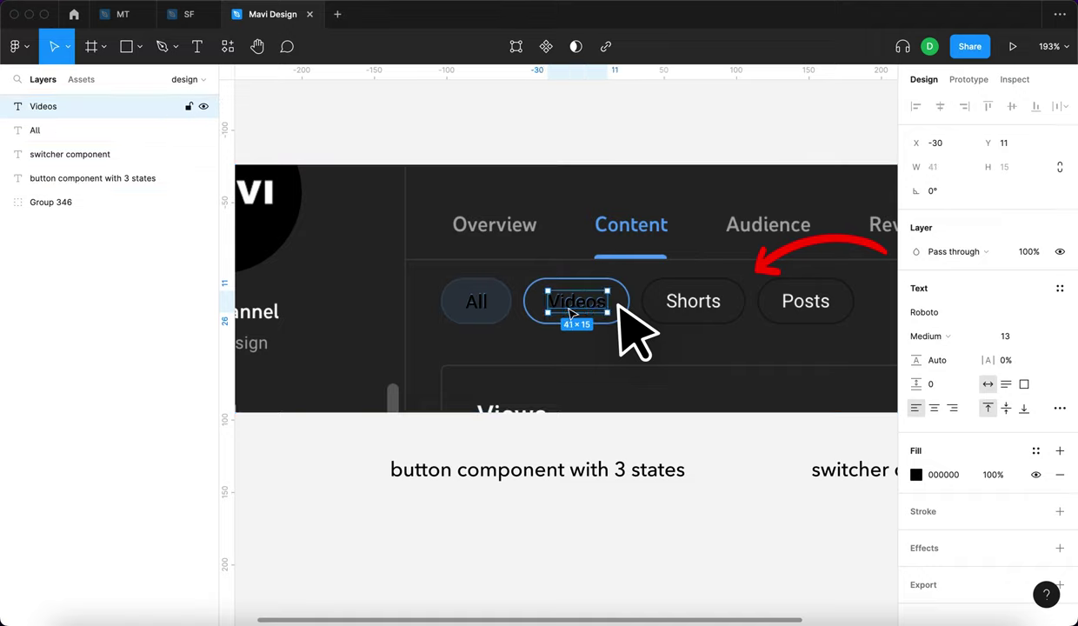
- Delete the "Videos" text and move the "All" text left of the reference chips to X -162
key(BackSpace)
scroll(450, 303, up, 3)
click(513, 304)
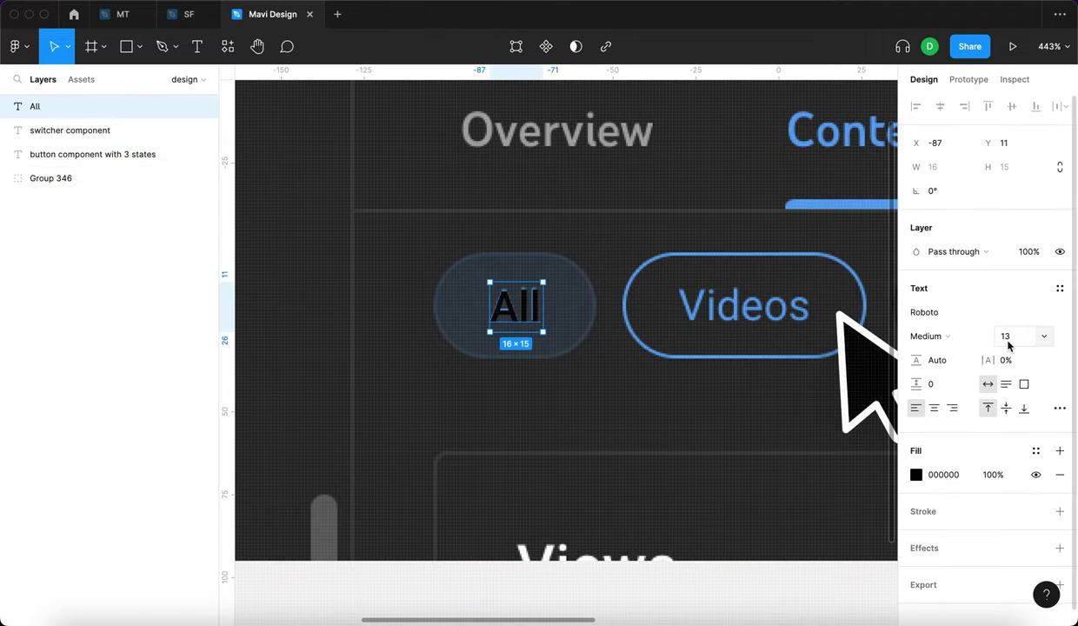
drag(513, 304, 318, 306)
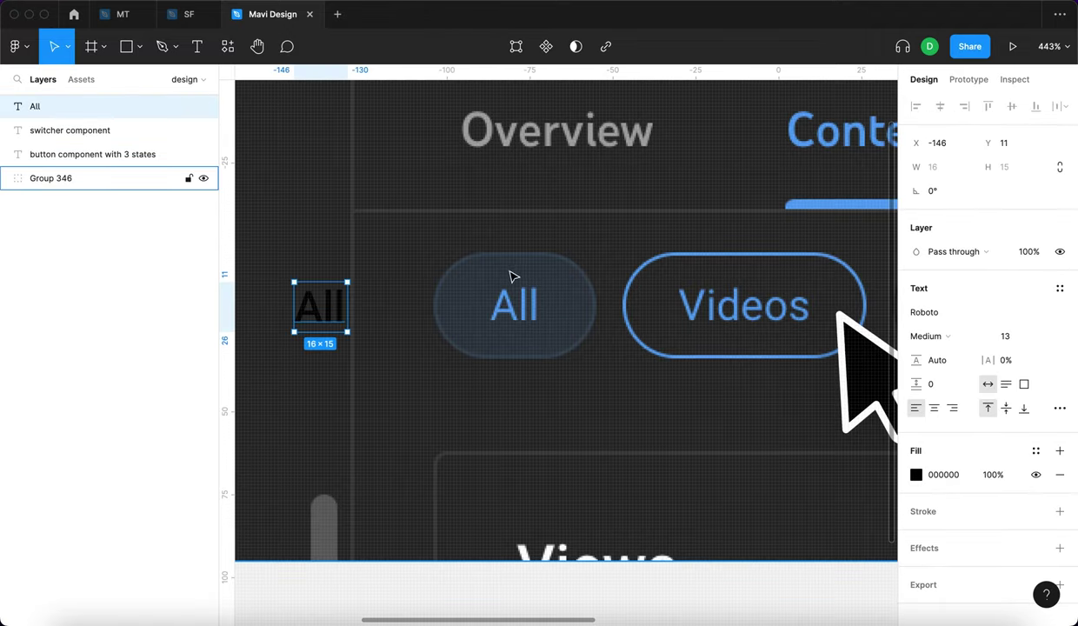
scroll(509, 277, up, 3)
scroll(501, 279, down, 4)
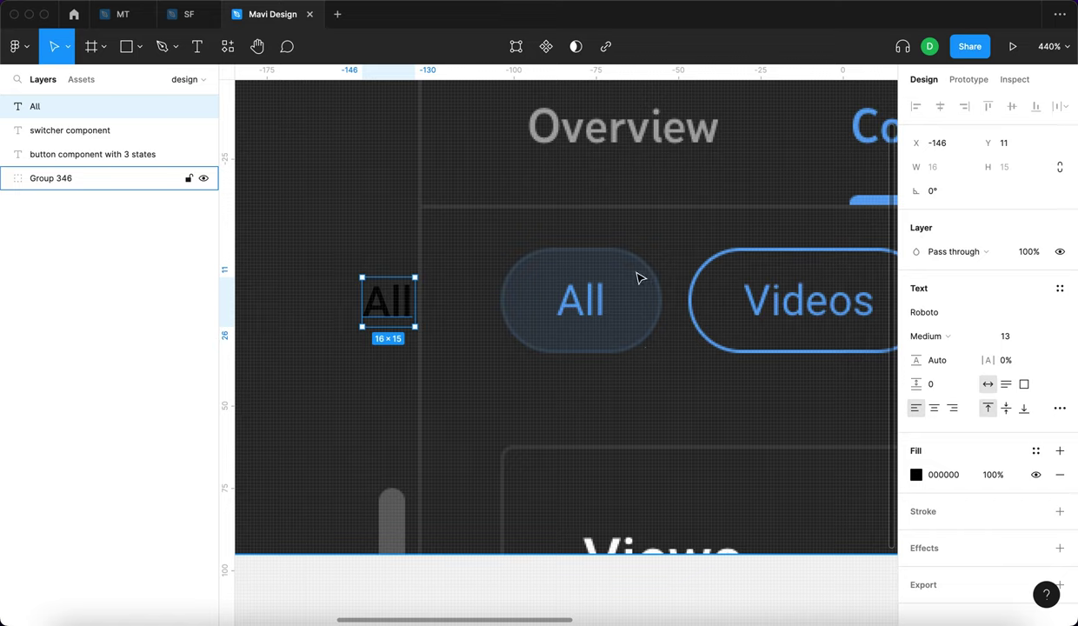
drag(409, 307, 390, 313)
scroll(419, 307, left, 3)
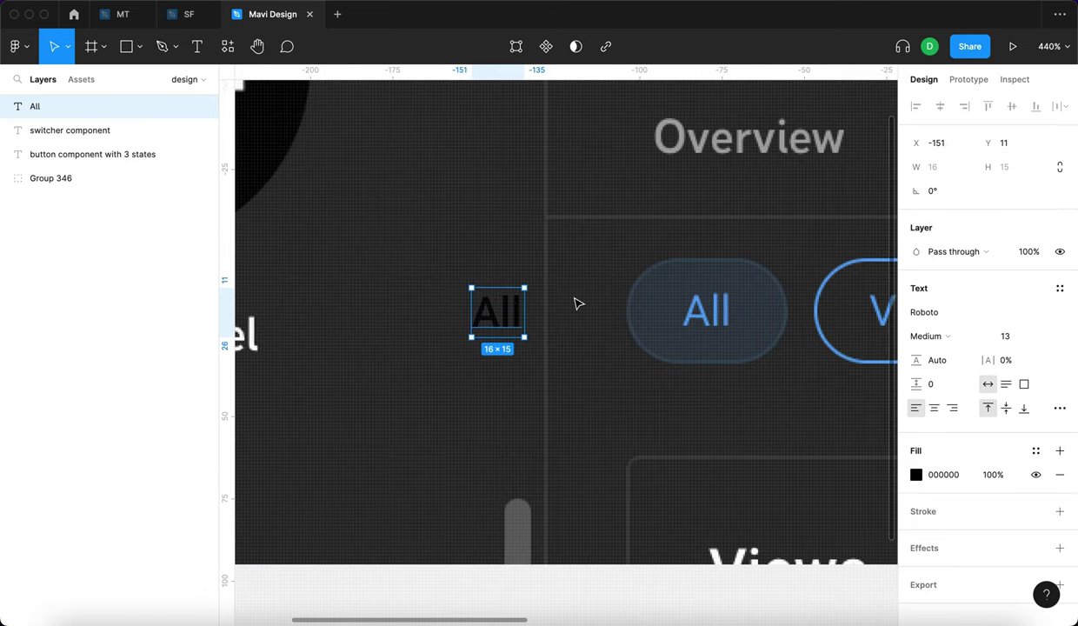
drag(493, 324, 457, 323)
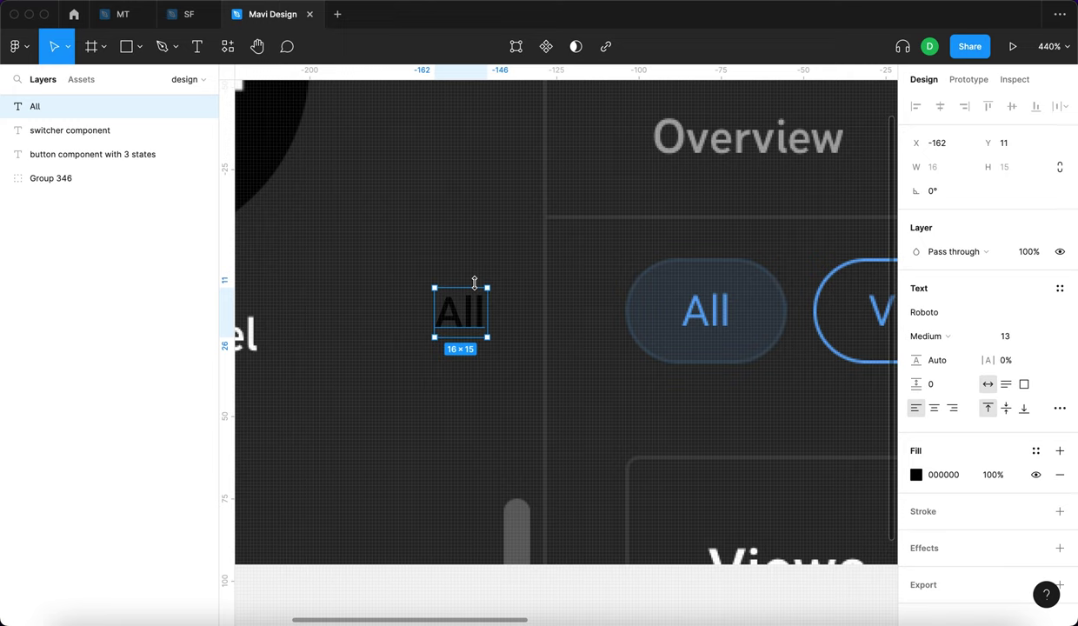
- Wrap the "All" text in an auto layout frame and rename the frame "button"
key(shift+a)
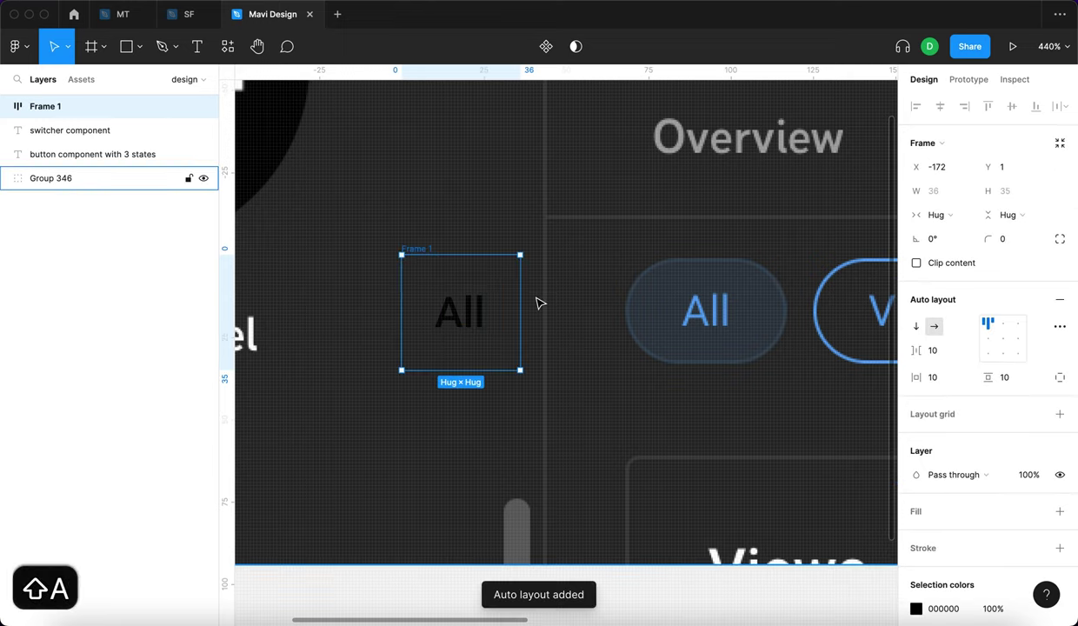
key(super+r)
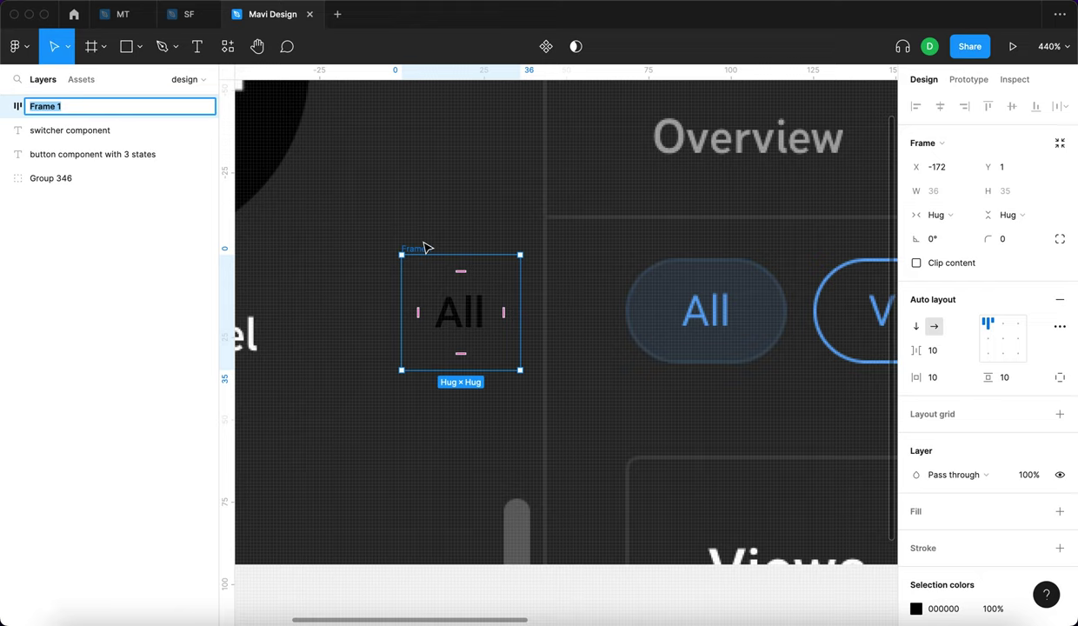
text(button)
key(Return)
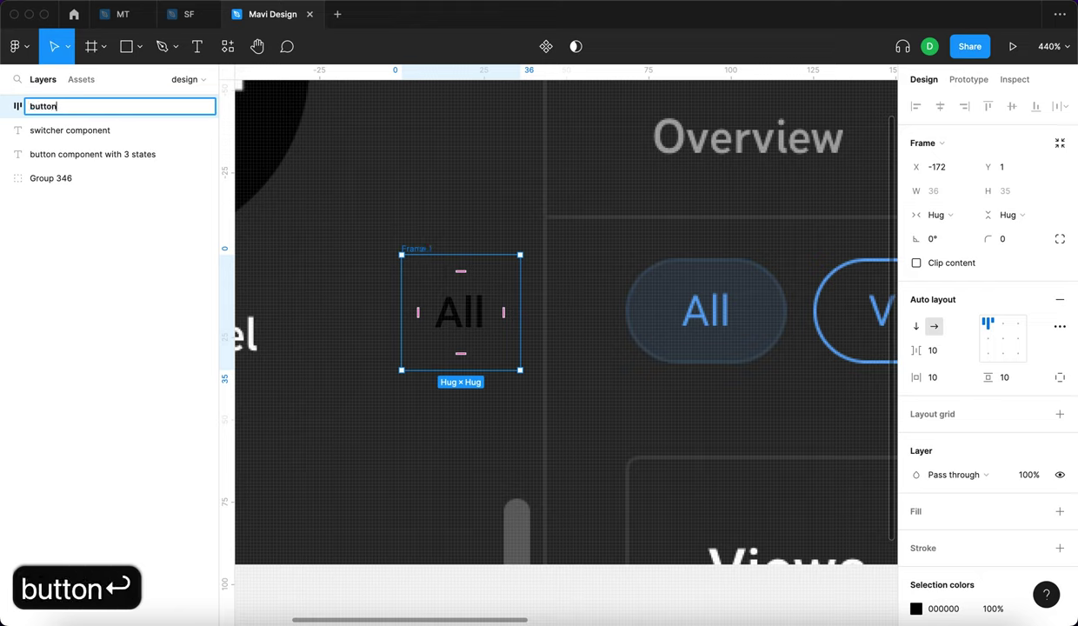
- Add a fill to the button frame and sample its blue 5AA6F8 from the underline of the reference's Content tab
scroll(995, 407, down, 2)
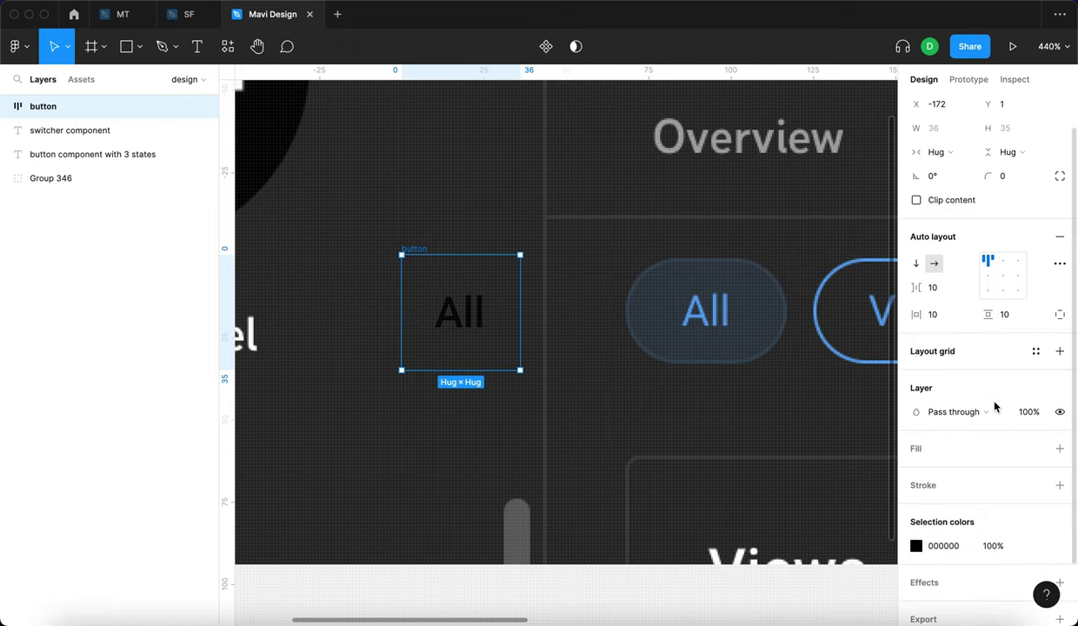
click(1061, 449)
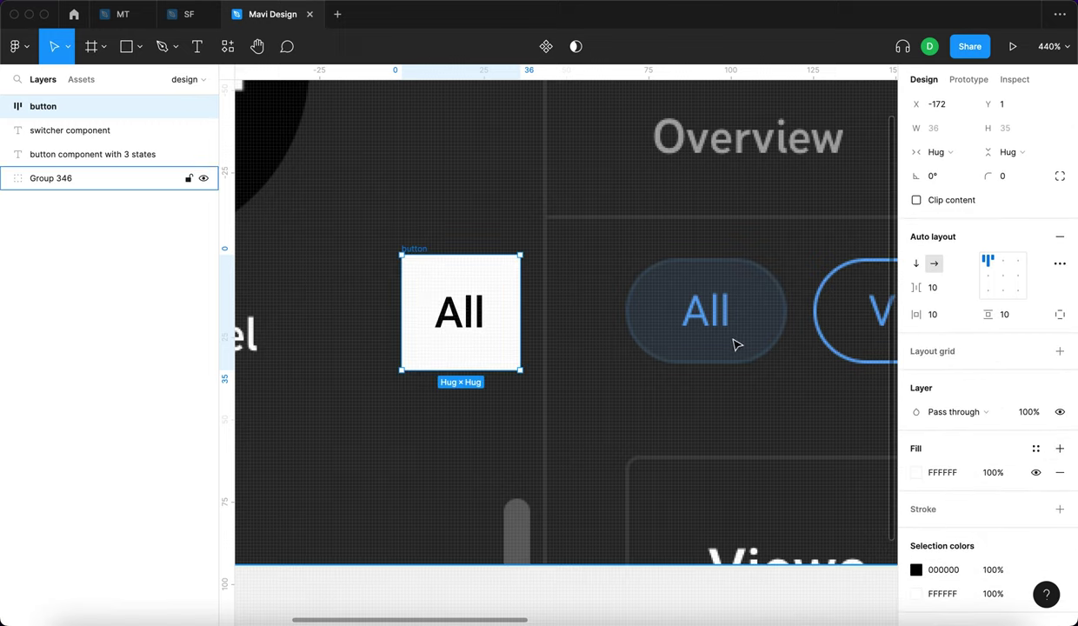
scroll(609, 280, right, 5)
scroll(609, 280, down, 3)
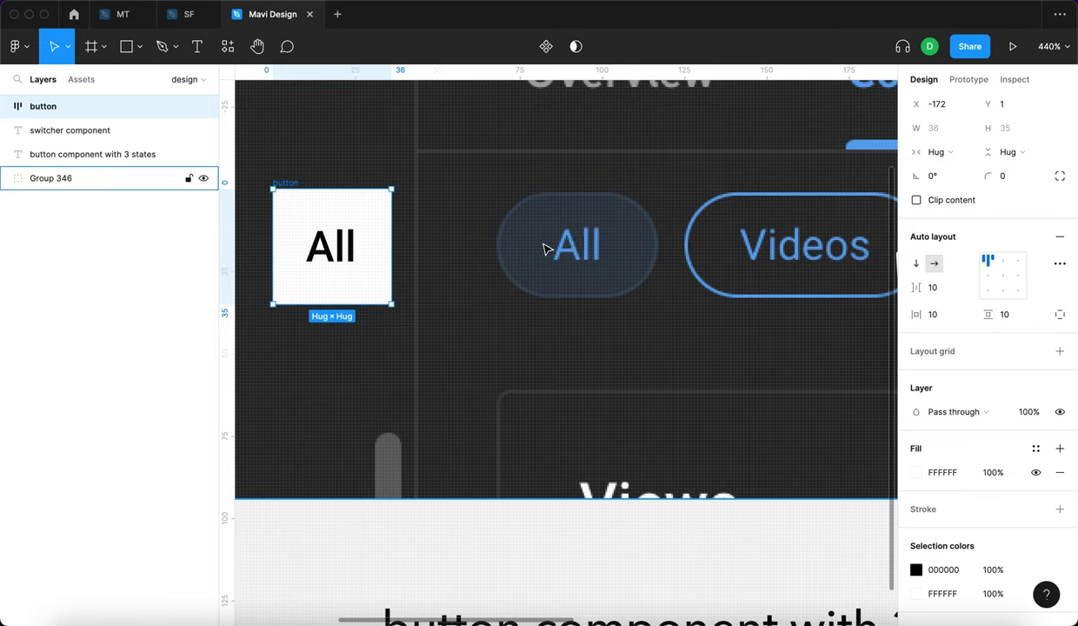
click(917, 472)
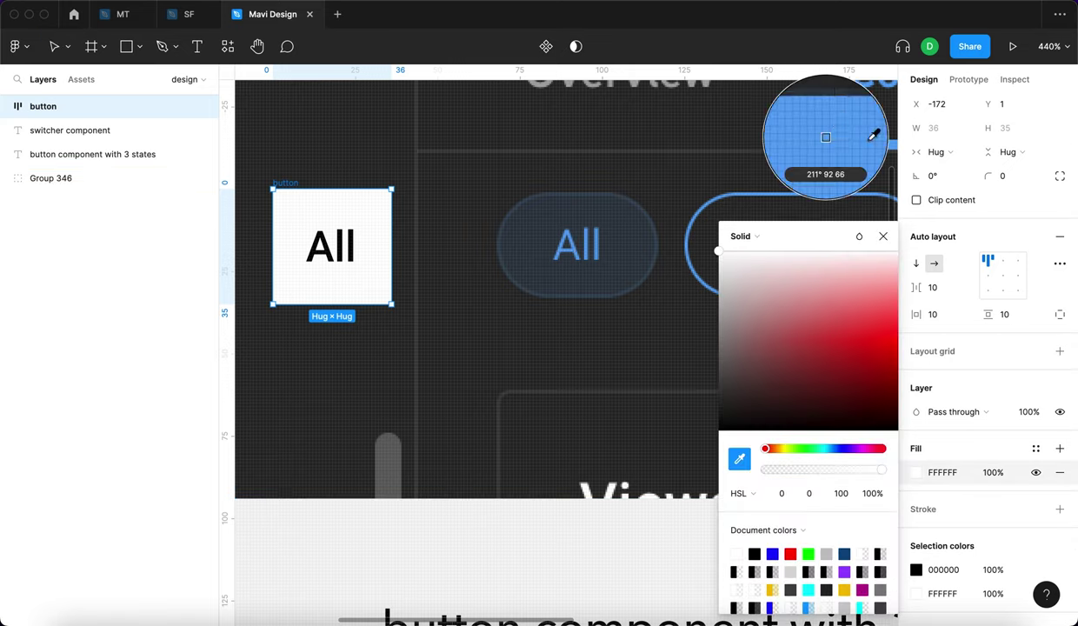
scroll(602, 198, right, 4)
scroll(602, 198, down, 1)
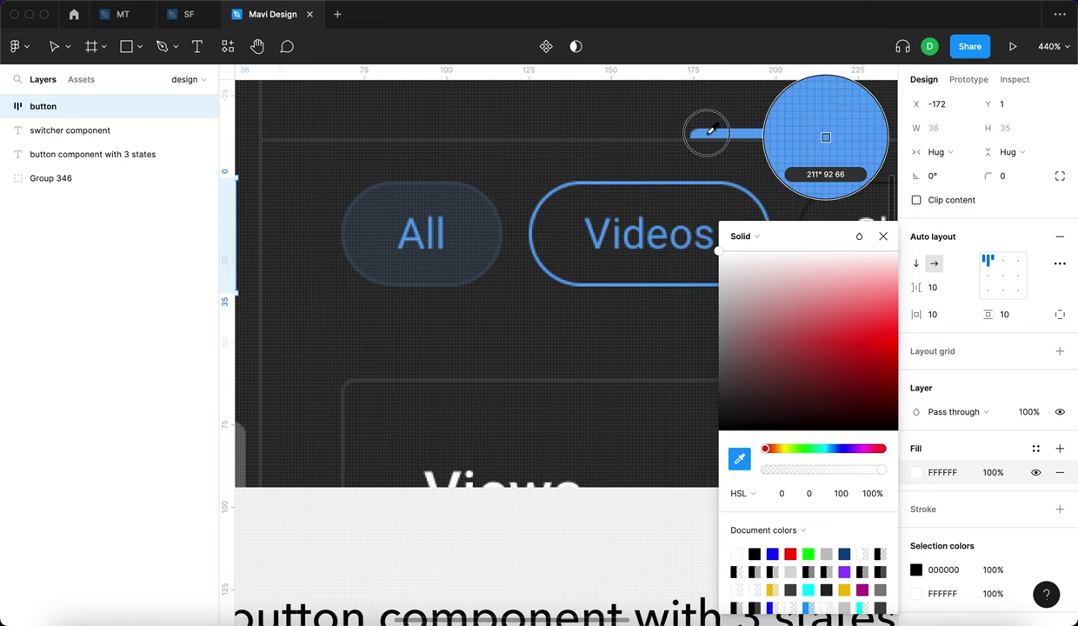
click(703, 127)
scroll(574, 200, left, 4)
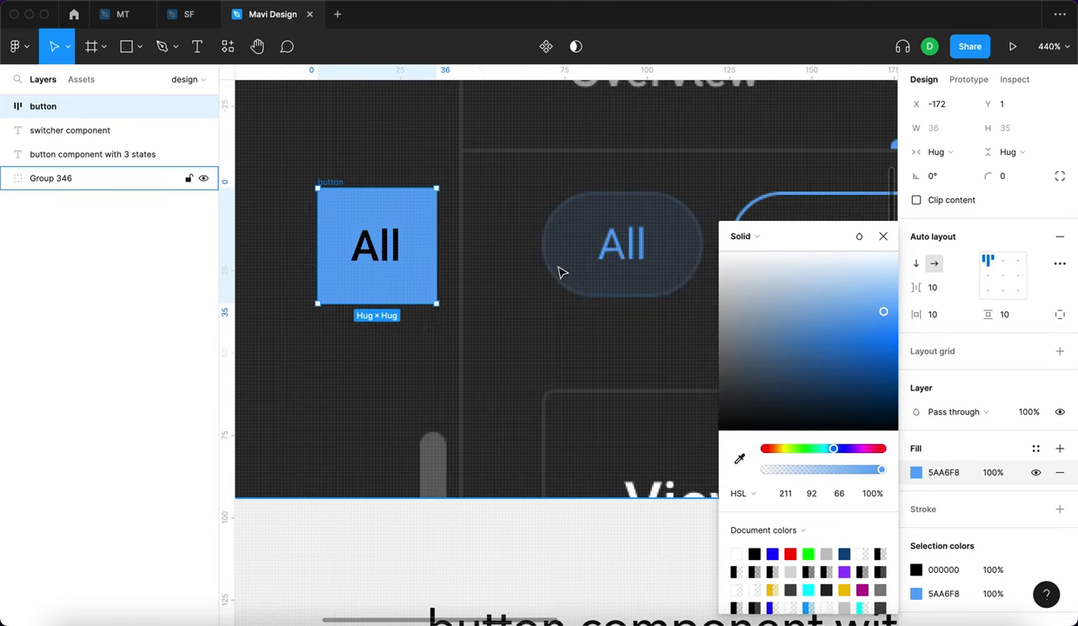
- Lower the button frame's fill opacity to 20%
click(994, 474)
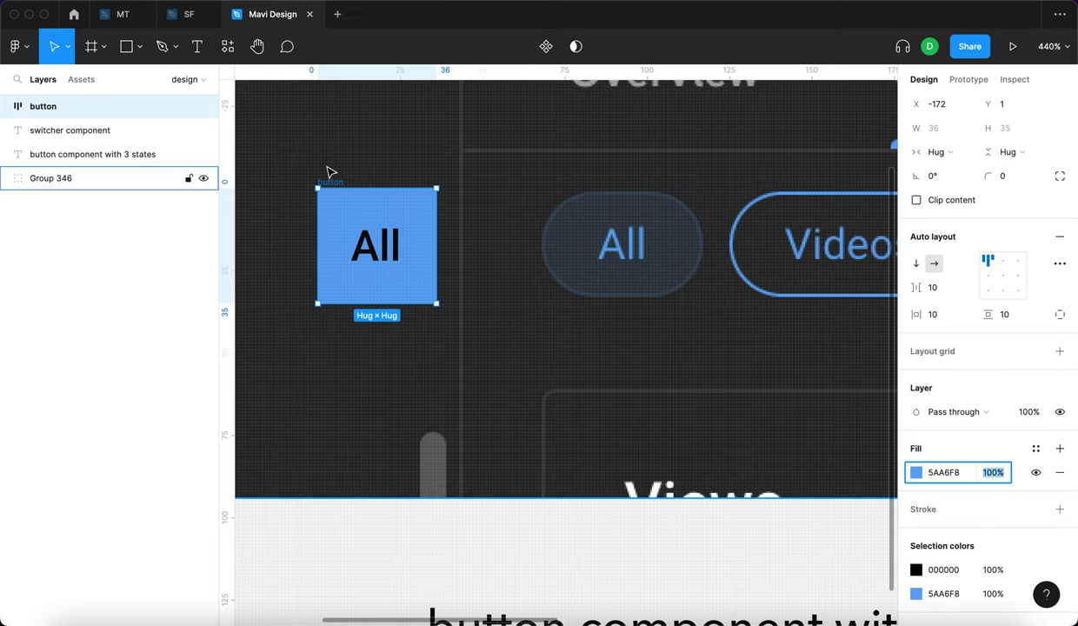
key(shift+Down)
key(shift+Down)
key(shift+Down)
key(shift+Down)
key(shift+Down)
key(shift+Down)
key(shift+Down)
key(shift+Down)
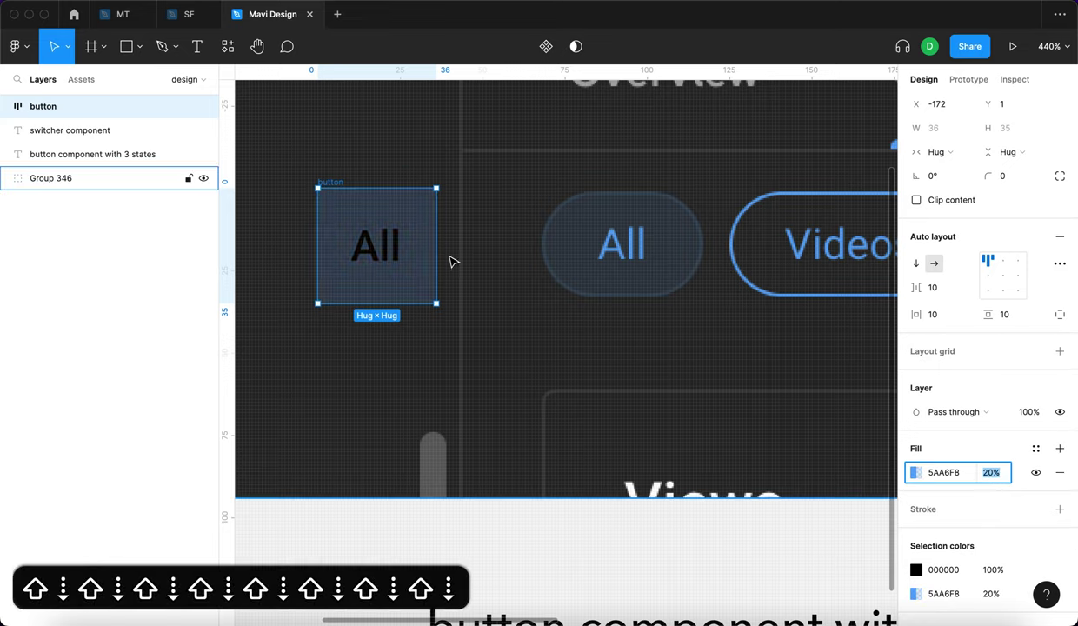
key(Return)
- Place the button frame against the reference "All" chip's lower edge at X -95, Y 34 and match its fill opacity at 14%
drag(330, 185, 563, 294)
scroll(583, 283, up, 5)
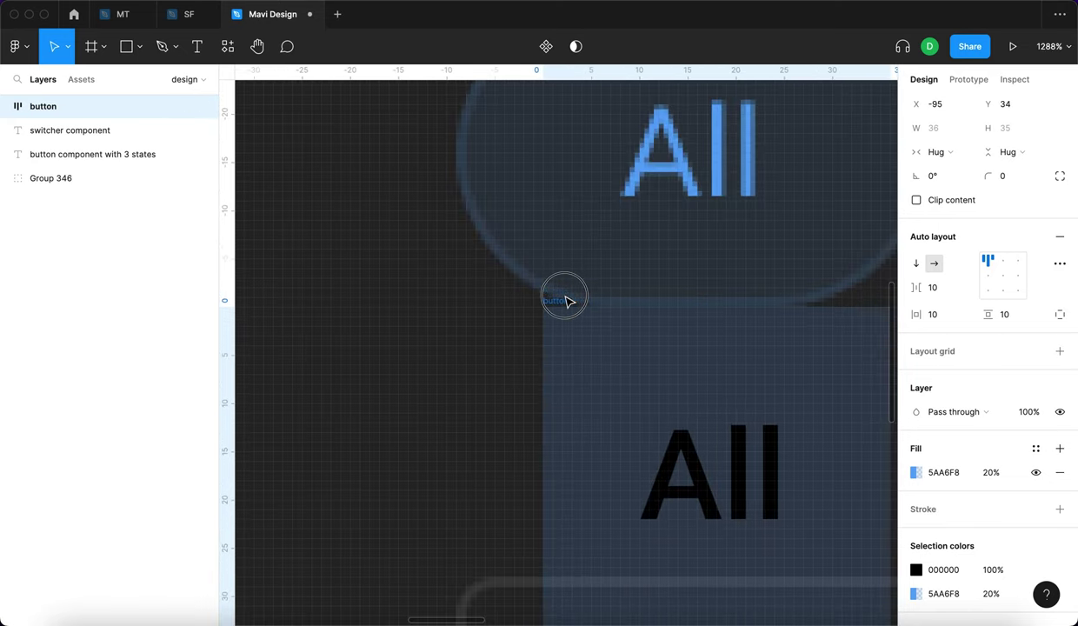
scroll(568, 298, up, 5)
key(Down)
key(Down)
key(Down)
key(Down)
key(Down)
key(Up)
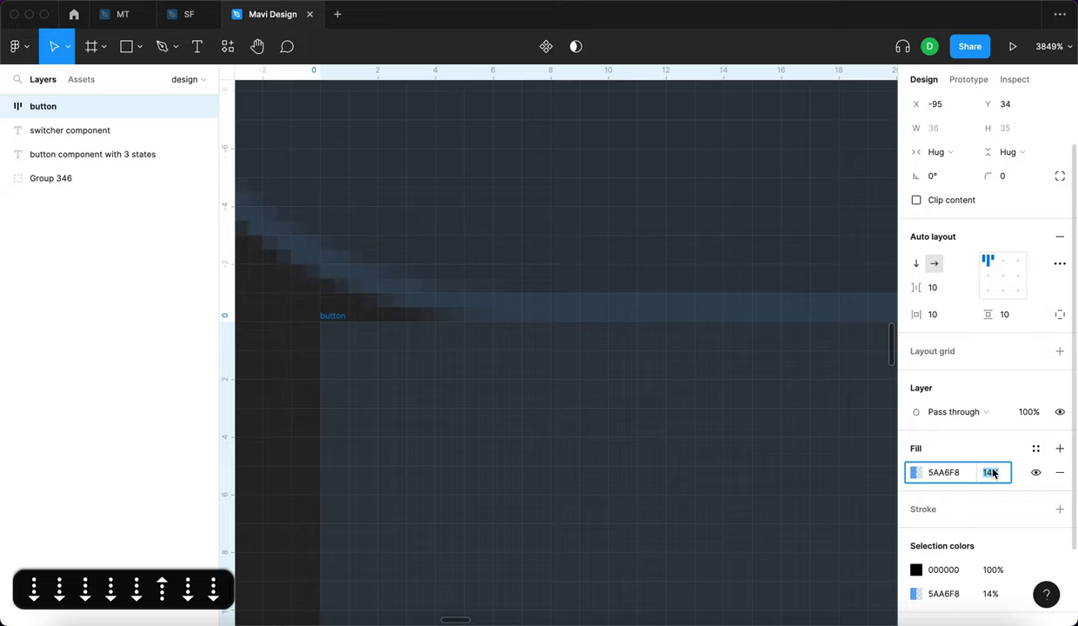
key(Return)
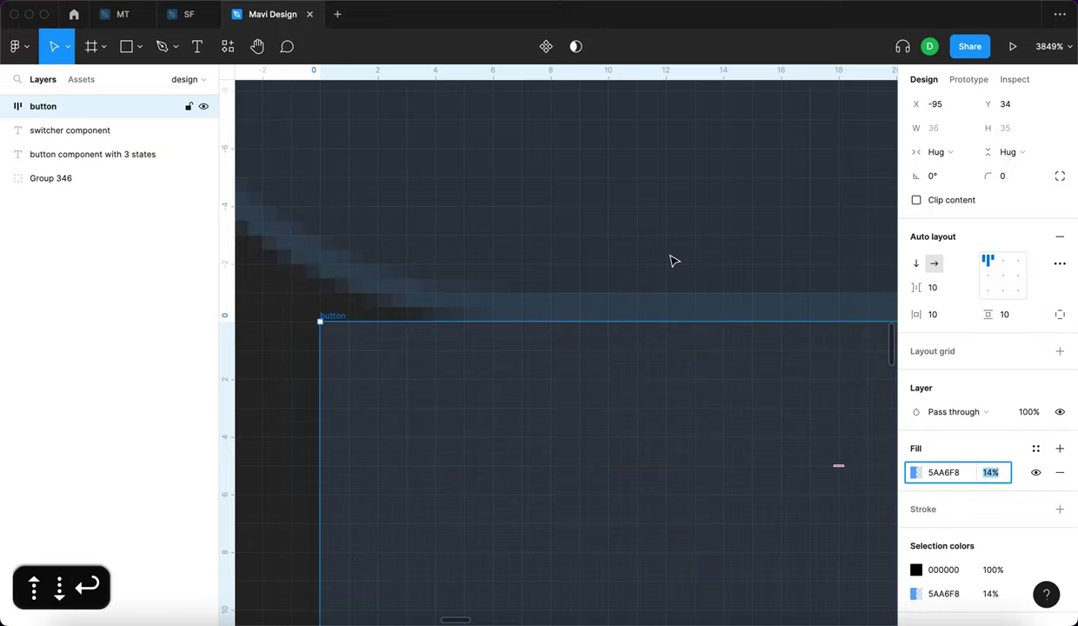
- Move the button frame back to the free area left of the reference chips, at X -173, Y 10
scroll(671, 260, down, 5)
scroll(671, 260, down, 2)
drag(611, 268, 308, 242)
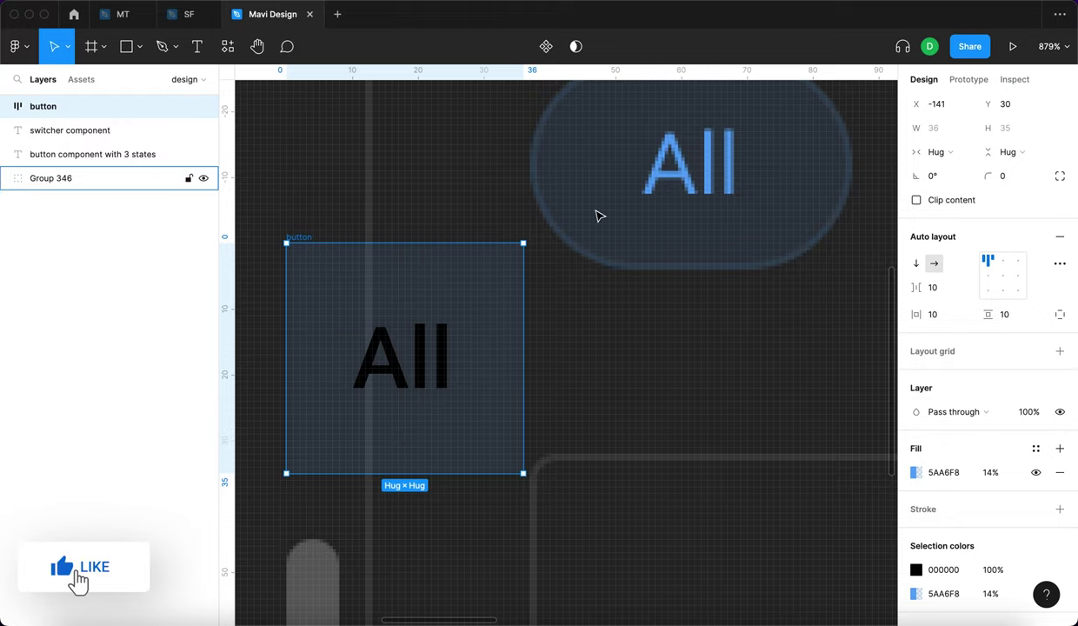
scroll(597, 215, down, 2)
drag(462, 222, 360, 158)
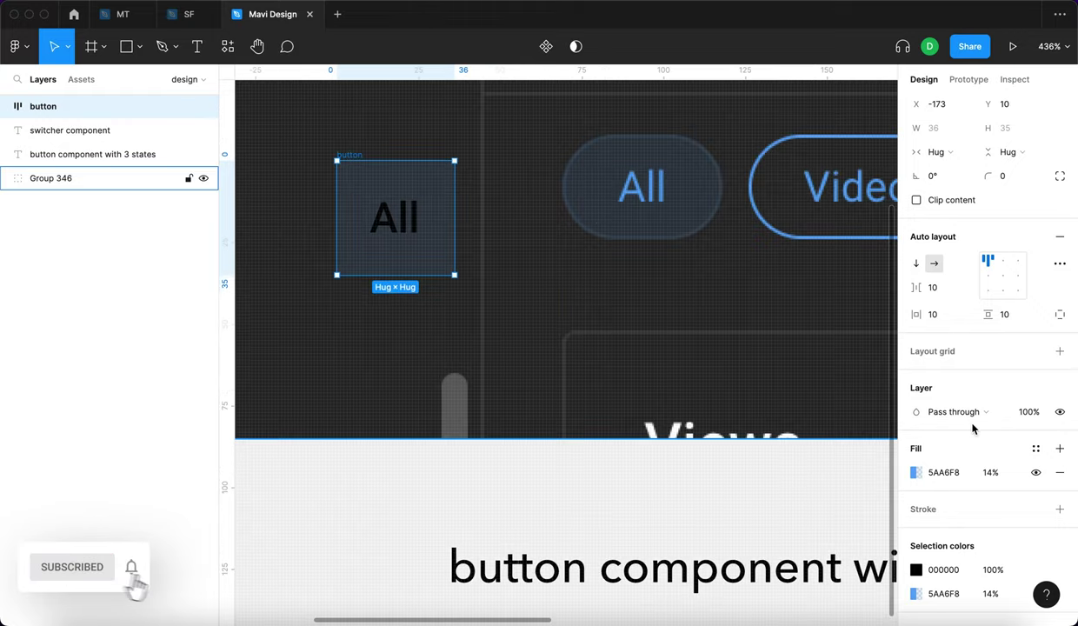
- Add a stroke to the button frame and sample its blue 5AA6F8 from the reference image
click(1059, 509)
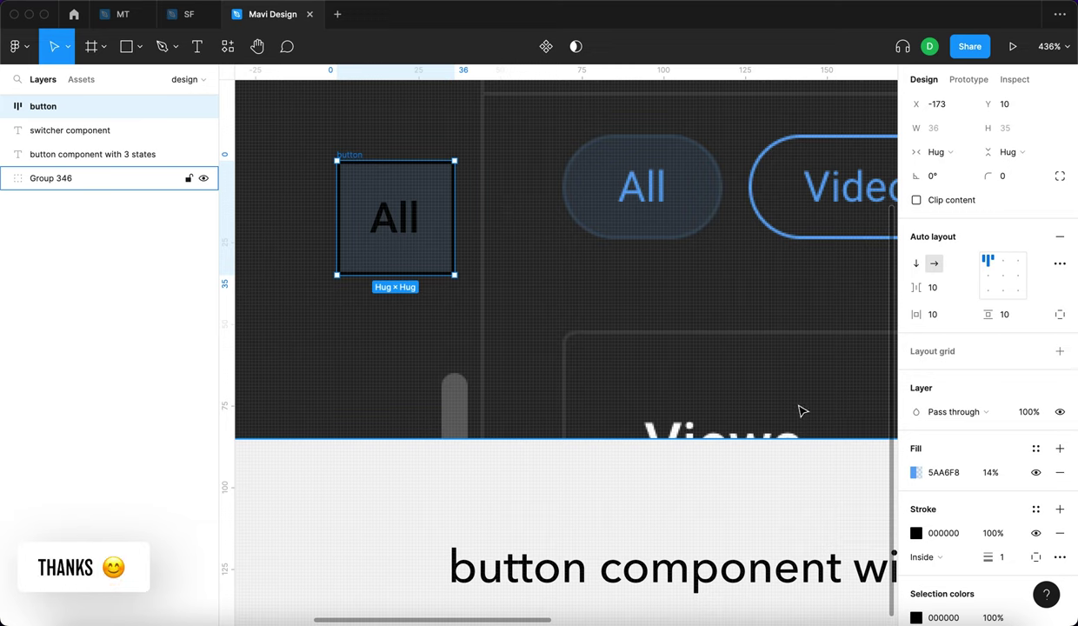
click(917, 533)
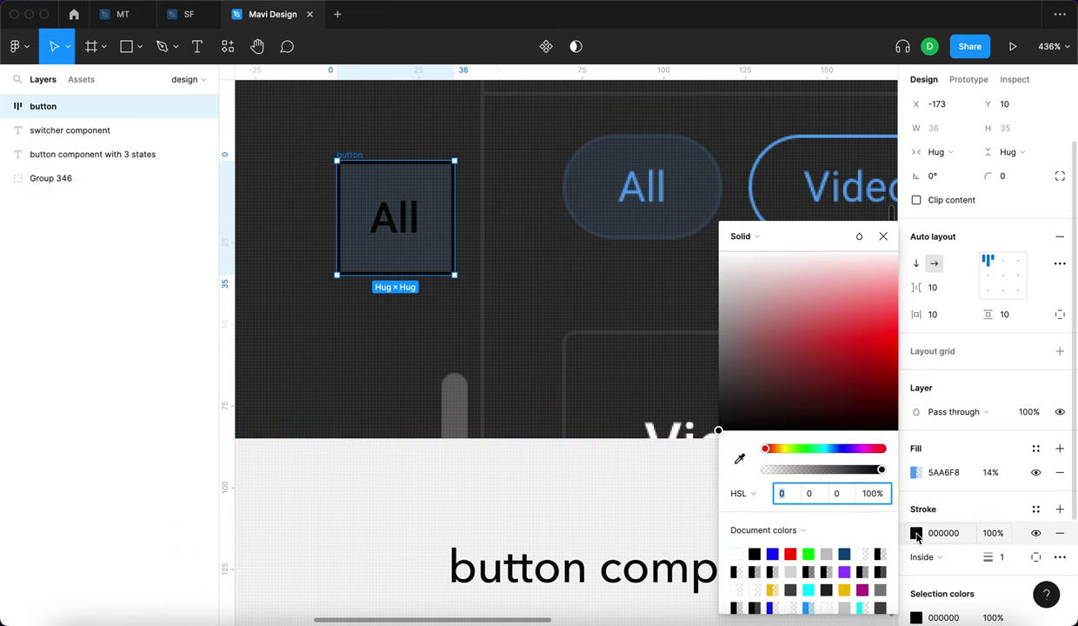
click(740, 458)
scroll(826, 138, right, 3)
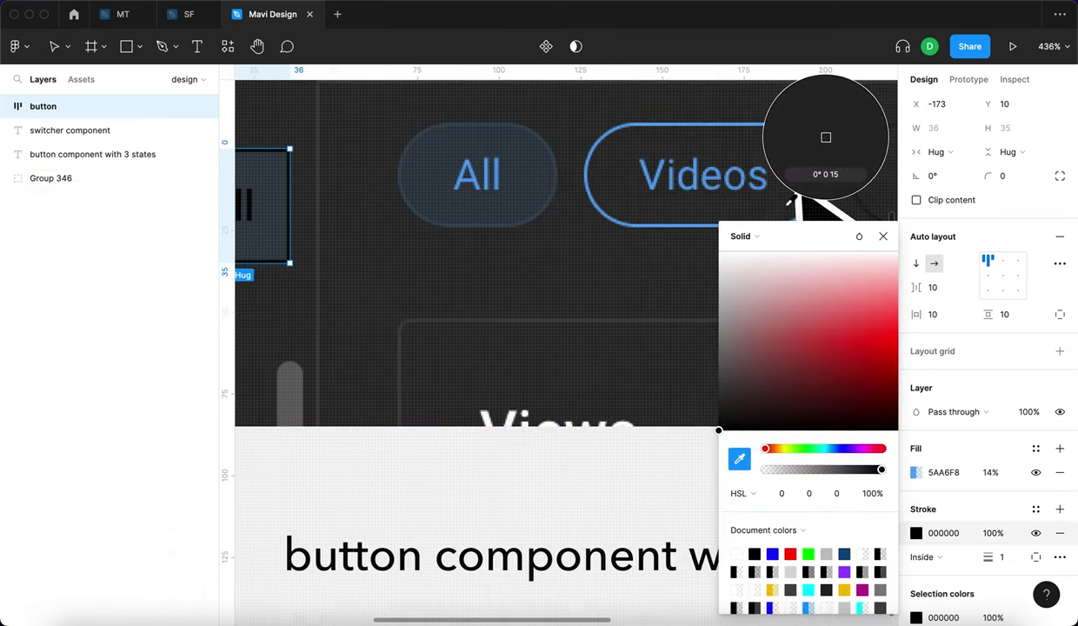
scroll(826, 137, right, 2)
scroll(826, 137, up, 2)
click(826, 138)
scroll(589, 197, left, 5)
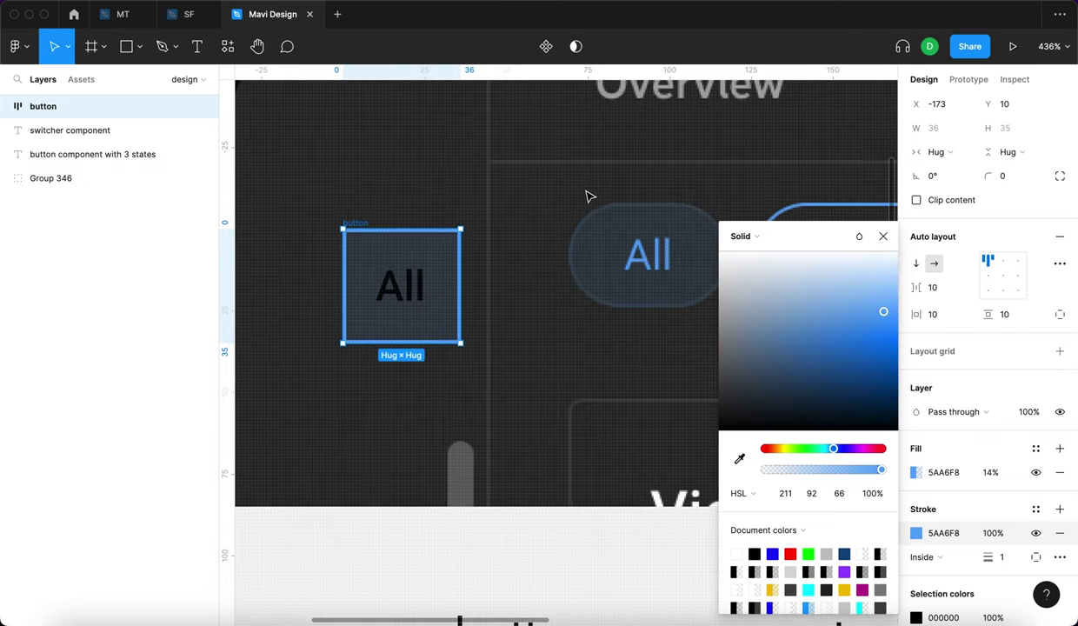
- Lower the button frame's stroke opacity to 14%
click(992, 533)
key(shift+Down)
key(shift+Down)
key(shift+Down)
key(shift+Down)
key(shift+Down)
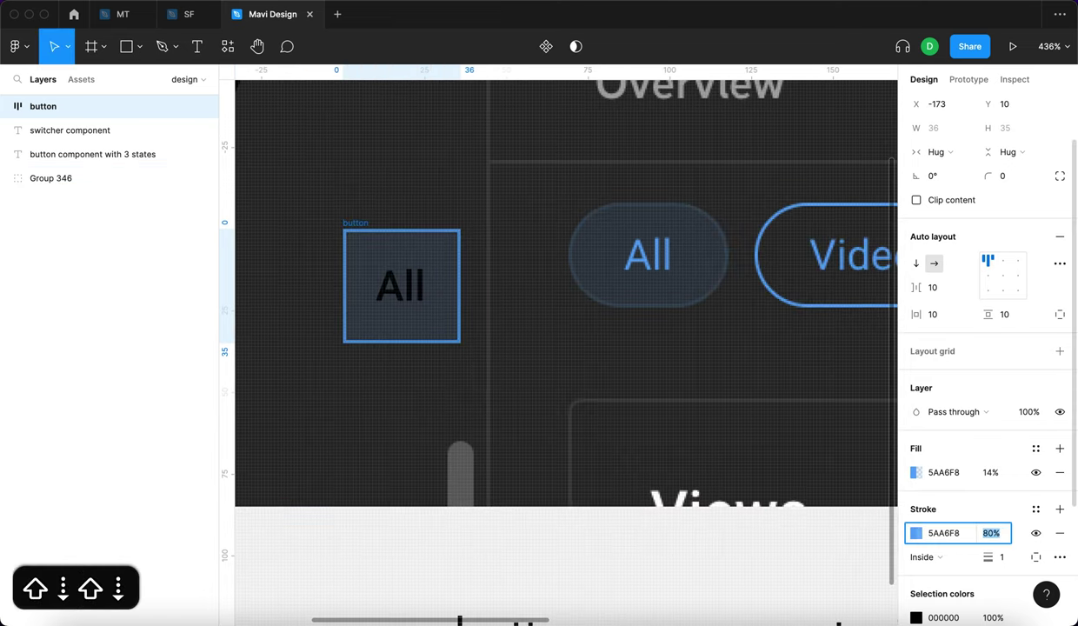
key(shift+Down)
key(shift+Down)
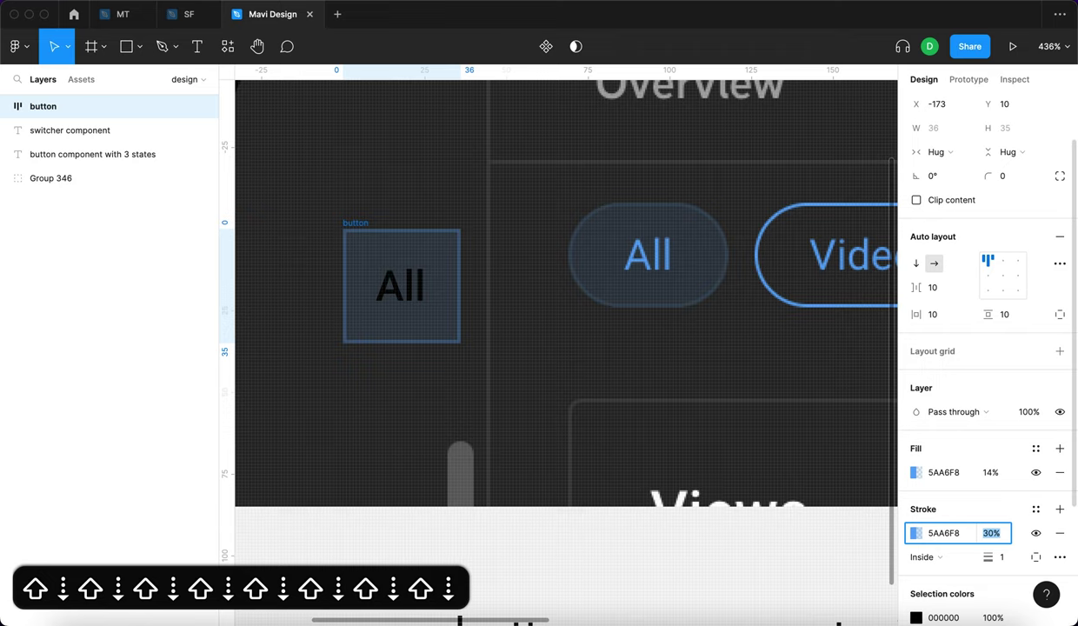
key(shift+Down)
key(Up)
key(Up)
key(Up)
key(Up)
key(Return)
- Place the button frame beside the reference "All" chip at X -140, Y 2 and match its stroke opacity at 10%
drag(358, 224, 460, 198)
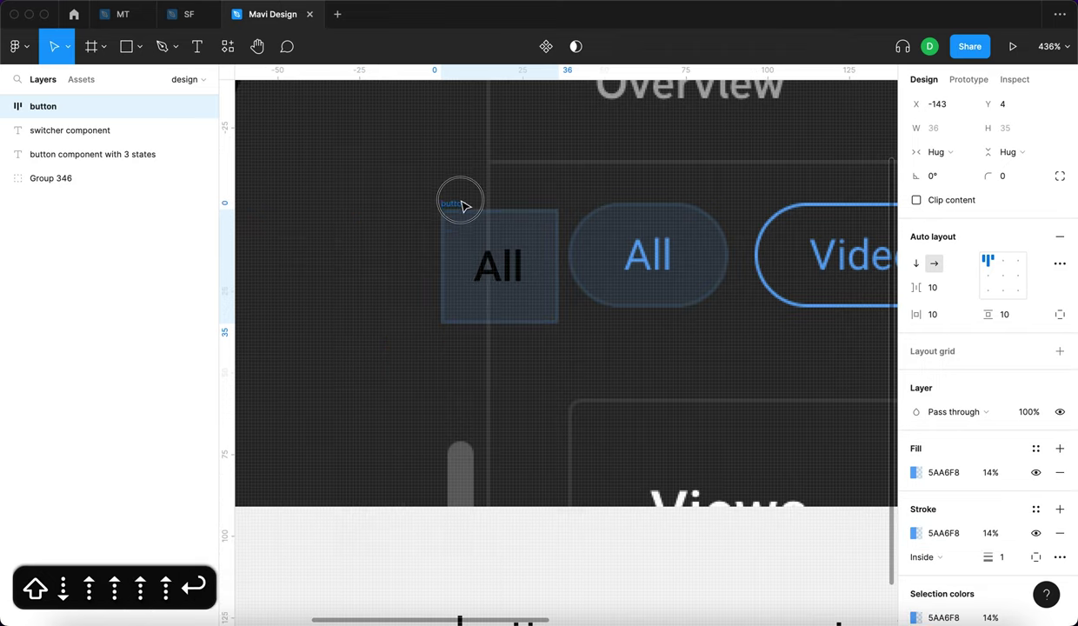
scroll(554, 223, up, 5)
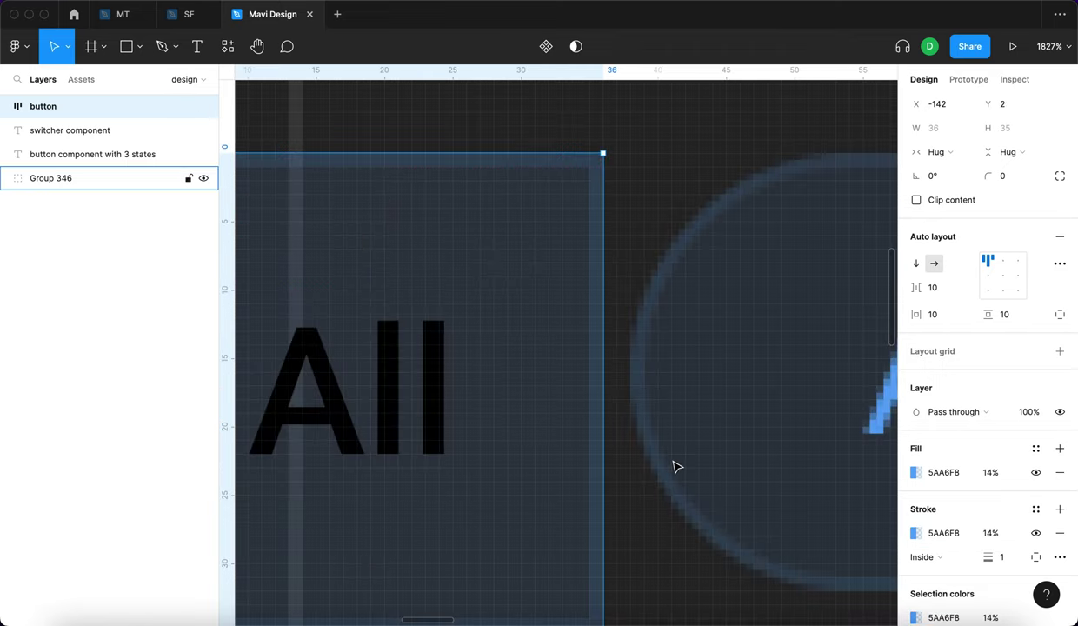
key(Right)
key(Right)
scroll(636, 396, up, 5)
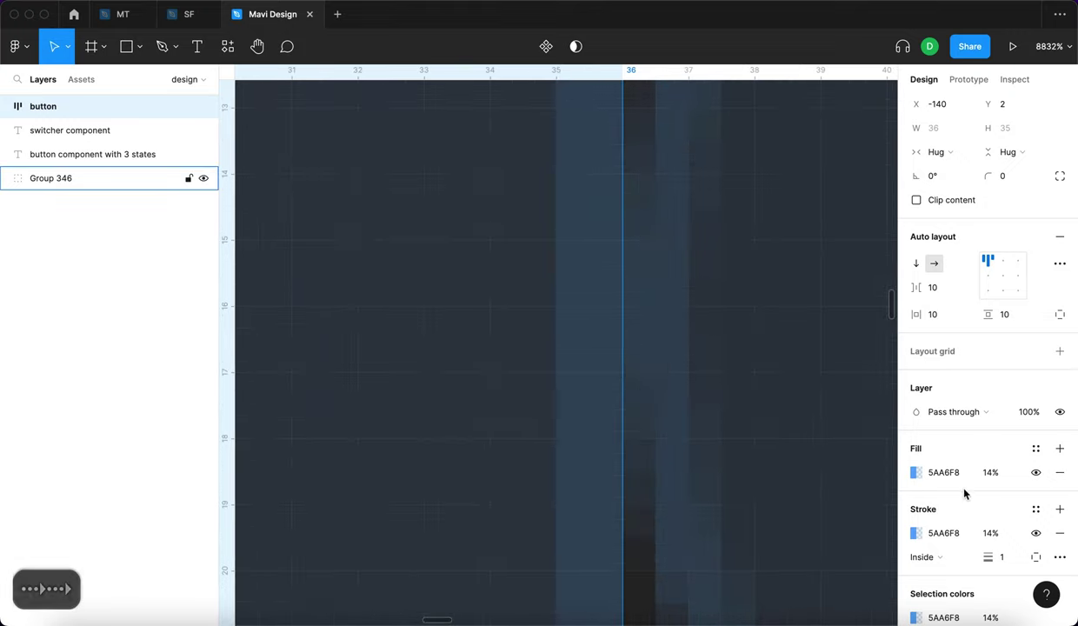
click(990, 533)
key(Down)
key(Down)
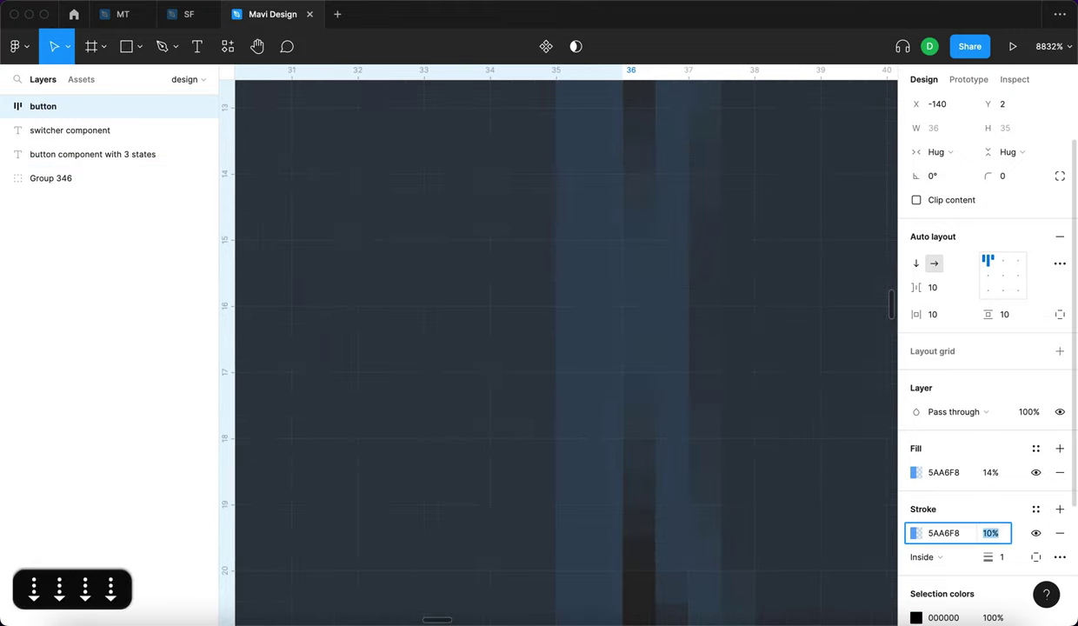
key(Return)
- Move the button frame slightly left, away from the reference "All" chip
click(761, 320)
scroll(761, 320, down, 10)
click(463, 180)
drag(463, 180, 420, 181)
click(607, 359)
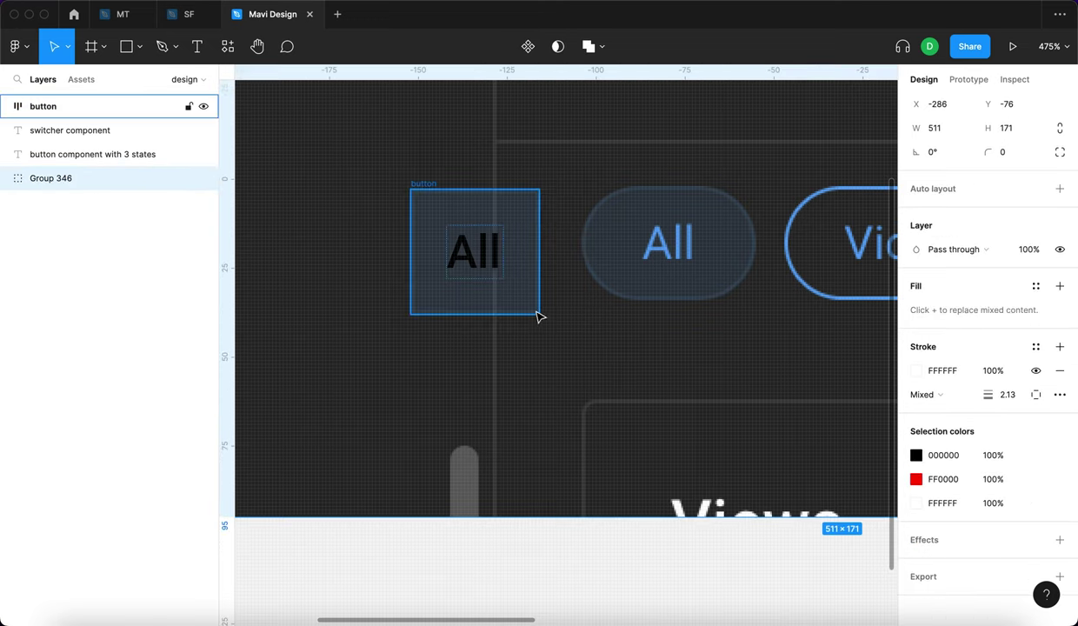
- Recolor the button's "All" text with the blue 5AA6F8 sampled from the reference image
click(521, 305)
double_click(483, 266)
drag(636, 298, 521, 308)
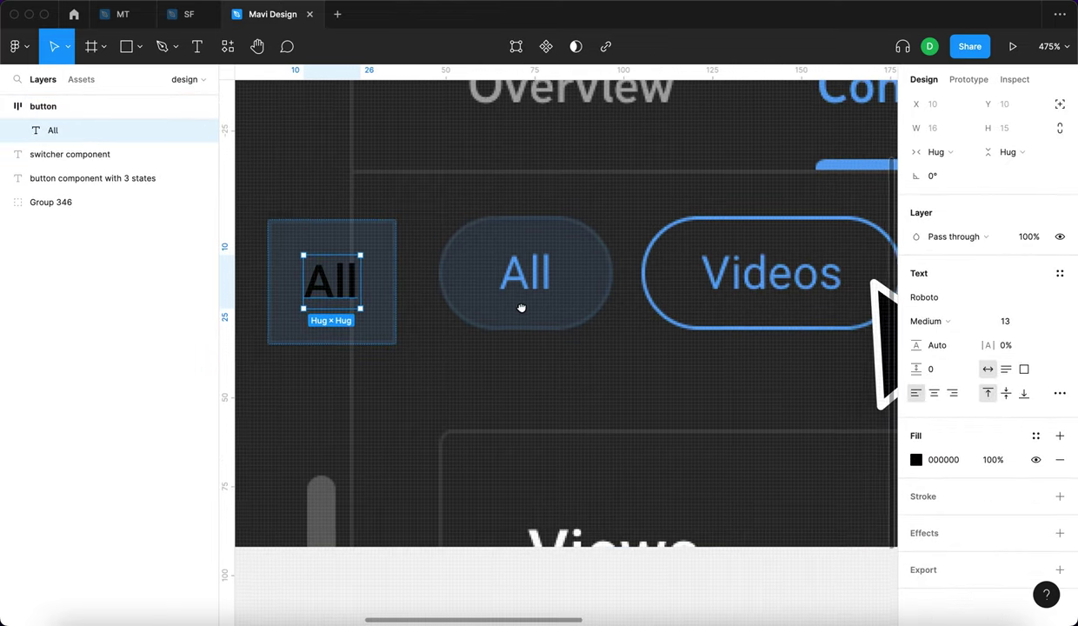
click(916, 459)
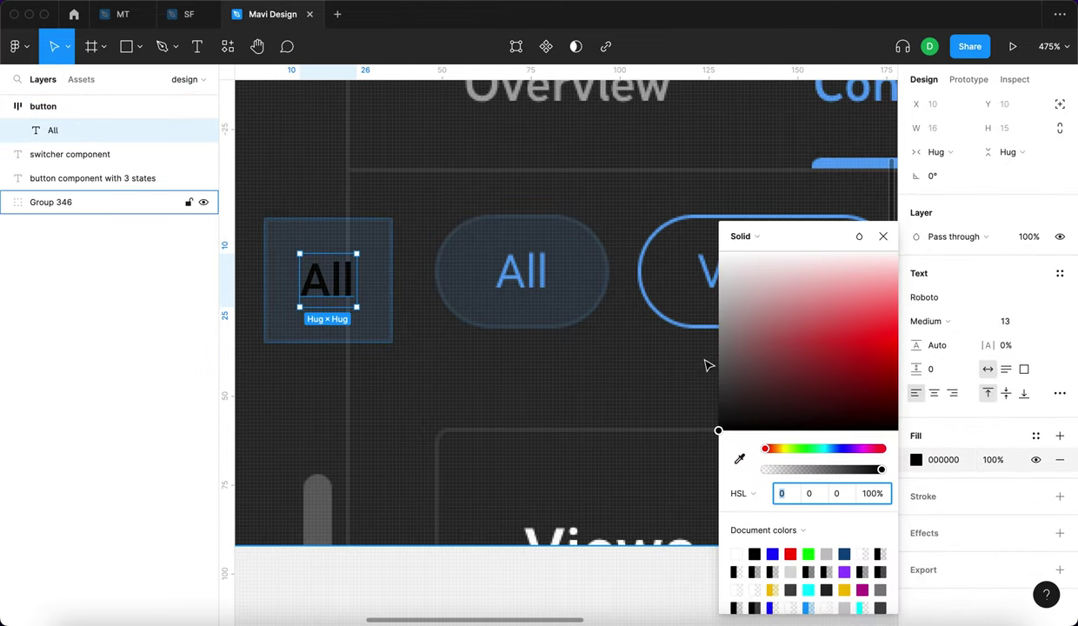
click(742, 459)
scroll(606, 185, right, 5)
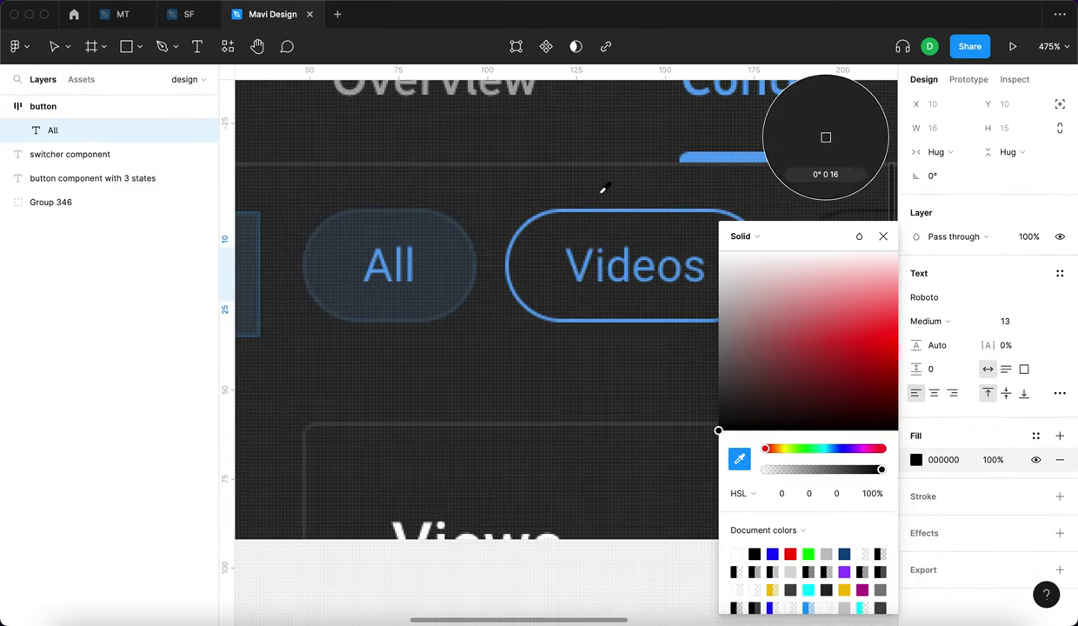
click(701, 149)
scroll(440, 238, left, 4)
click(376, 218)
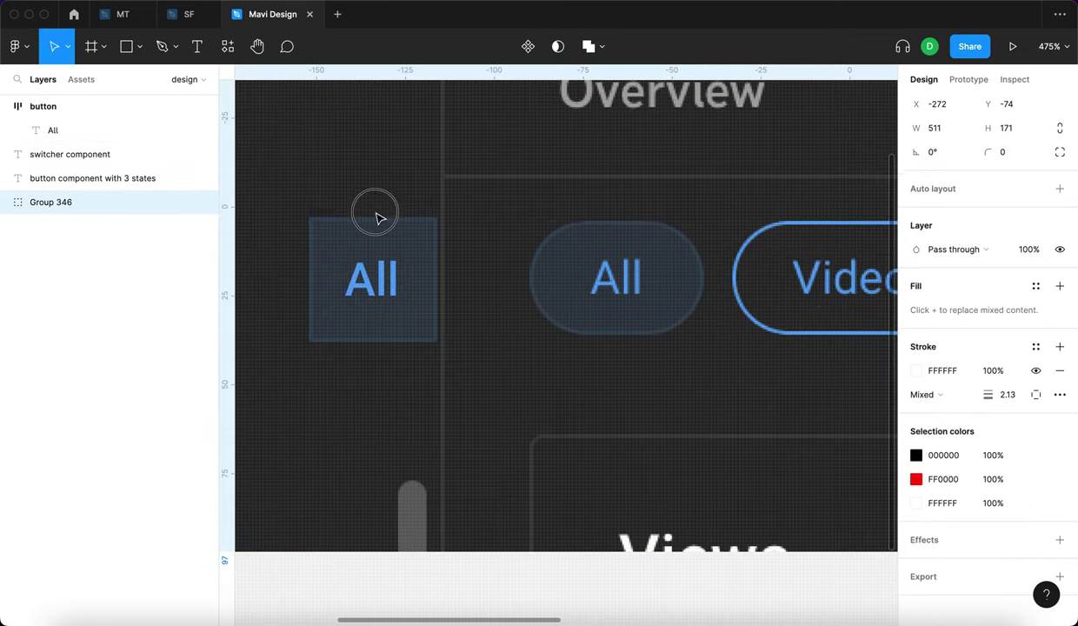
- Place the button frame directly below the reference "All" chip at X -87, Y 38 and set its horizontal padding to 16
scroll(527, 222, down, 4)
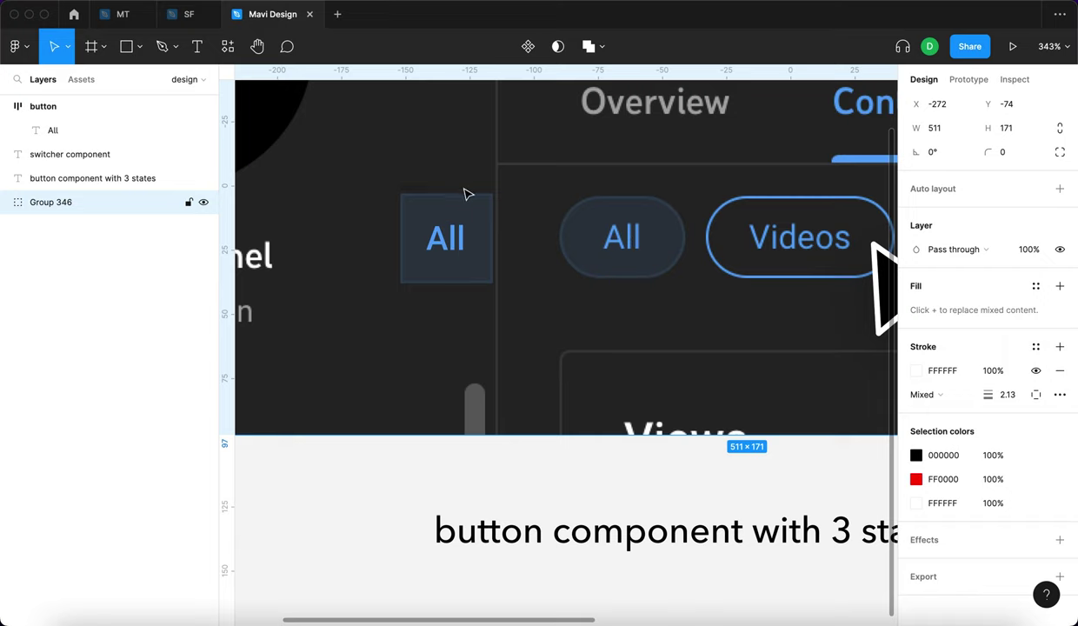
drag(419, 192, 636, 322)
scroll(437, 177, up, 3)
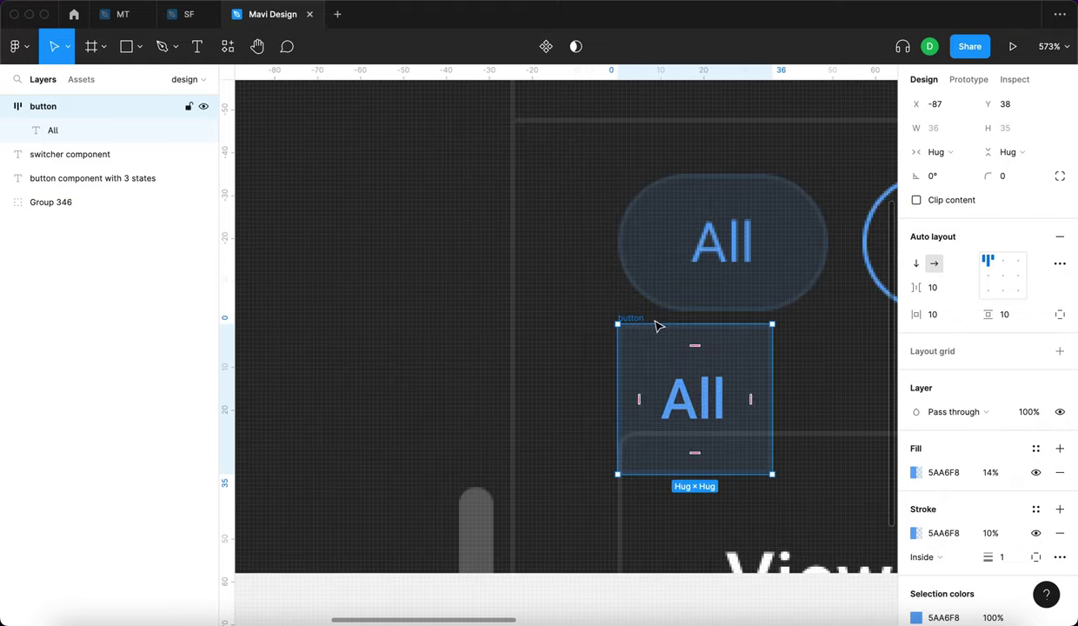
scroll(878, 367, right, 3)
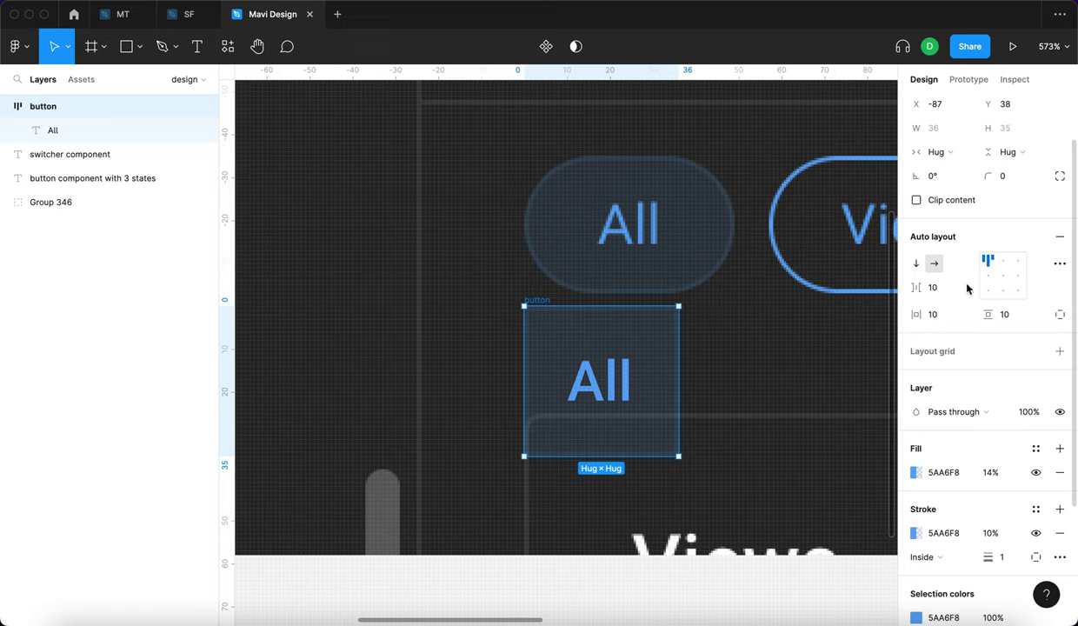
click(935, 314)
key(Up)
key(Up)
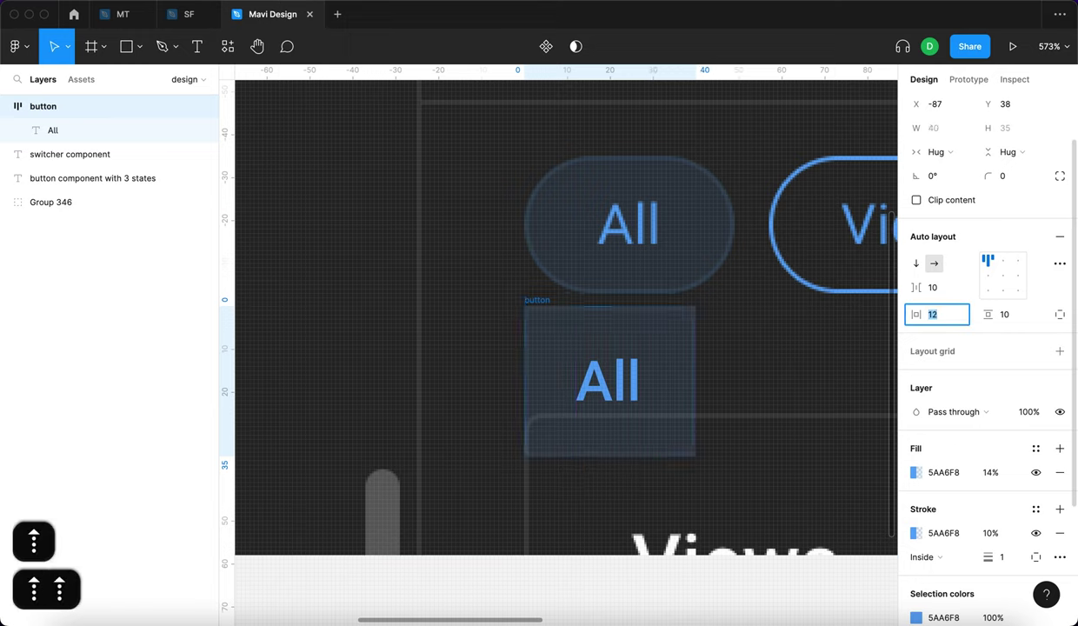
key(Up)
key(Up)
key(Up)
key(Up)
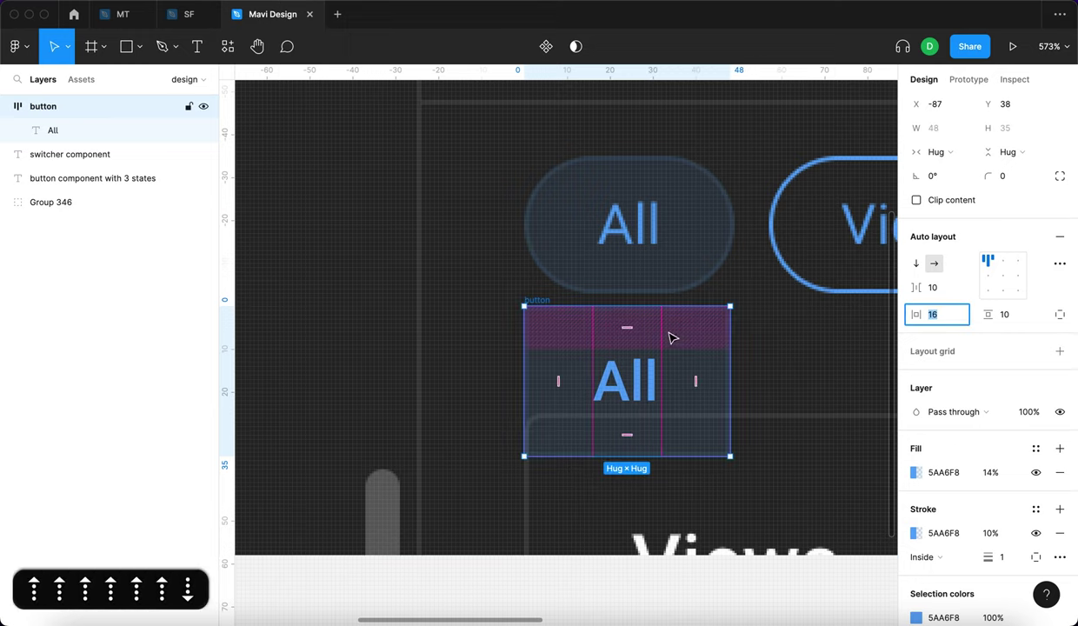
- Move the button frame beside the reference "All" chip at X -137, Y 3 and set its vertical padding to 9
drag(541, 304, 329, 155)
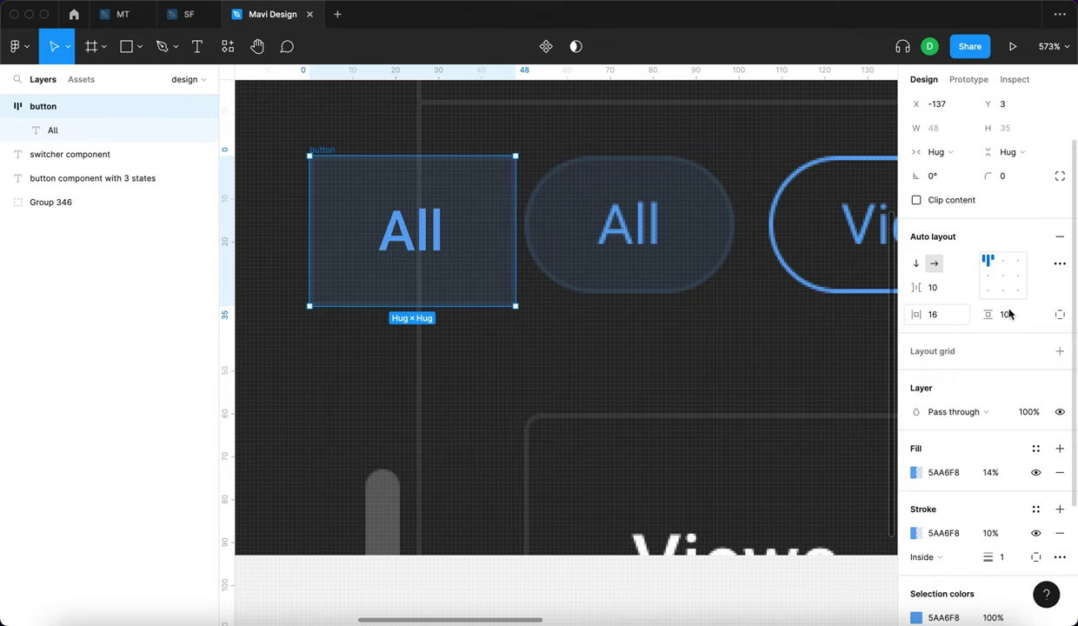
key(Down)
key(Down)
key(Return)
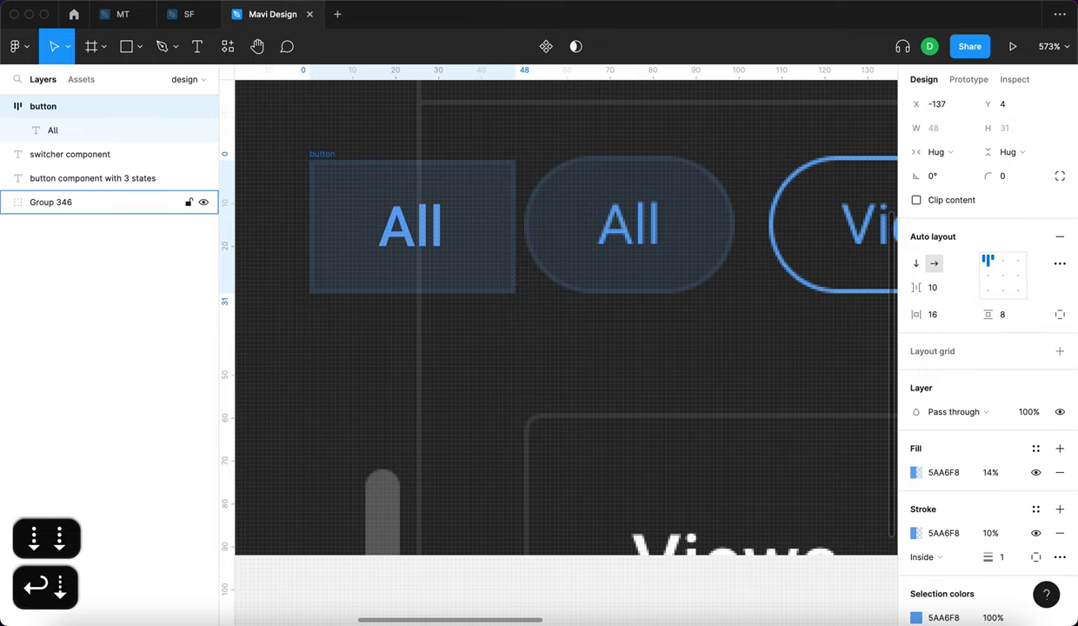
scroll(470, 376, down, 5)
key(Up)
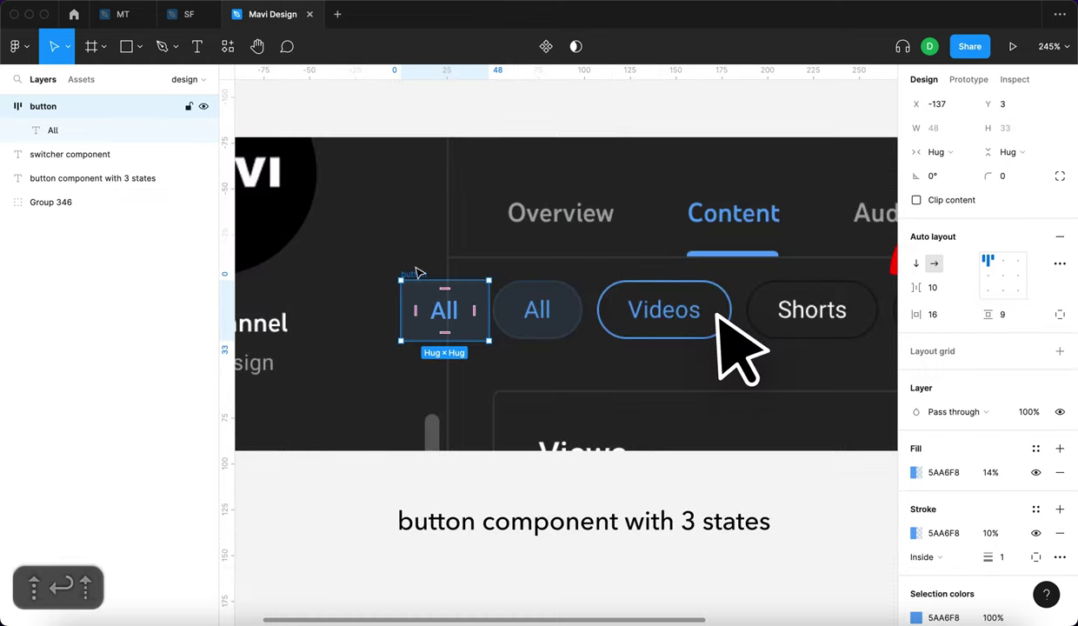
- Move the button frame farther left of the reference chip to X -163, Y 3 and deselect it
drag(417, 275, 369, 270)
key(Escape)
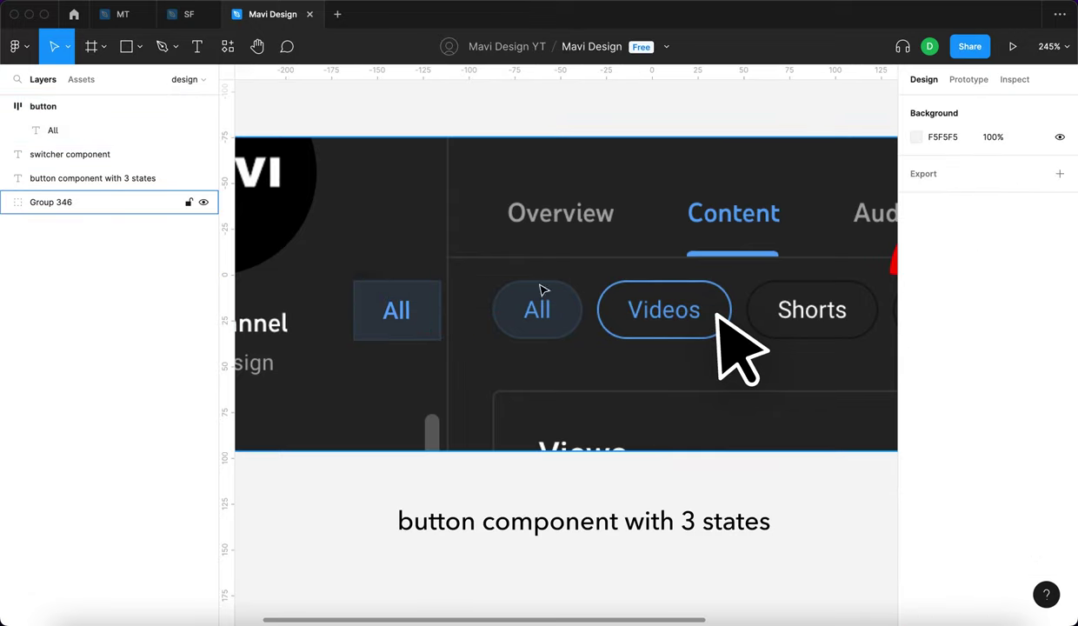
scroll(522, 306, left, 3)
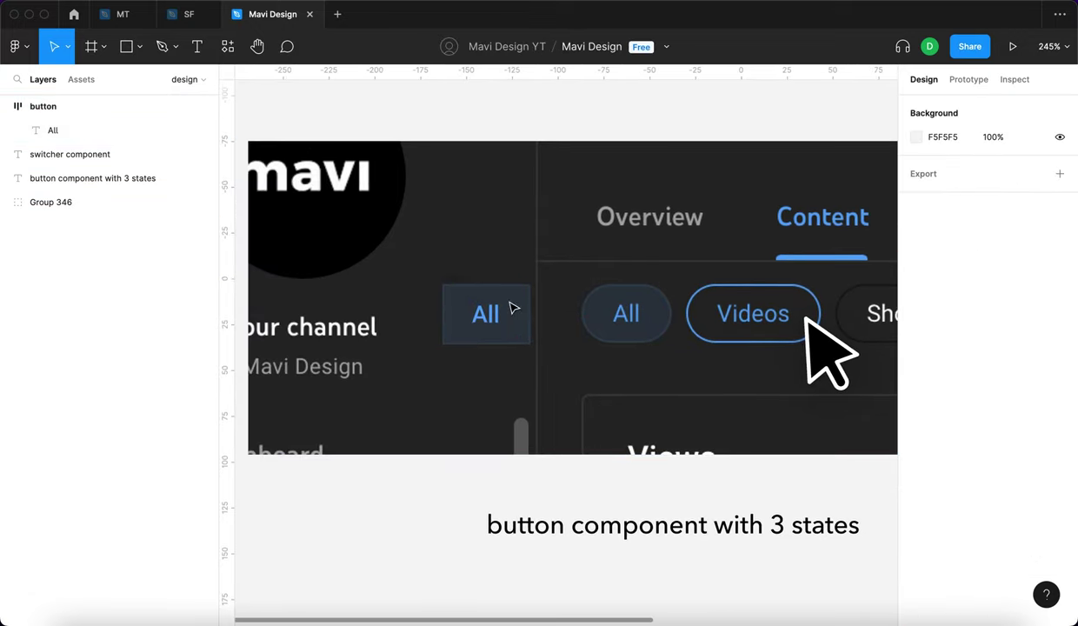
- Round the button frame's corners with a corner radius of 20
scroll(483, 333, up, 3)
click(494, 329)
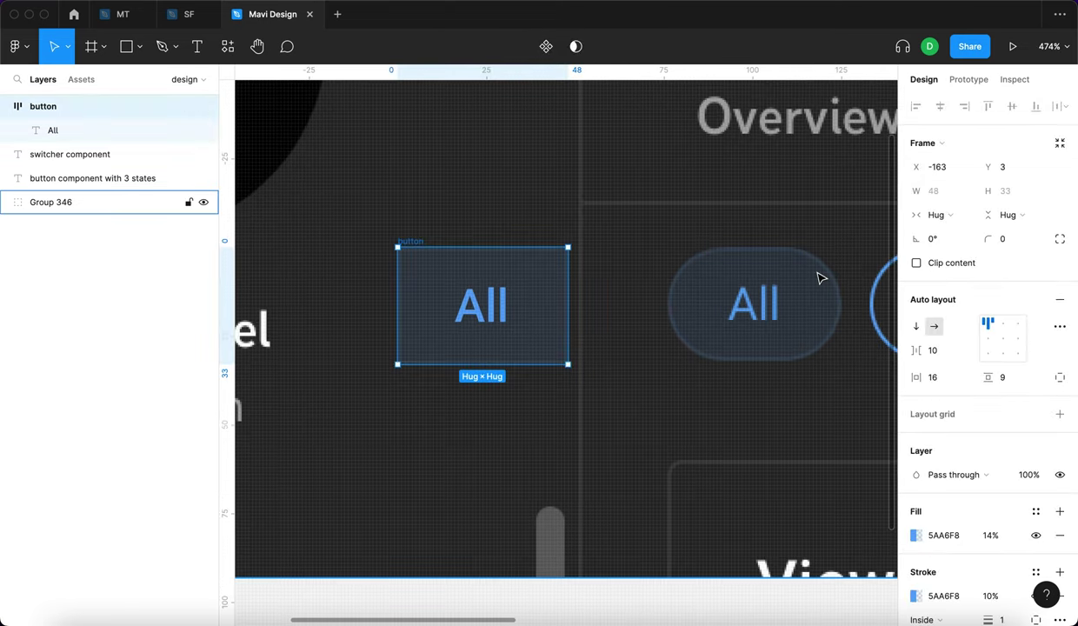
scroll(818, 277, right, 2)
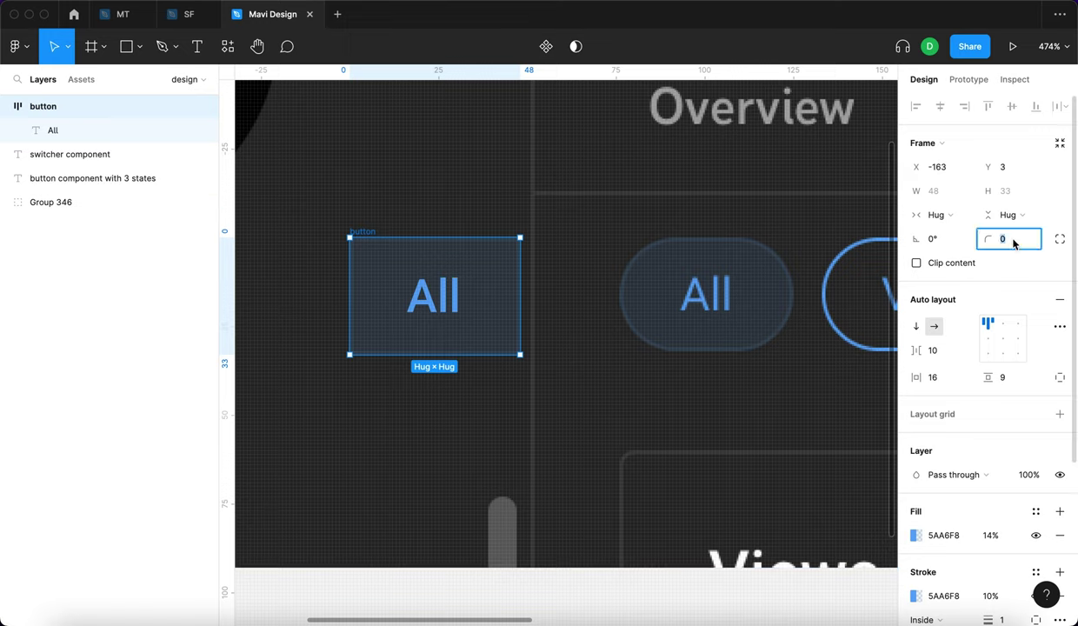
key(Up)
key(Up)
key(Up)
key(Up)
key(Up)
key(Up)
key(Up)
key(Up)
key(Up)
key(Up)
key(Up)
key(Up)
key(Up)
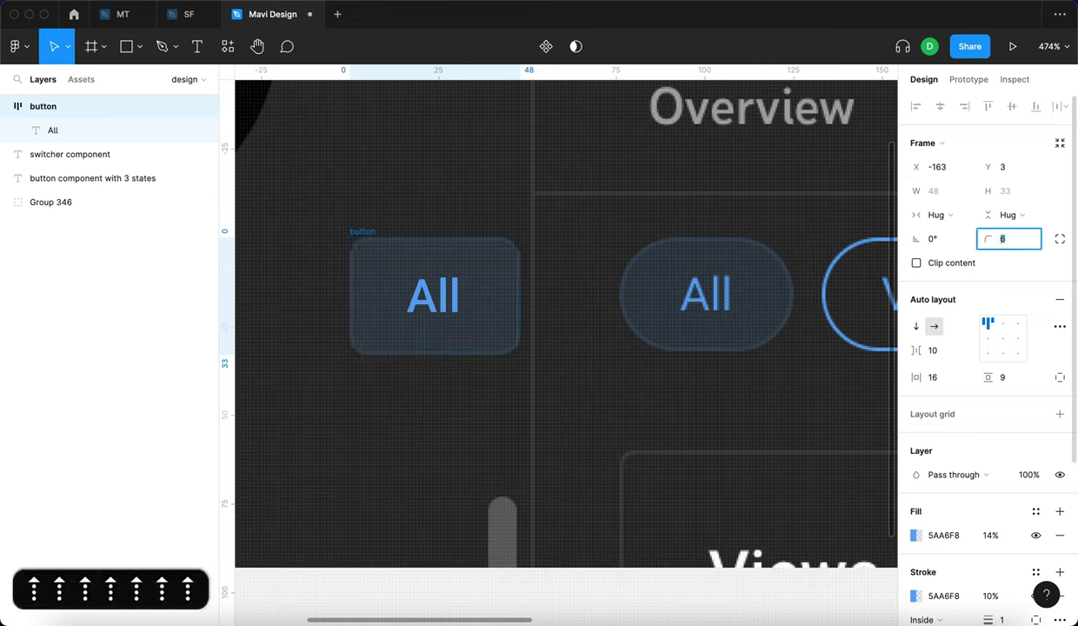
key(Up)
key(Up)
key(Up)
key(Up)
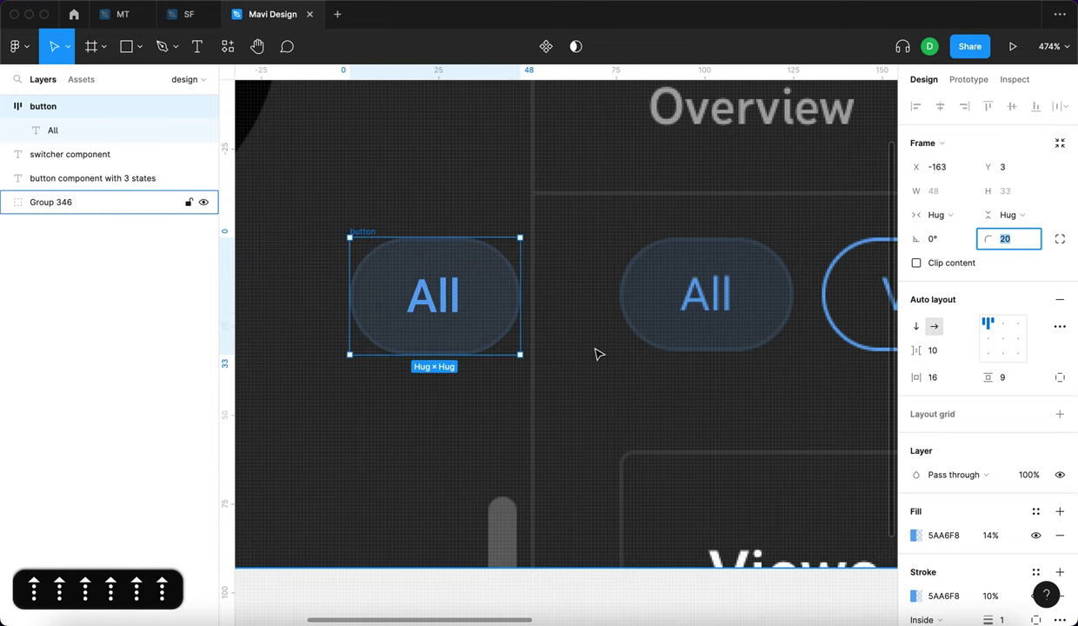
- Overlay the button frame on the reference "All" chip at X -87, Y 3 to compare their sizes
scroll(763, 311, up, 5)
key(shift+Right)
key(shift+Right)
key(shift+Right)
key(shift+Right)
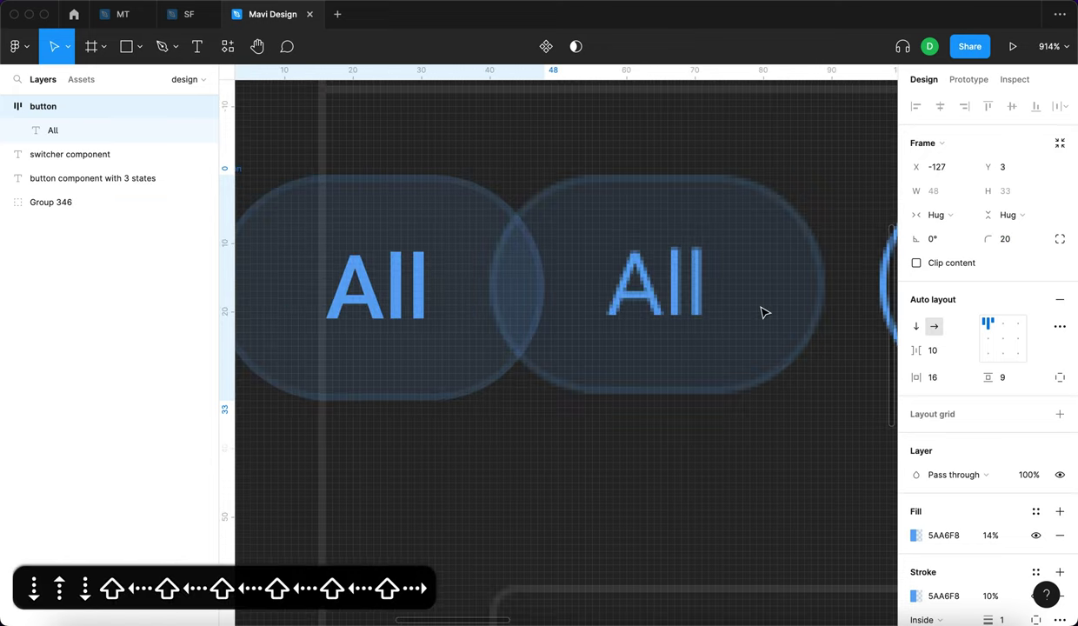
key(shift+Right)
key(shift+Right)
key(shift+Right)
key(shift+Right)
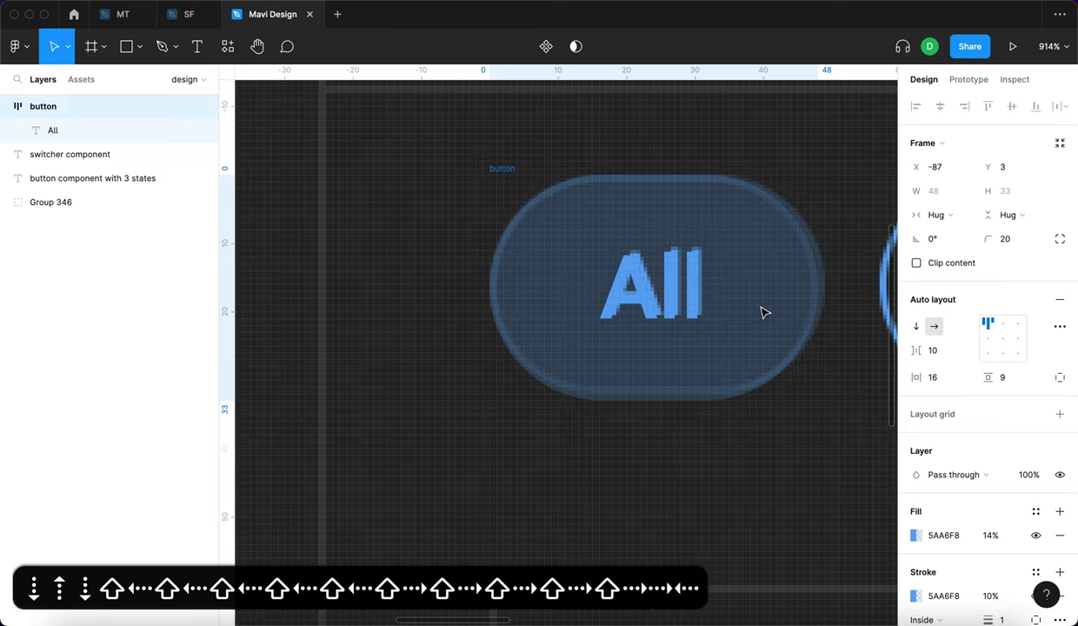
key(Up)
key(Down)
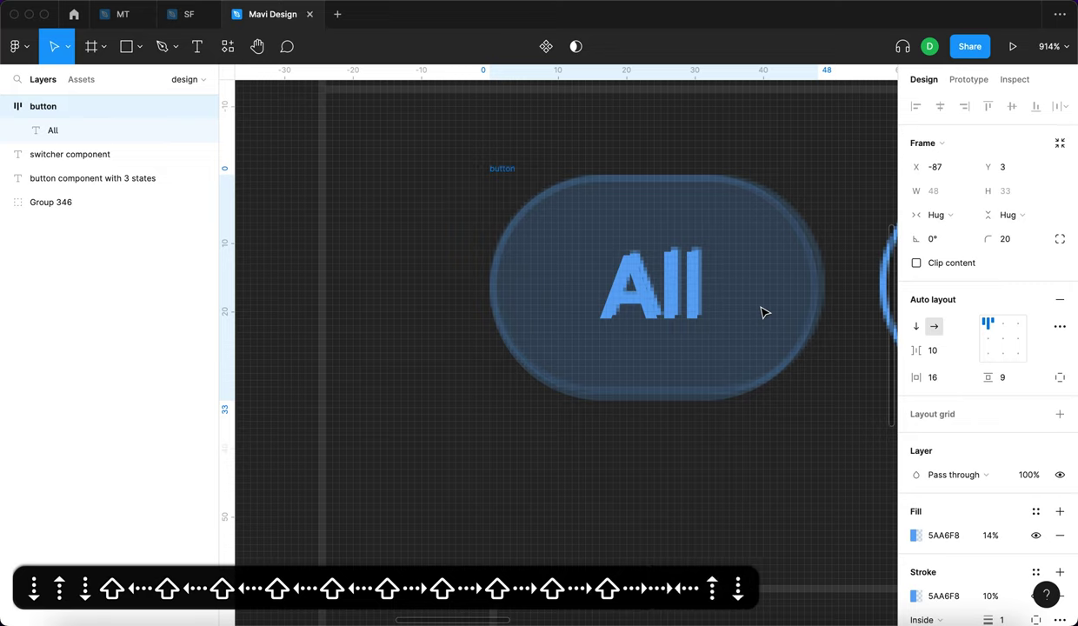
- Set the button's vertical padding to 8 and move it back left of the reference chip to X -167, Y 3
click(1009, 378)
key(Down)
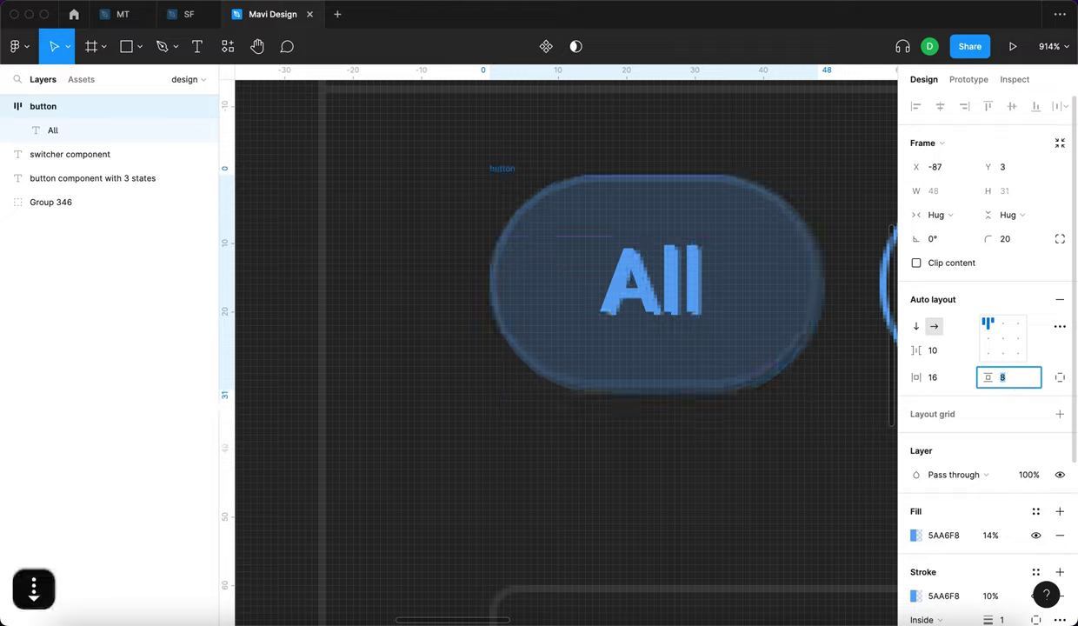
key(Return)
key(Down)
key(Up)
key(shift+Left)
key(shift+Left)
key(shift+Left)
key(shift+Left)
key(shift+Left)
key(shift+Left)
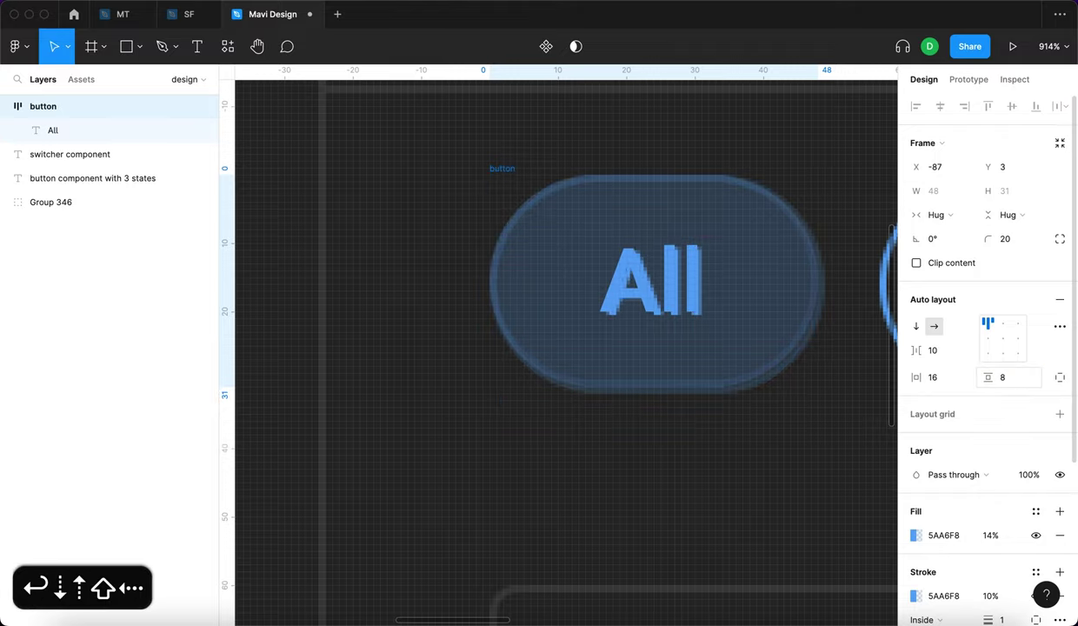
scroll(643, 332, down, 5)
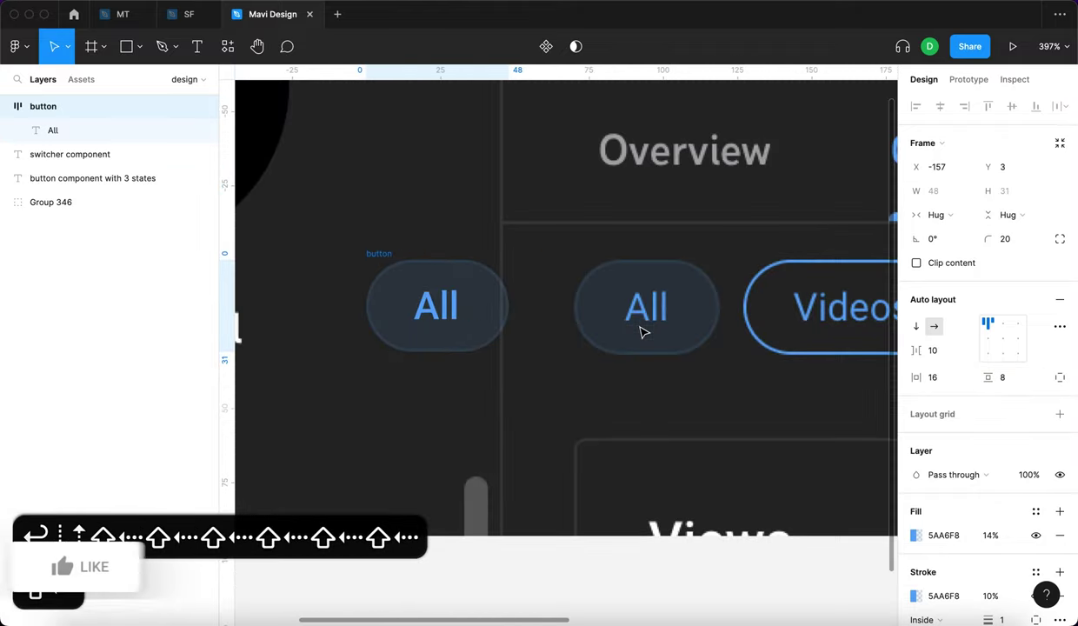
scroll(515, 384, down, 3)
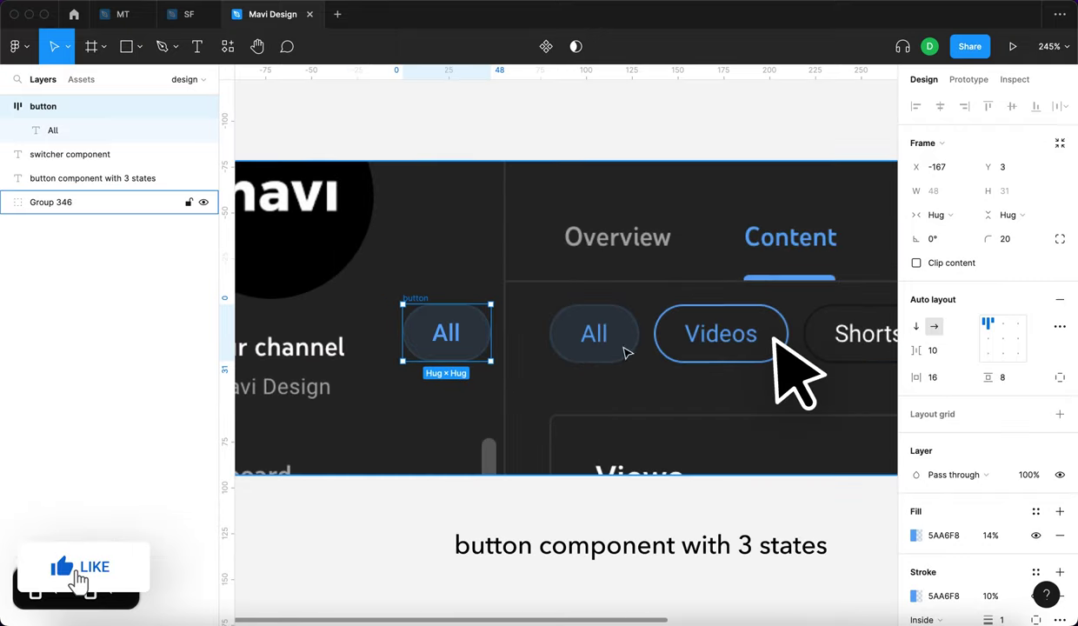
click(315, 561)
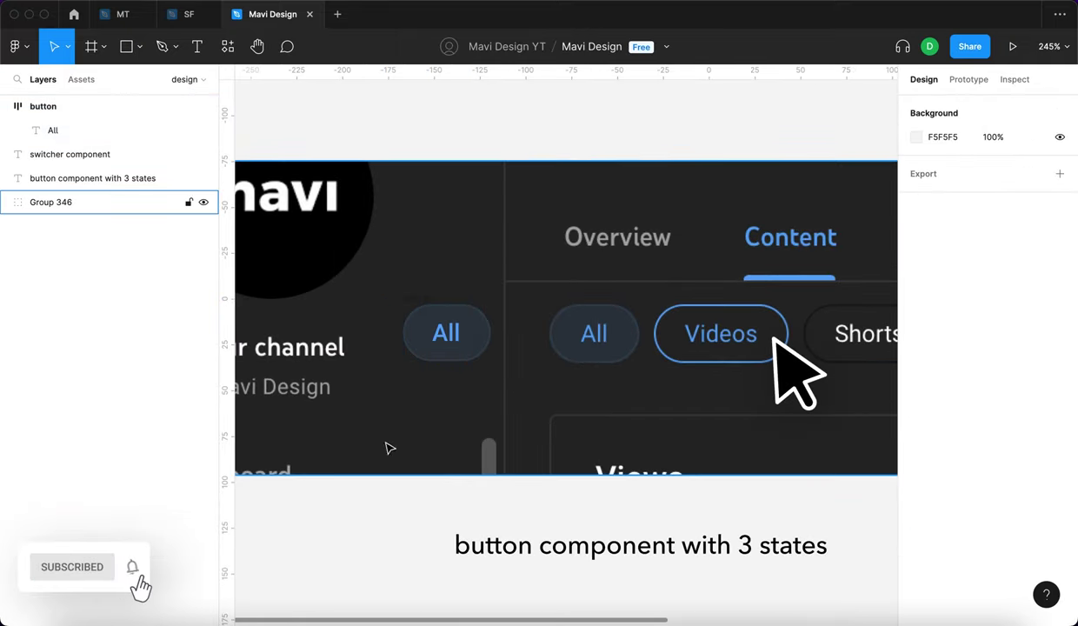
- Change the font weight of the button's "All" text to Regular
click(452, 346)
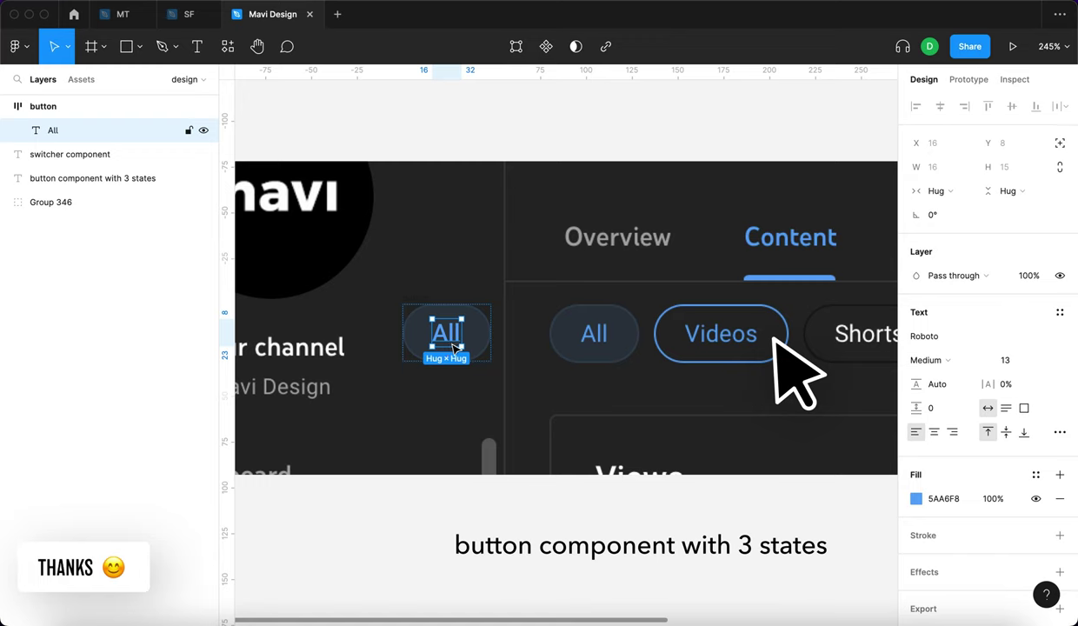
click(929, 360)
click(951, 344)
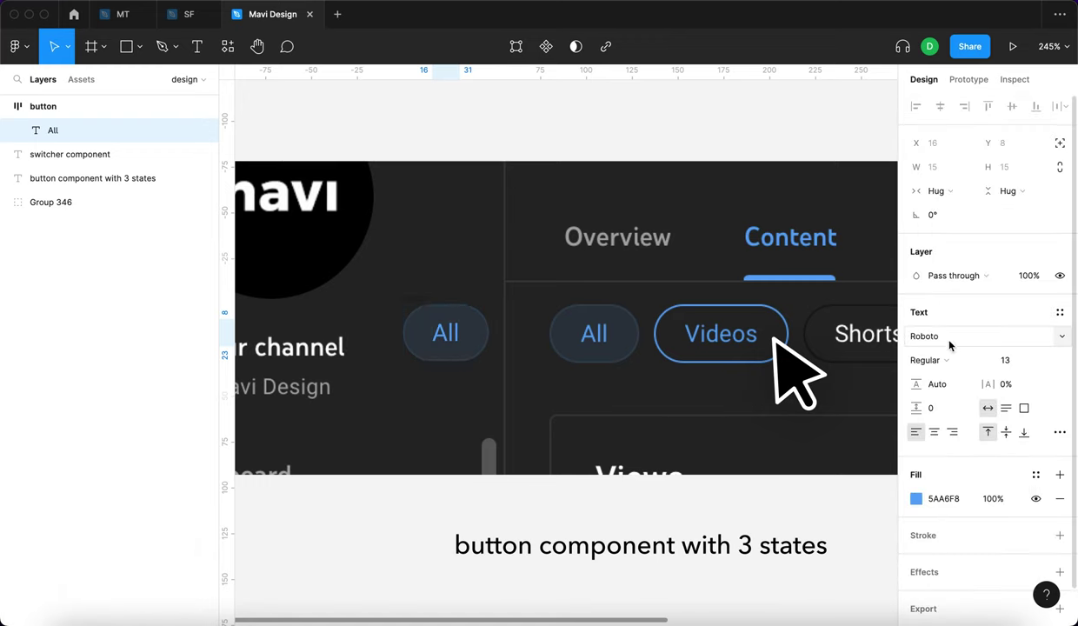
click(359, 473)
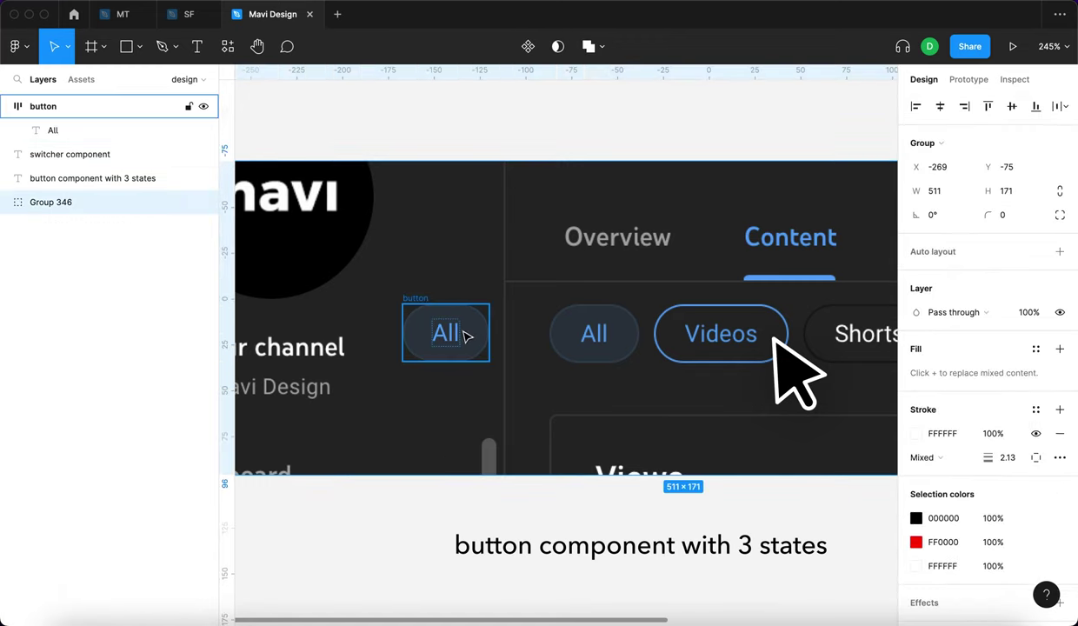
- Slide the button frame over the reference "All" chip at X -67, Y 3 to compare the two
scroll(470, 300, left, 2)
click(424, 304)
key(shift+Right)
key(shift+Right)
key(shift+Right)
key(shift+Right)
key(shift+Right)
key(shift+Right)
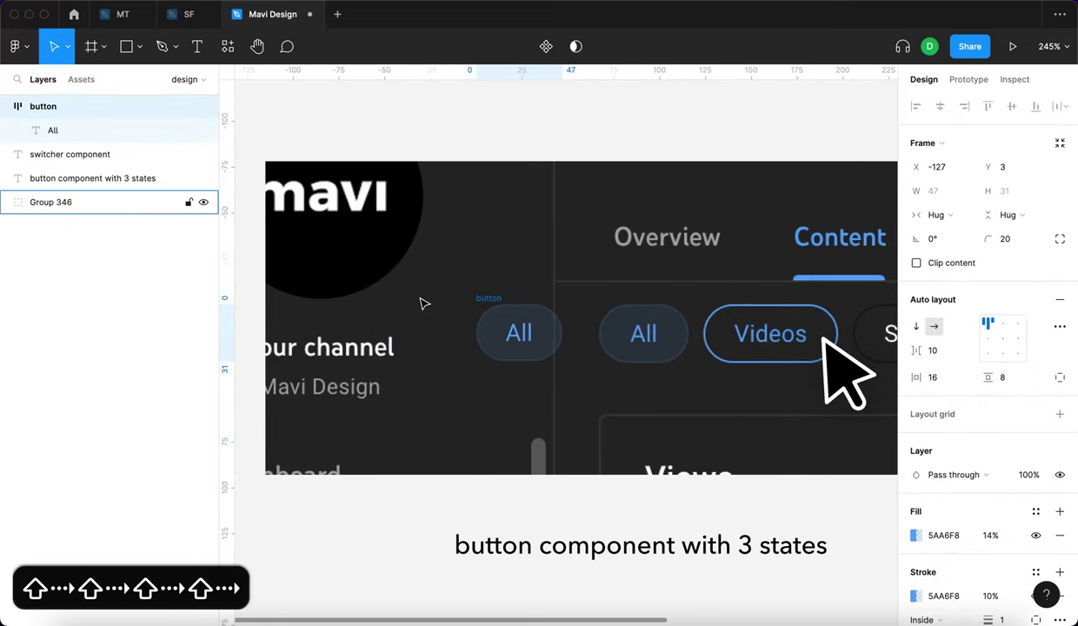
scroll(636, 310, up, 5)
key(shift+Right)
key(shift+Right)
key(shift+Right)
key(shift+Right)
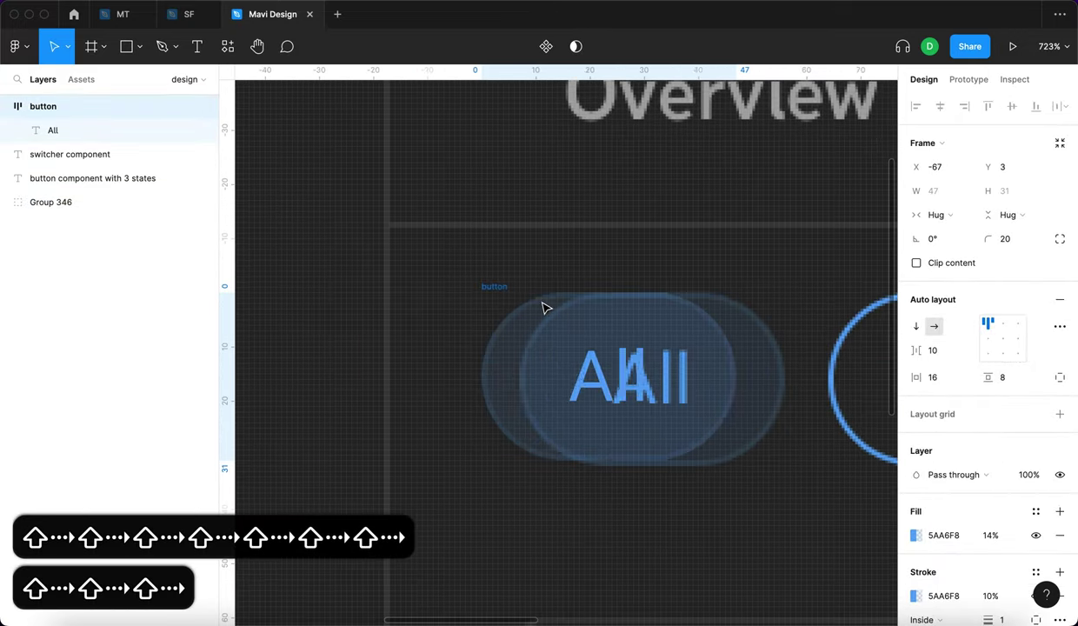
- Move the button frame back left of the reference "All" chip to X -145, Y 4 and keep it selected
scroll(404, 527, down, 5)
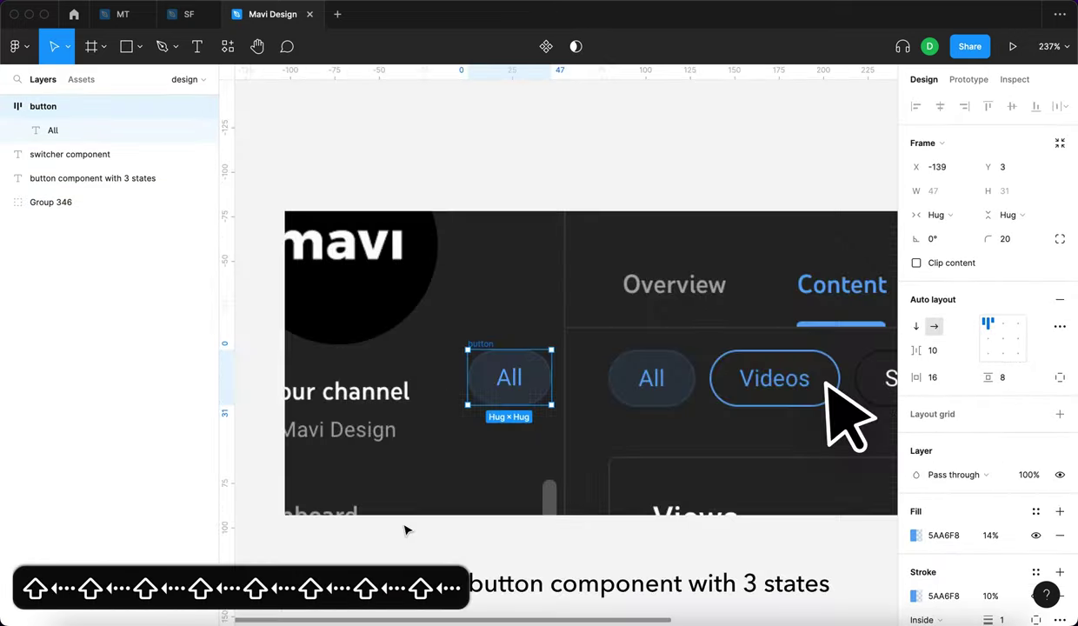
click(405, 527)
mouse_move(448, 245)
mouse_down()
mouse_move(447, 185)
mouse_move(437, 247)
mouse_up()
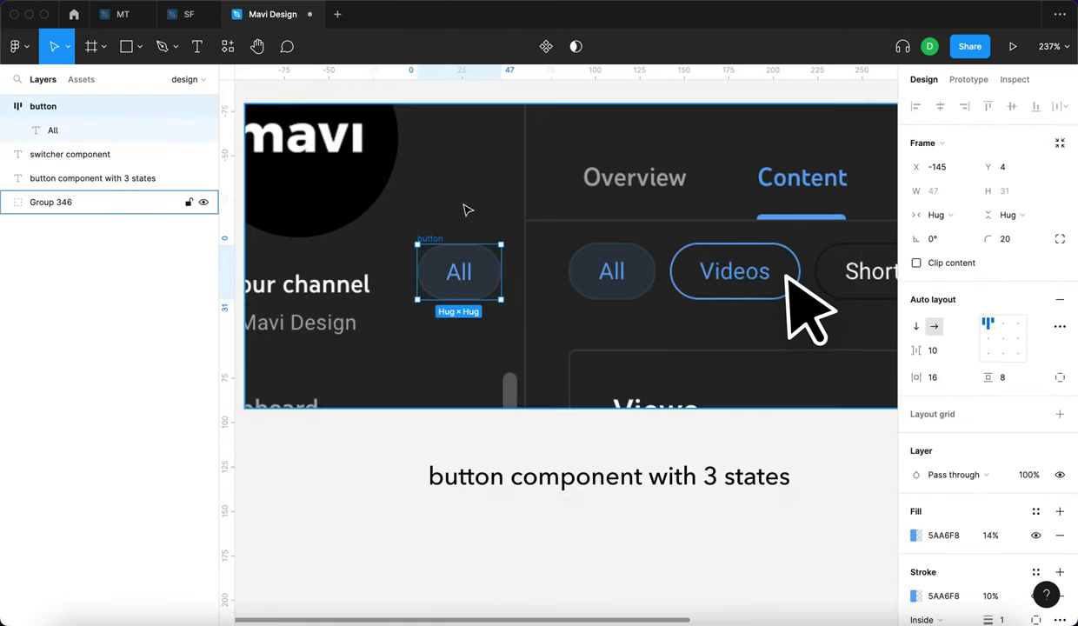
click(392, 439)
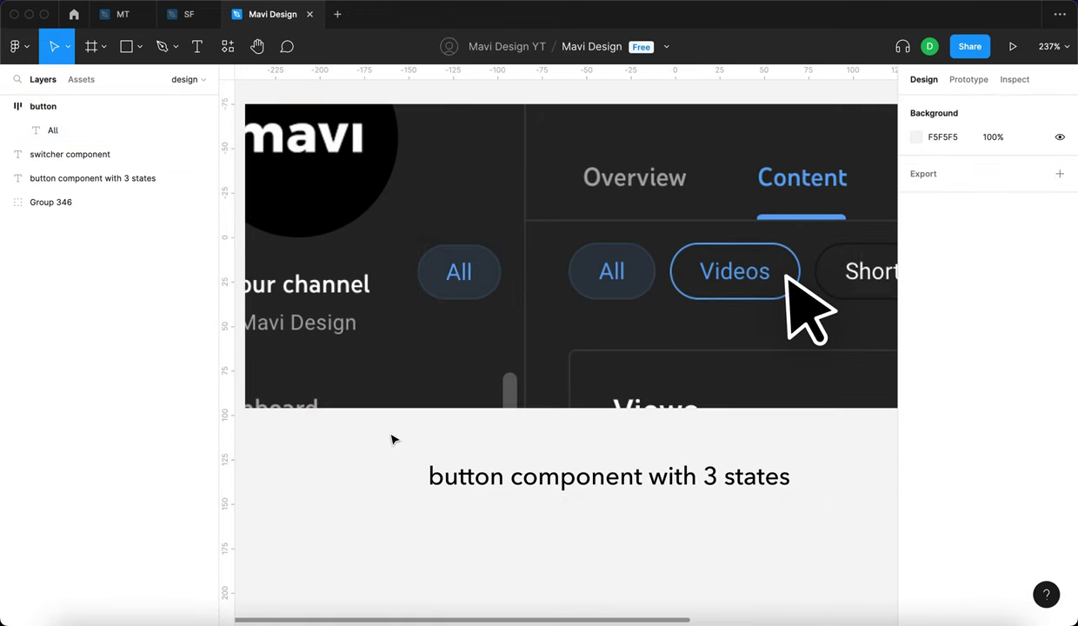
click(437, 245)
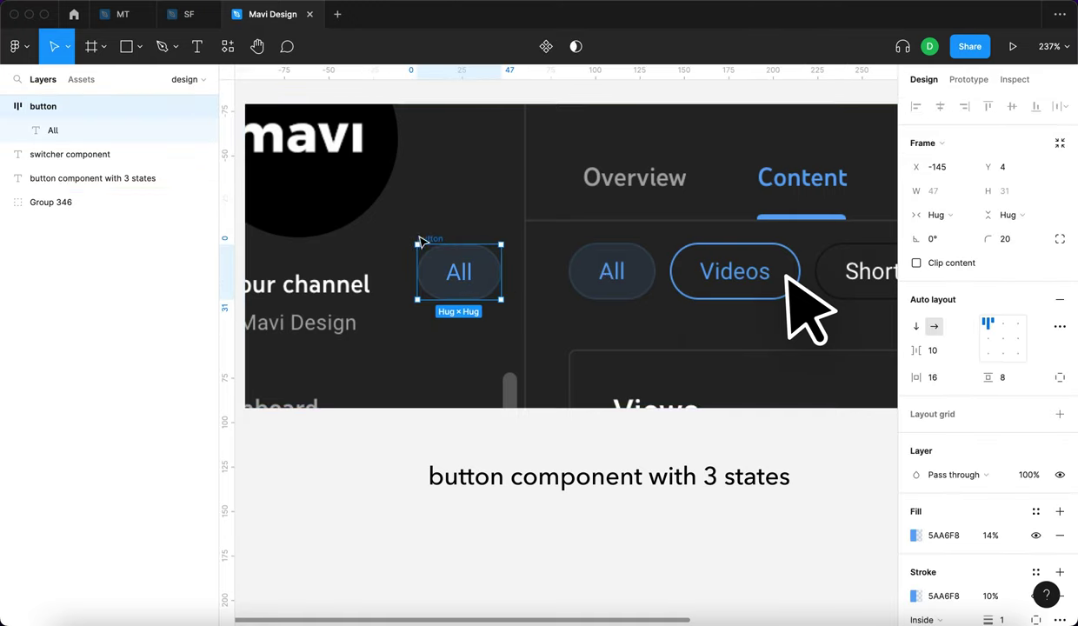
- Move the button frame up beside the tab bar in the reference image, to X -142, Y -26
mouse_move(426, 241)
mouse_down()
mouse_move(511, 421)
mouse_move(433, 235)
mouse_up()
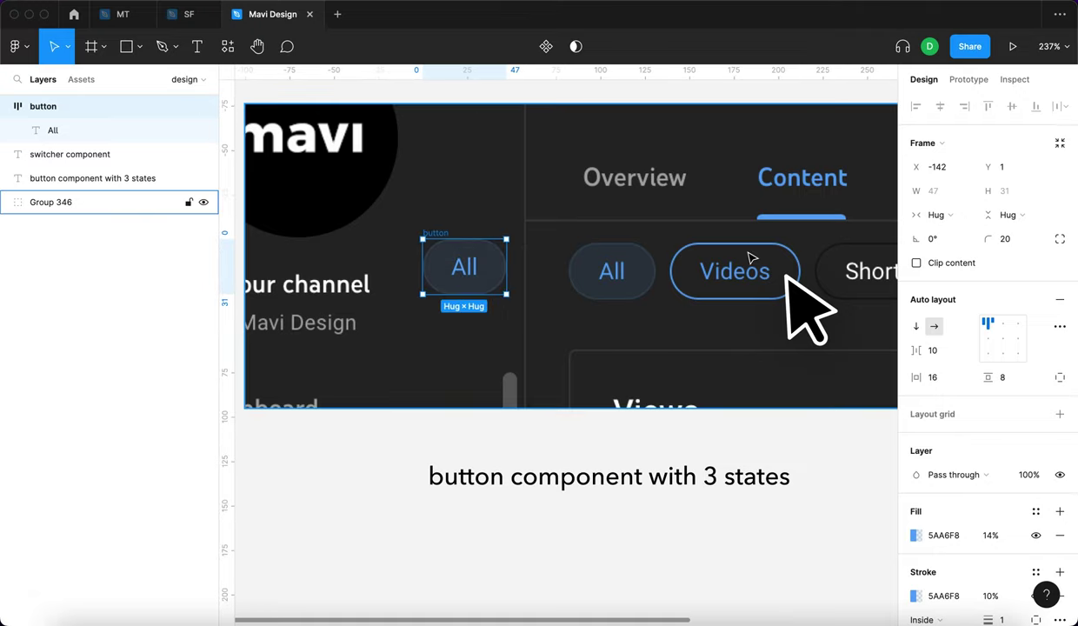
scroll(753, 257, right, 3)
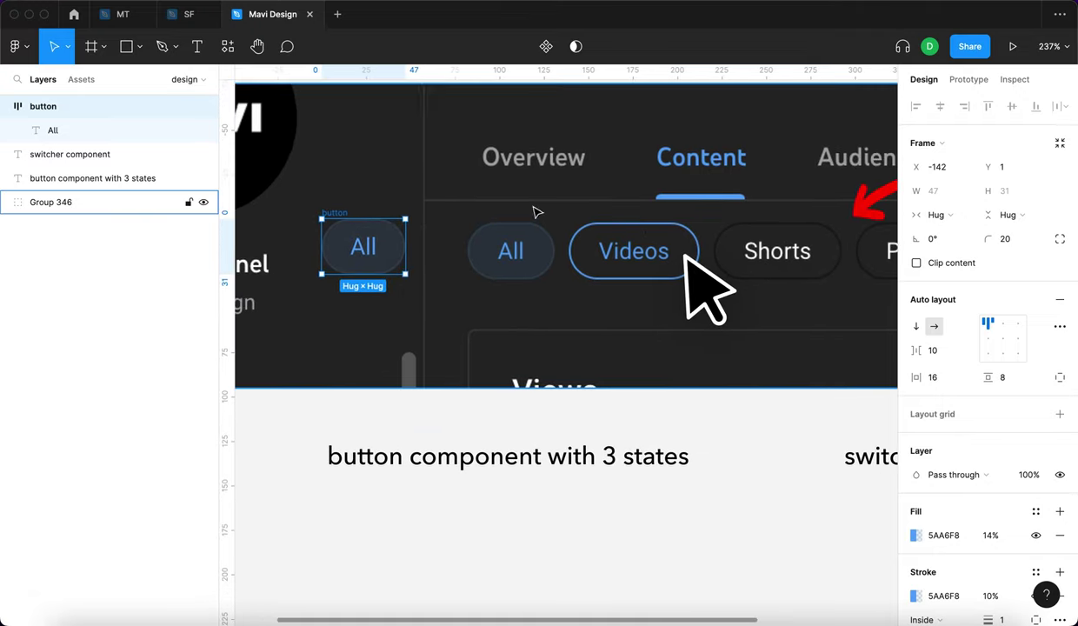
drag(342, 218, 342, 171)
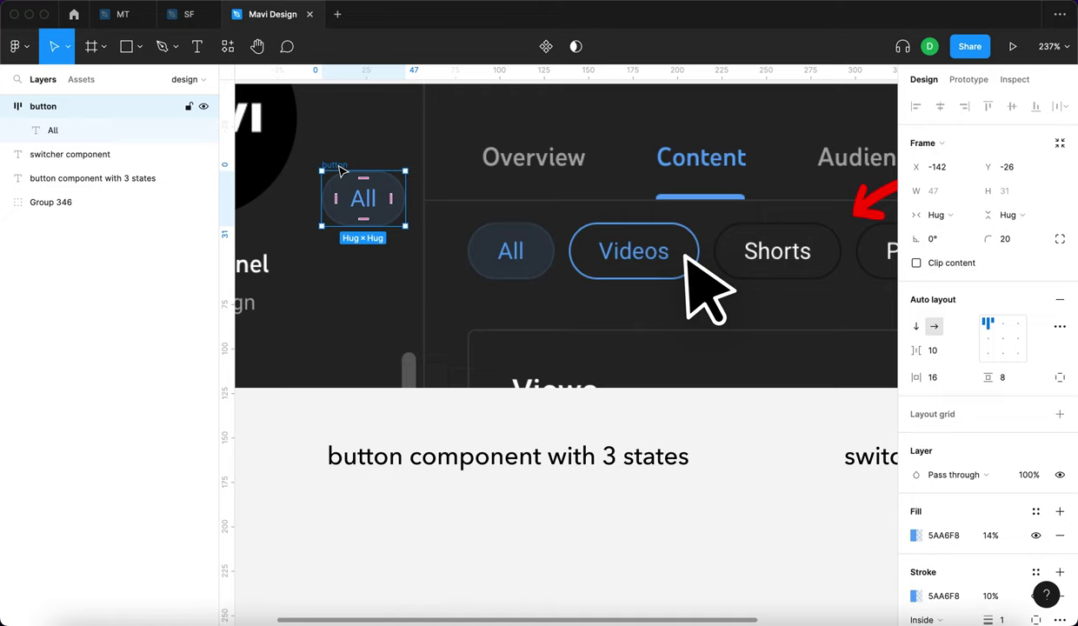
- Replace the button's "All" text with "Default"
click(363, 202)
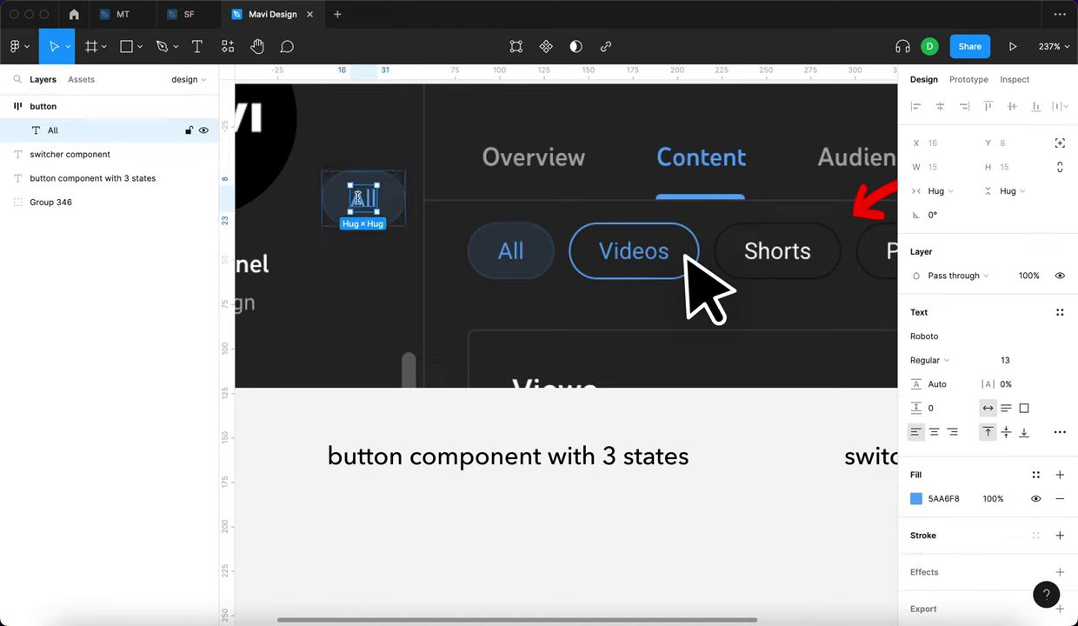
double_click(364, 201)
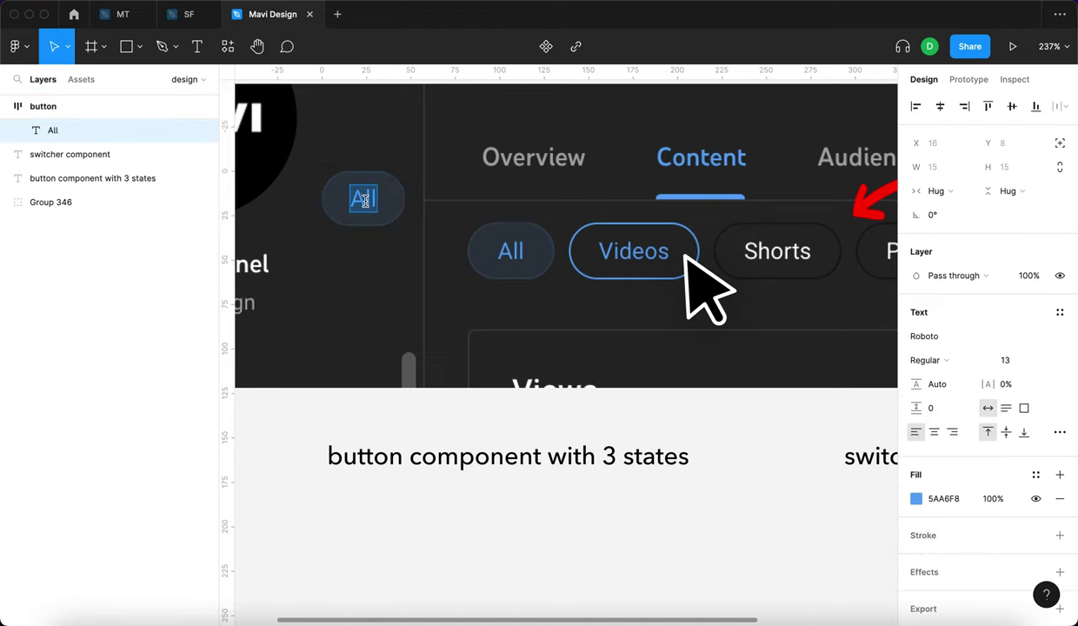
text(Default)
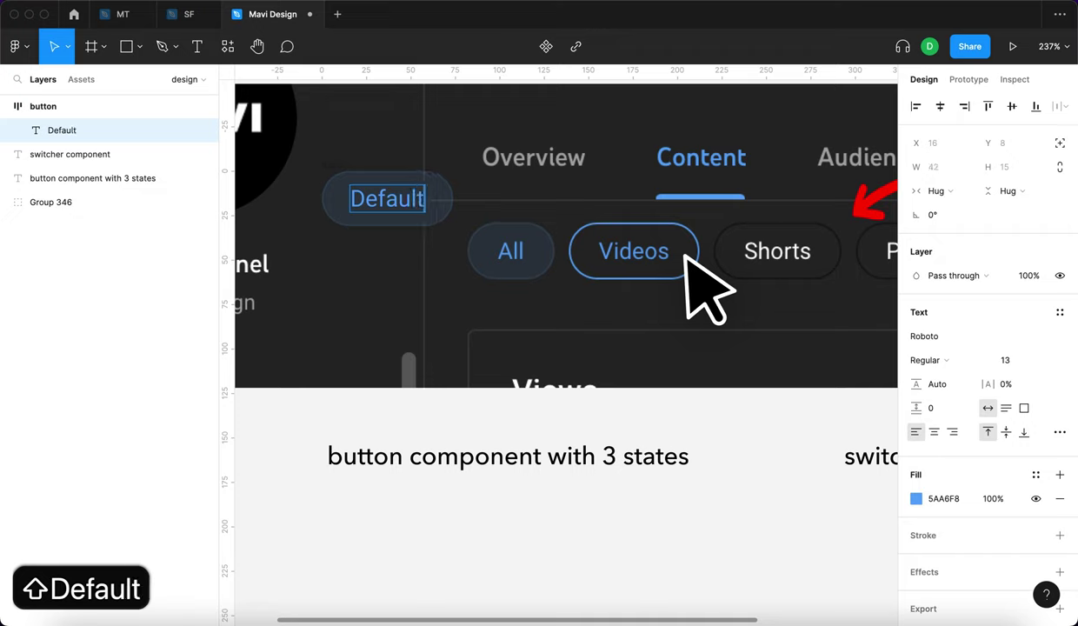
key(Escape)
- Change the button's text to "Active" and clear the selection
double_click(367, 201)
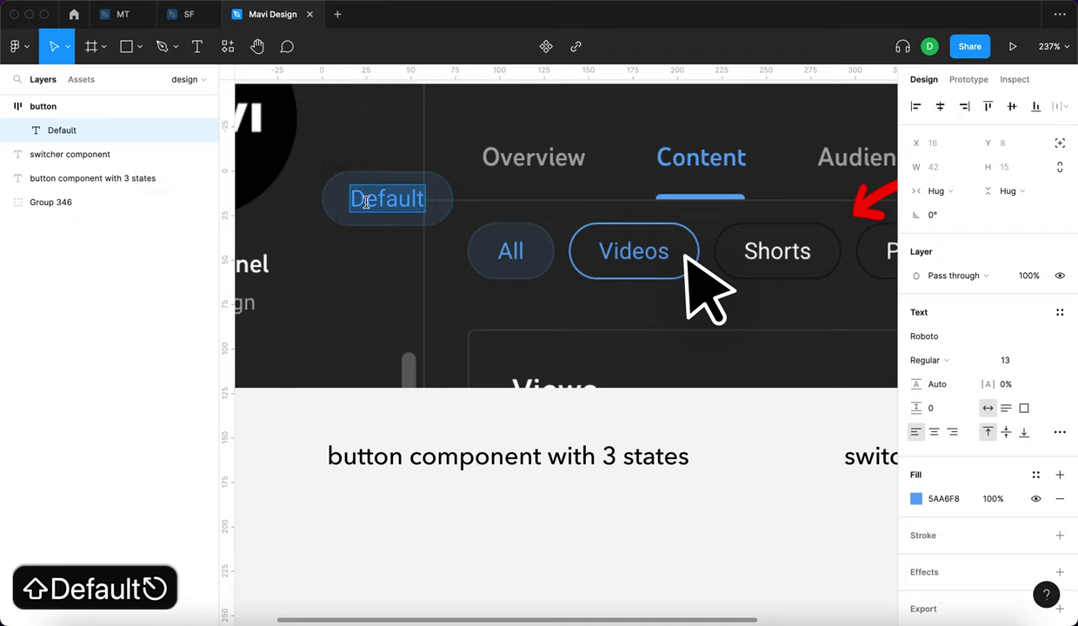
text(Active)
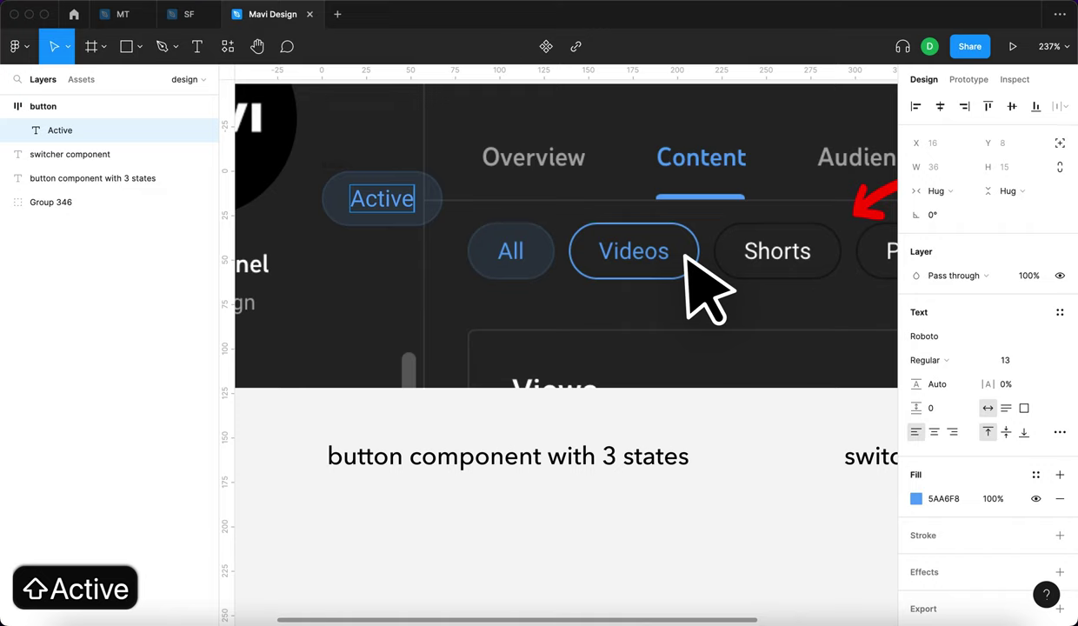
key(Escape)
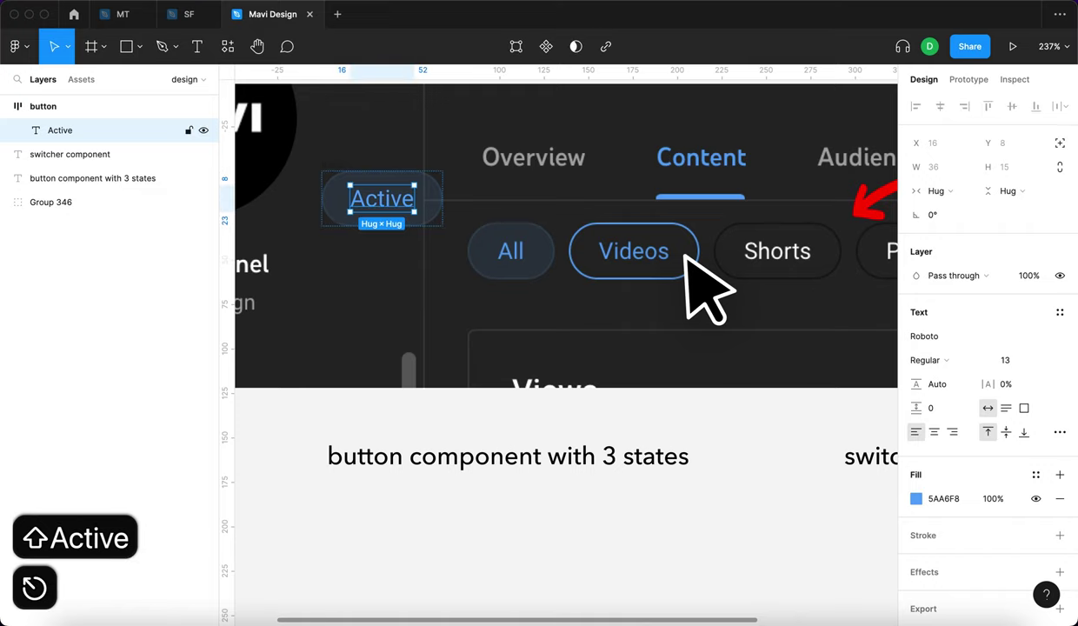
key(Escape)
key(Escape)
- Draw a rectangle about 259 × 251 beside the reference image and fill it with the dark background color sampled from the image
key(shift+1)
click(138, 51)
click(135, 52)
key(r)
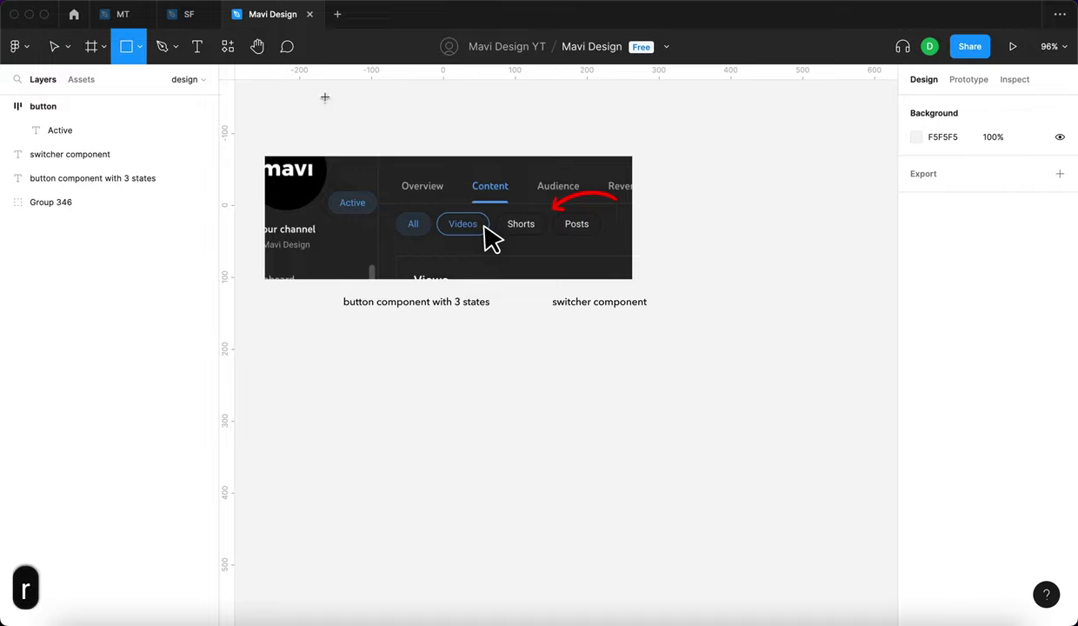
drag(671, 152, 858, 329)
key(i)
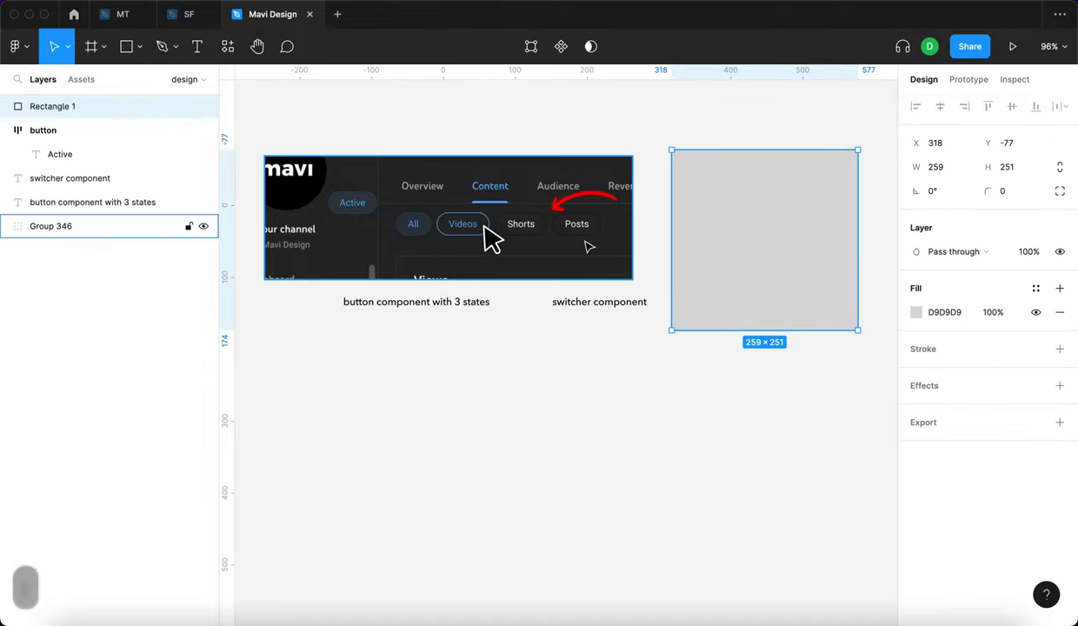
click(532, 175)
- Move the dark rectangle below the reference's left part, place the button frame over it at X -243, Y 156, and bring the button to front
drag(753, 219, 225, 370)
click(344, 204)
drag(344, 203, 282, 317)
key(alt+super+bracketright)
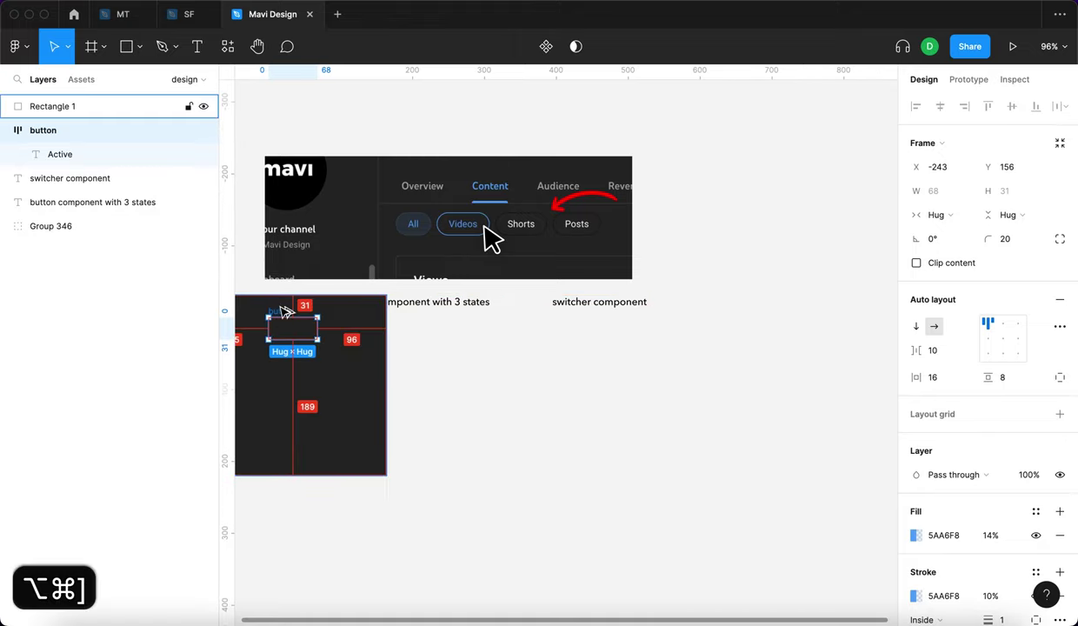
- Raise the dark rectangle to cover the reference image's left part and place the button frame on it at X -220, Y -19
scroll(369, 368, up, 5)
click(457, 193)
key(shift+Up)
key(shift+Up)
key(shift+Up)
key(shift+Up)
key(shift+Up)
key(shift+Up)
key(shift+Up)
click(356, 301)
drag(356, 301, 418, 174)
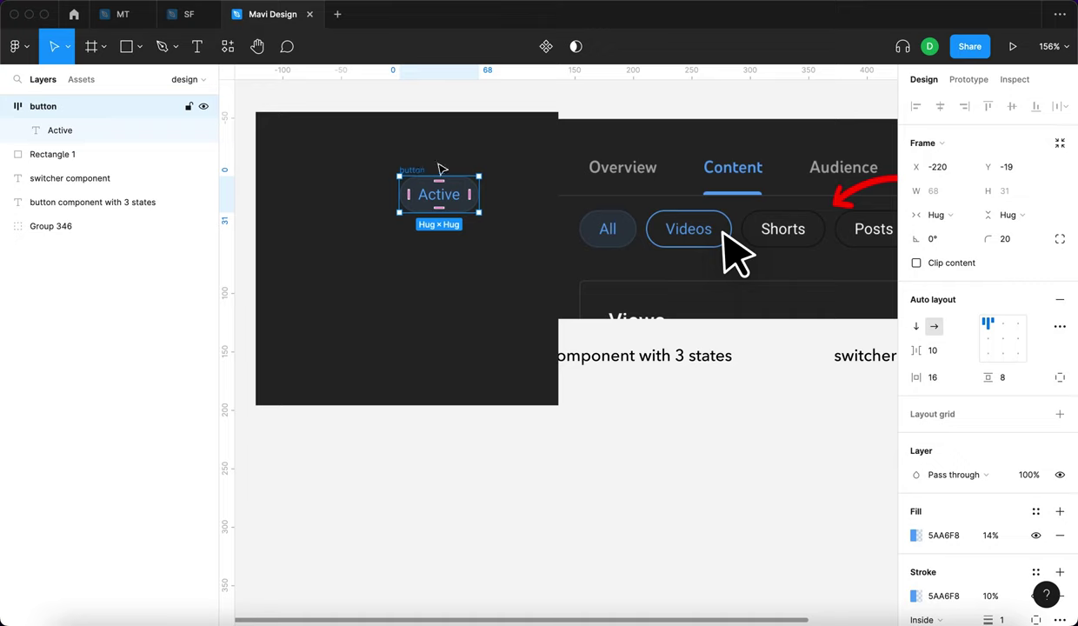
- Turn the button frame into a component with two added variants and move the component set to X -242, Y -48
click(546, 48)
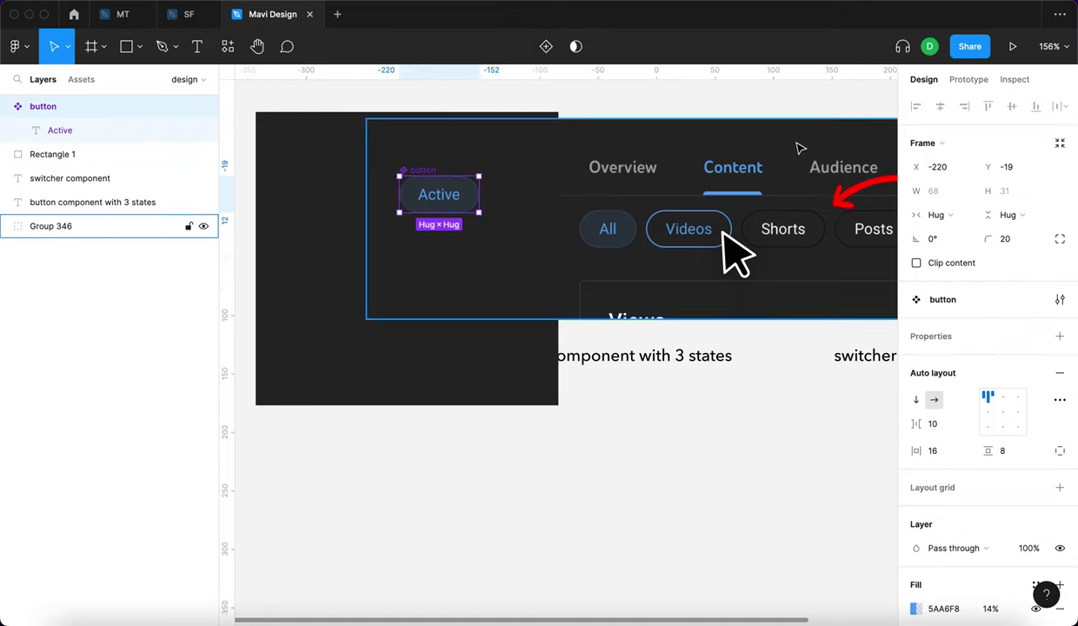
click(548, 49)
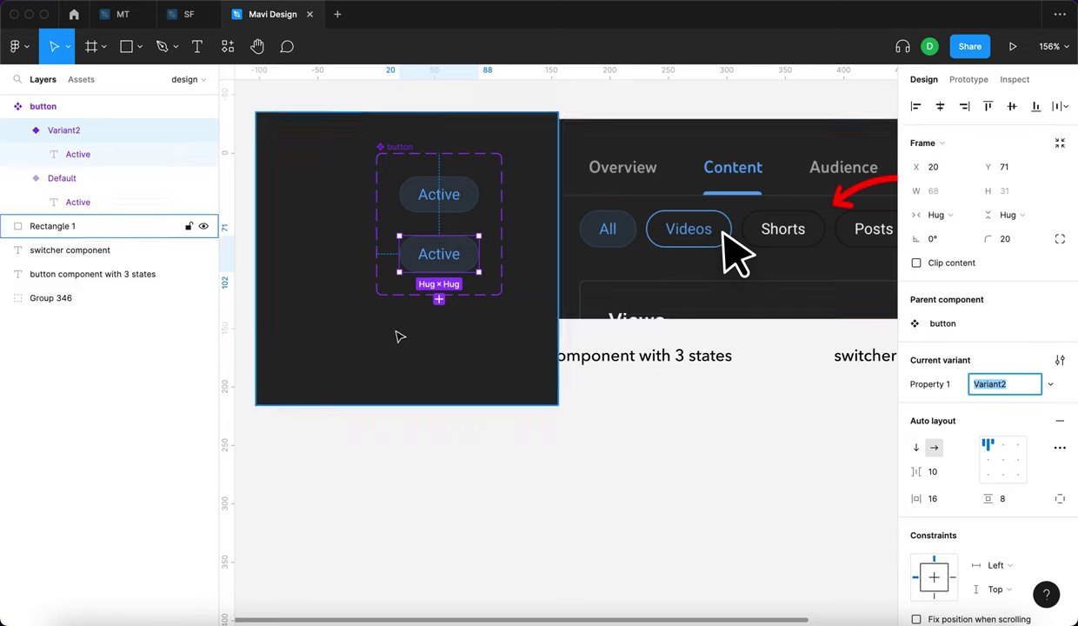
click(439, 300)
click(748, 500)
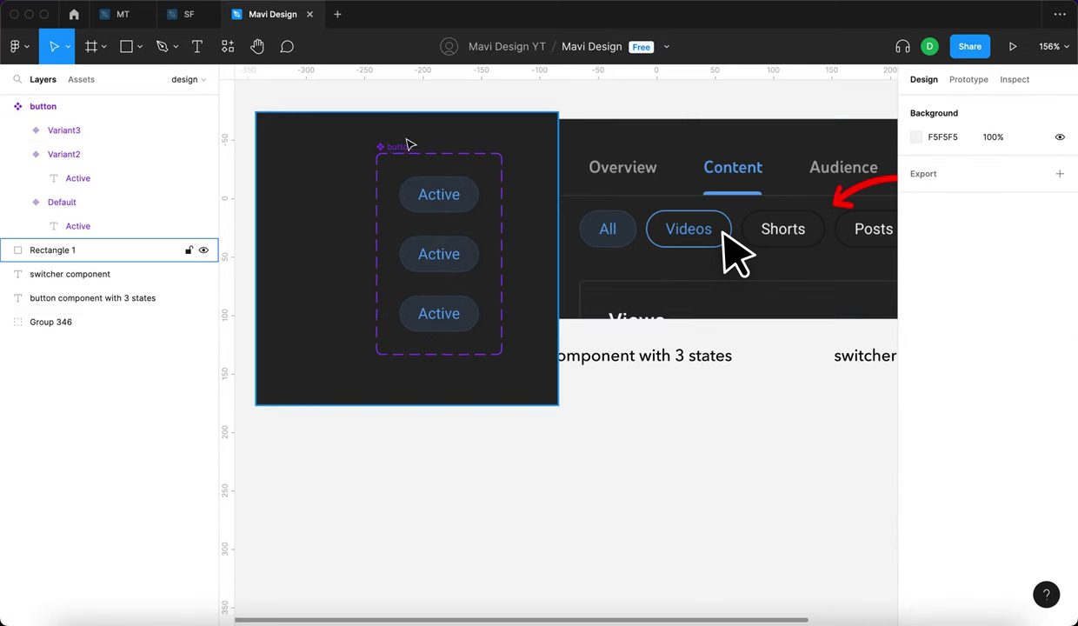
click(393, 147)
drag(395, 152, 393, 141)
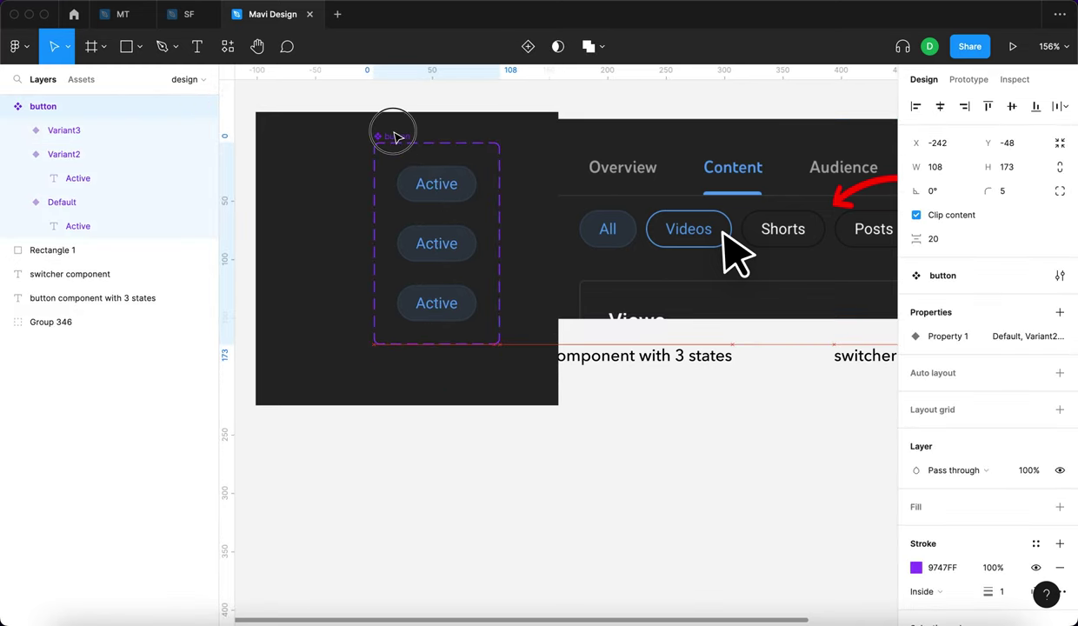
- Change the text of the first button variant to "Default"
click(426, 248)
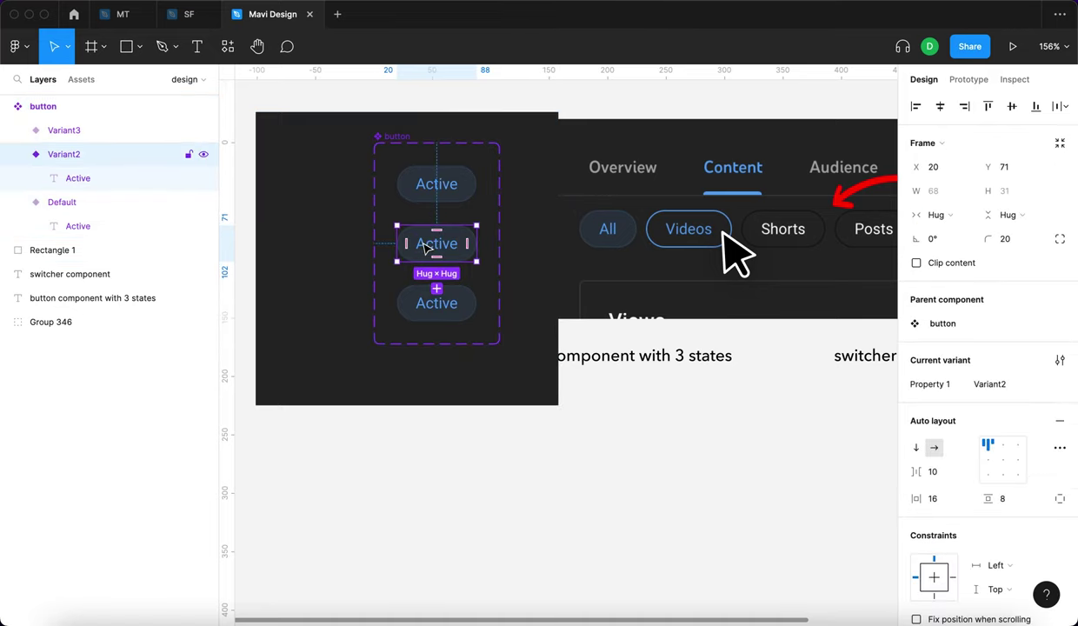
click(443, 186)
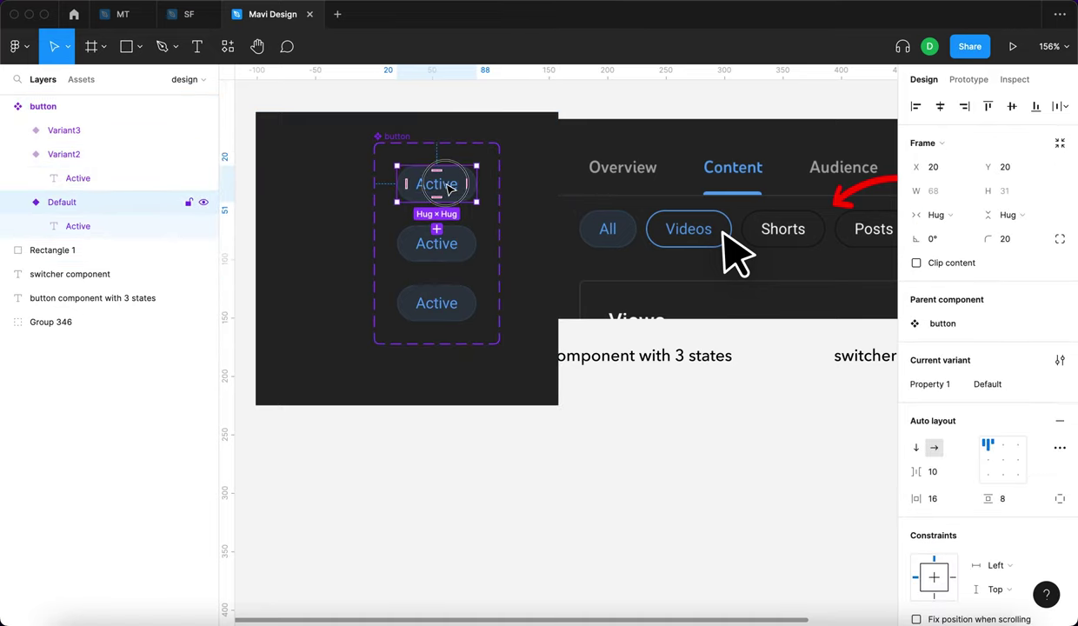
double_click(448, 186)
double_click(446, 183)
text(Defau)
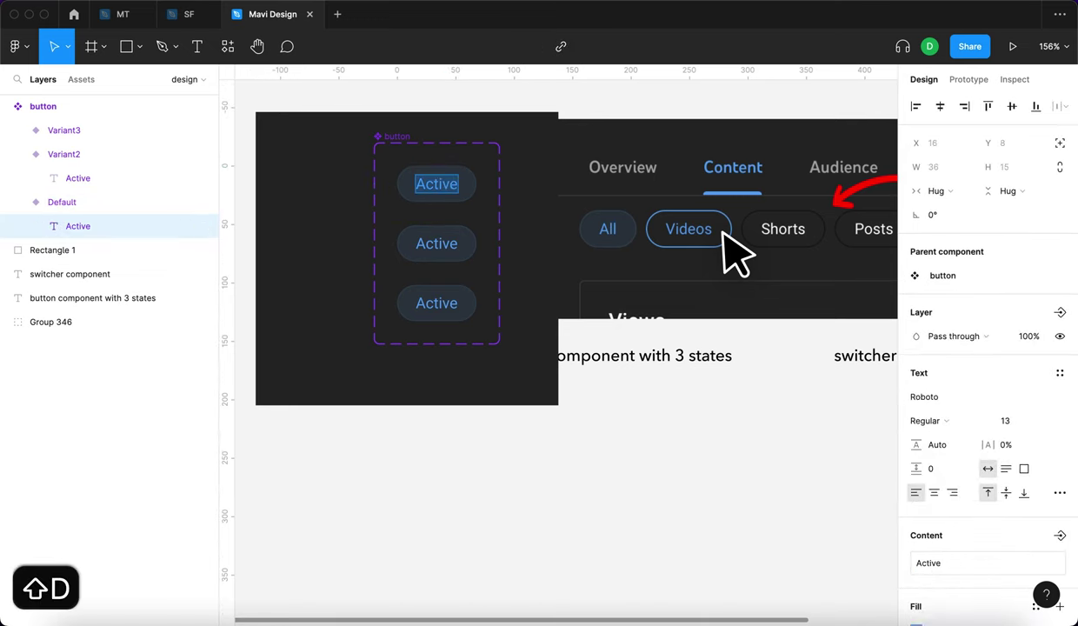
key(Escape)
click(397, 136)
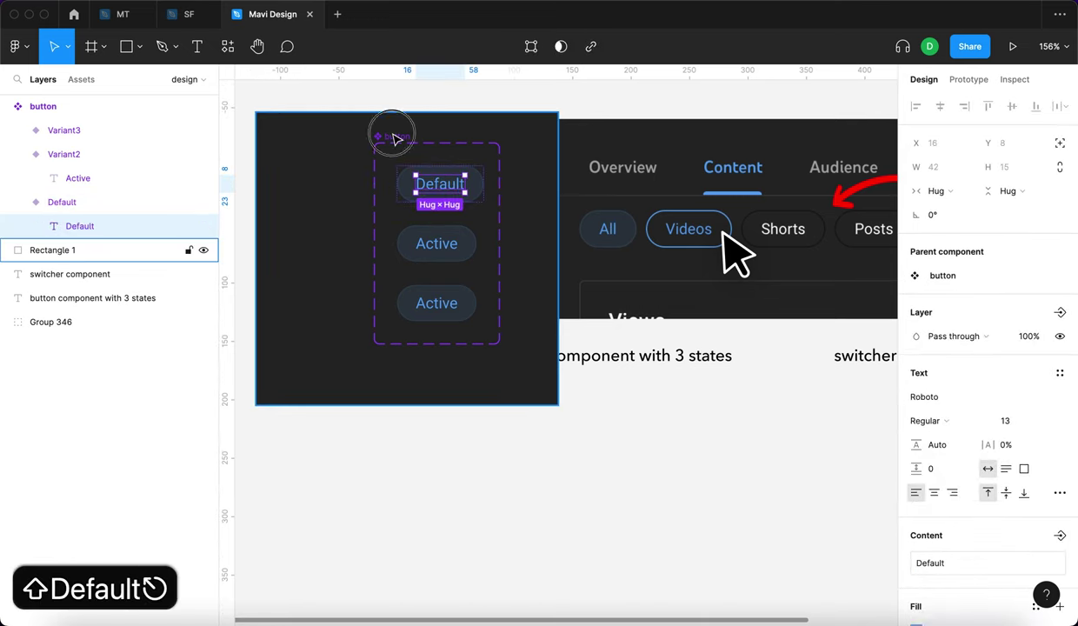
- Change the text of the second button variant to "Hover"
click(418, 309)
double_click(418, 243)
double_click(426, 245)
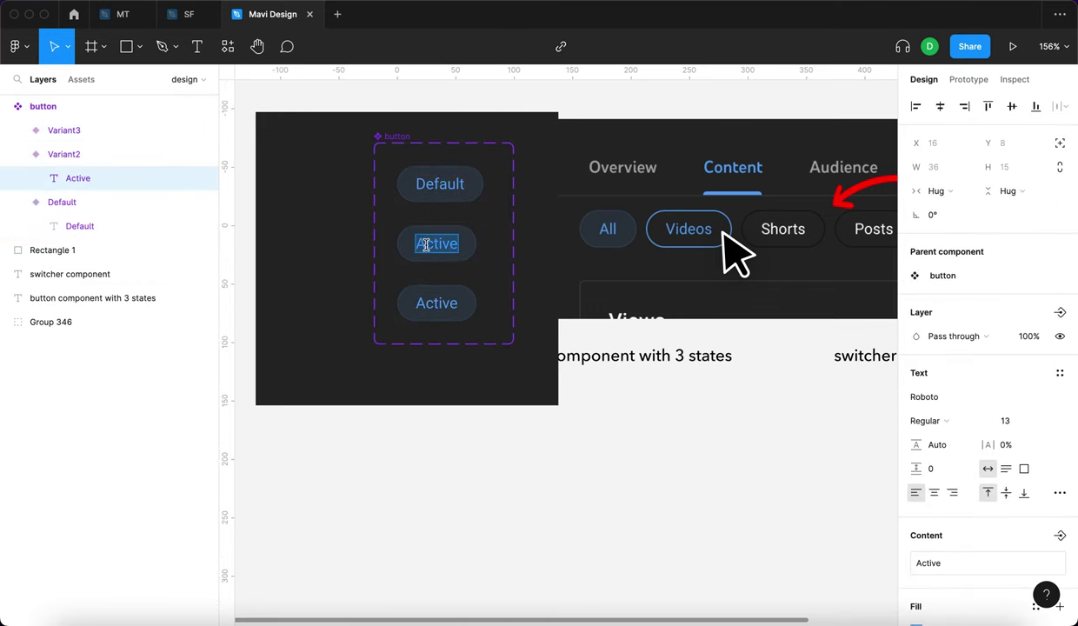
text(Hover)
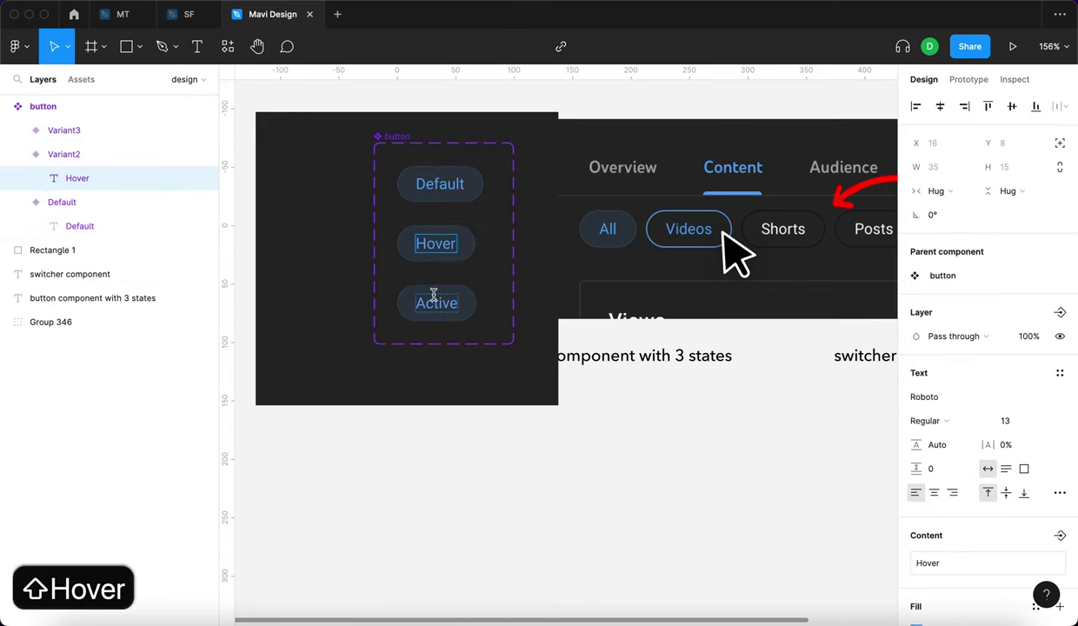
shift+click(433, 294)
click(481, 419)
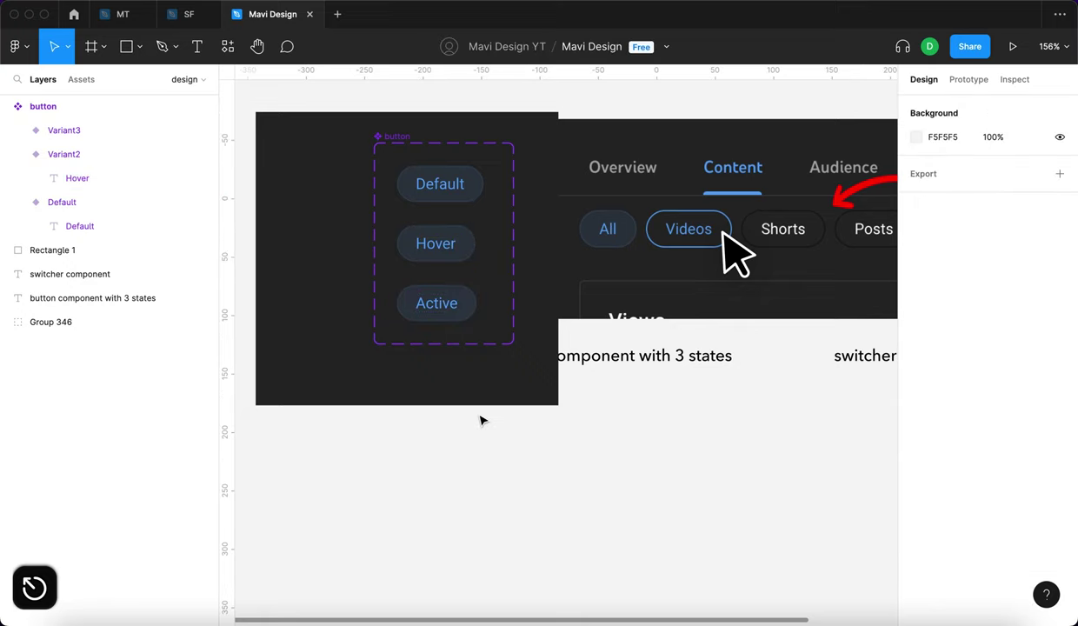
- Set the Default variant's stroke to the dark outline color sampled from the reference "Shorts" chip, 161616 at 100%
scroll(548, 389, right, 3)
scroll(574, 322, left, 2)
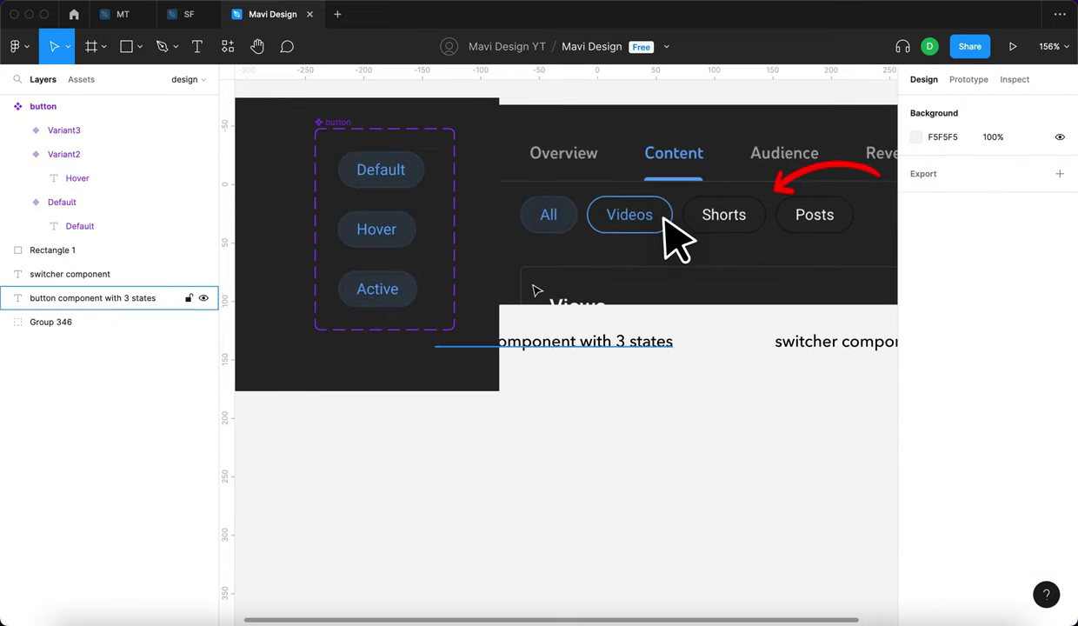
click(403, 167)
scroll(723, 209, up, 10)
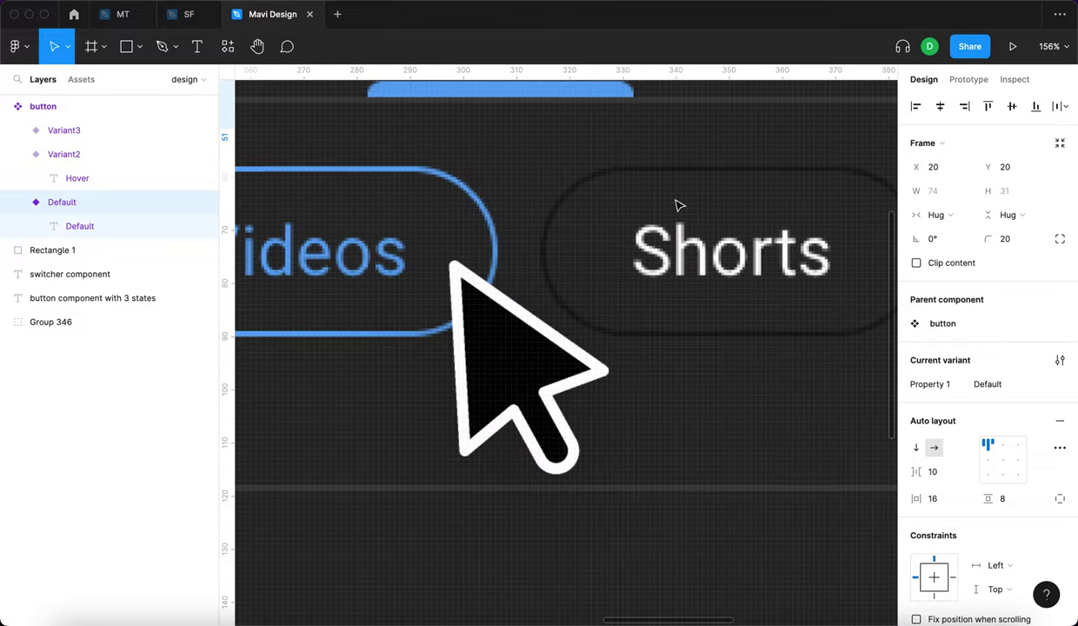
scroll(648, 173, up, 10)
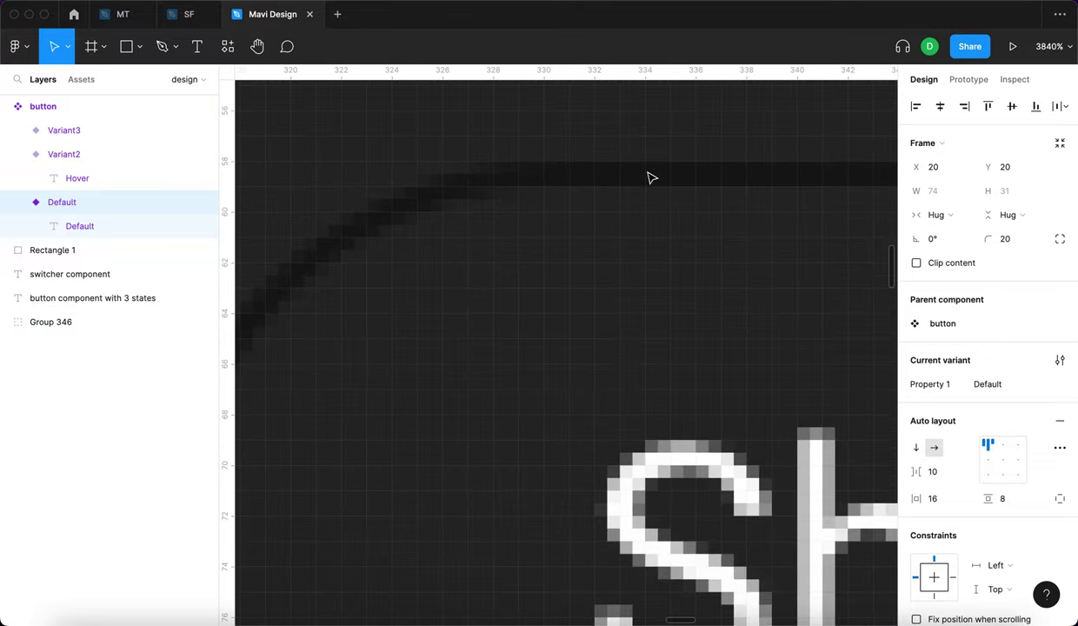
scroll(657, 175, down, 15)
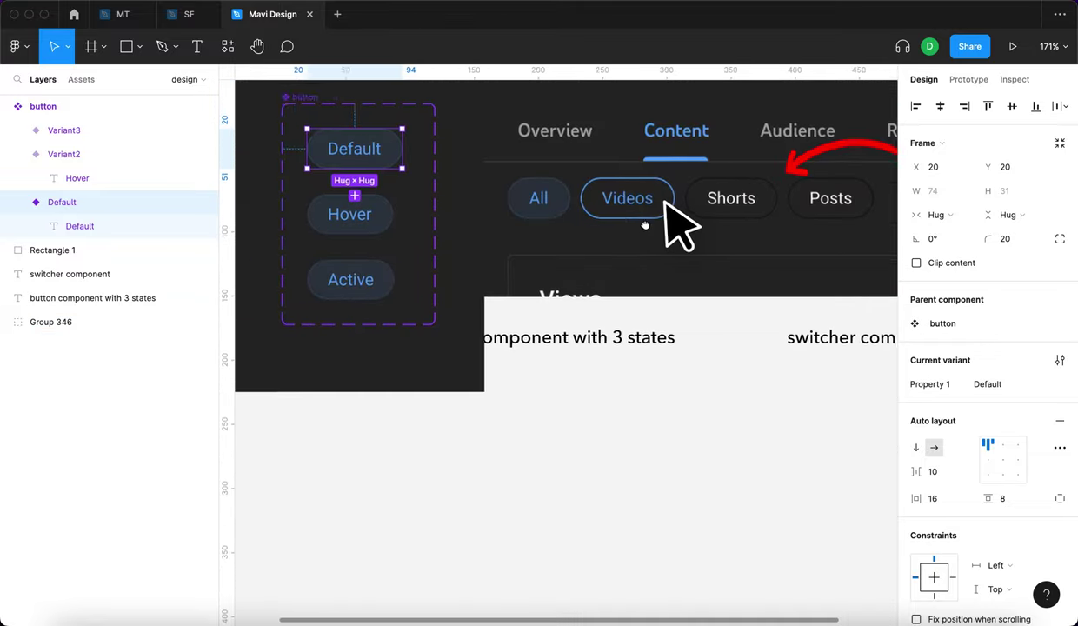
scroll(1002, 434, down, 5)
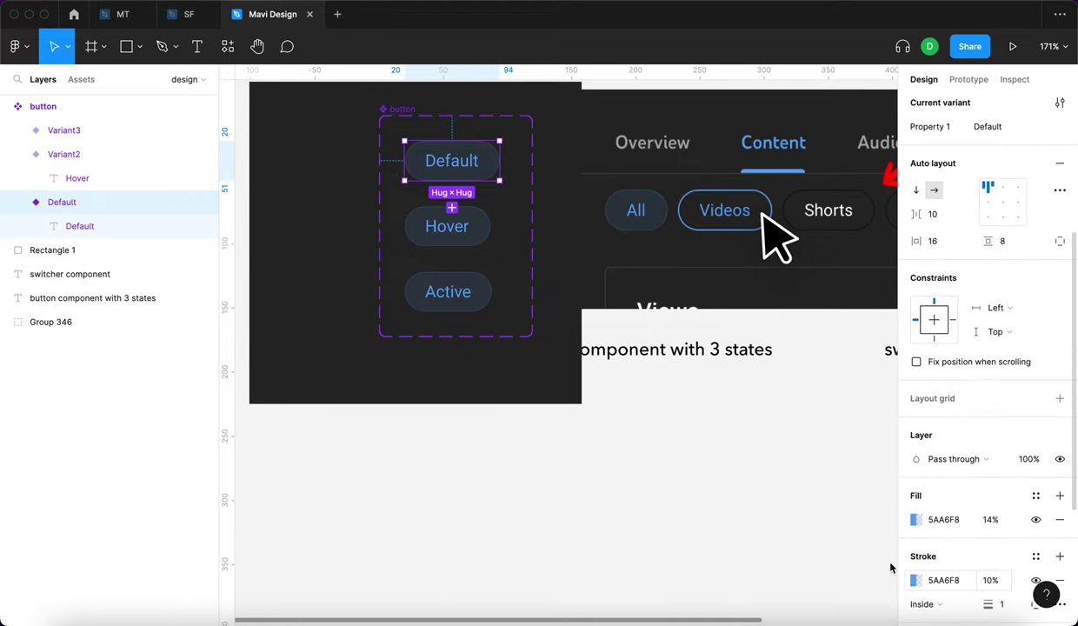
click(916, 580)
click(740, 458)
scroll(822, 174, up, 5)
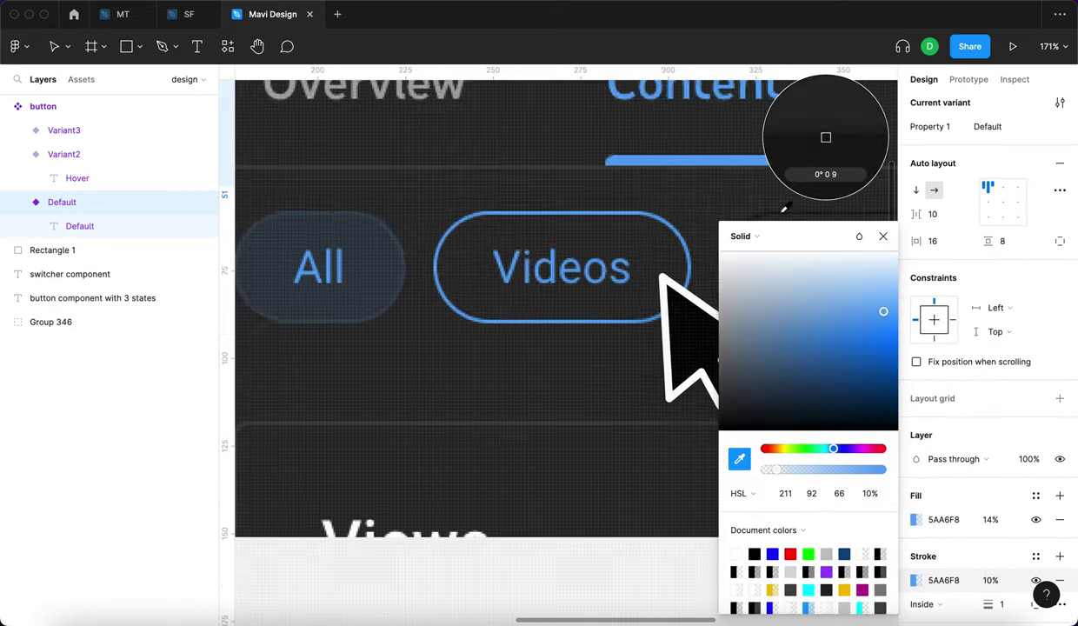
scroll(785, 209, up, 10)
drag(662, 231, 358, 186)
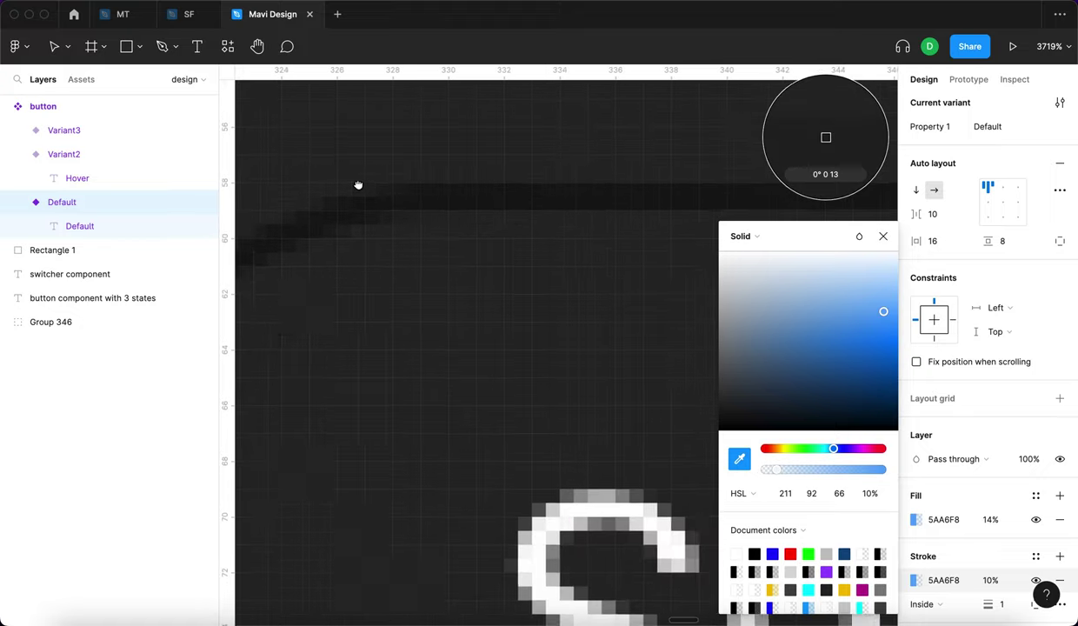
click(561, 188)
scroll(554, 202, down, 10)
scroll(556, 205, down, 5)
scroll(482, 273, left, 5)
scroll(721, 244, right, 4)
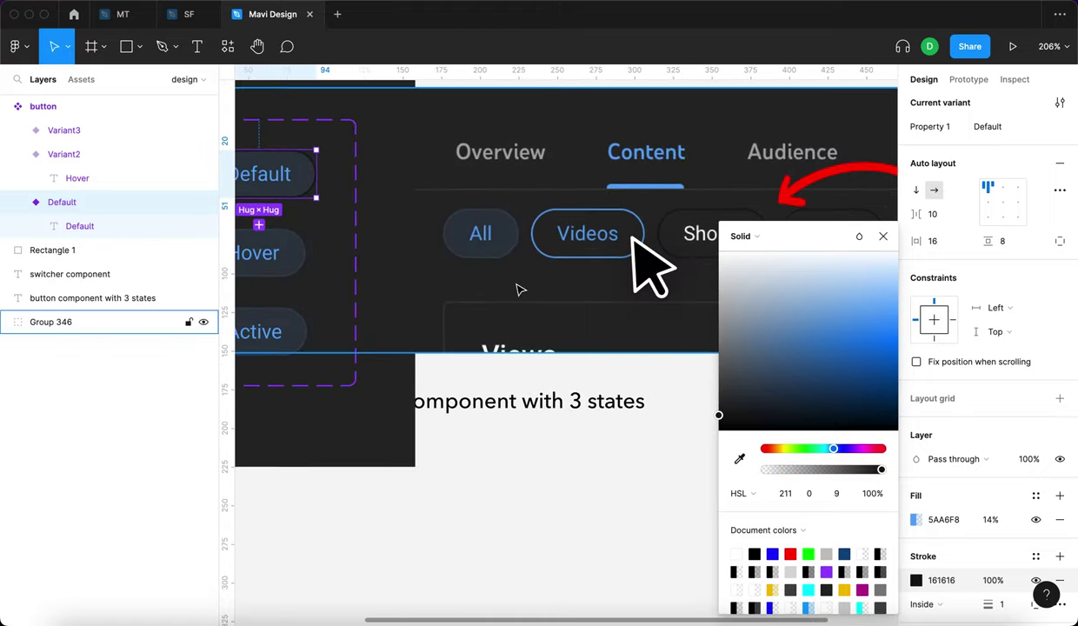
- Remove the blue fill from the Default variant and deselect it
scroll(502, 245, down, 3)
scroll(571, 245, left, 2)
scroll(614, 252, up, 5)
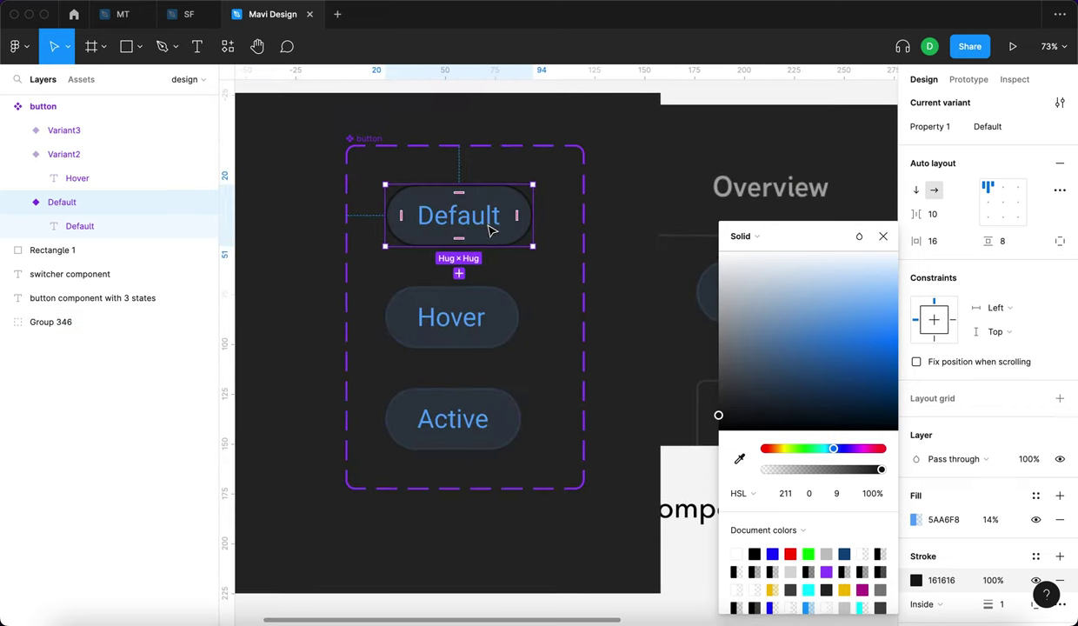
click(1060, 519)
scroll(585, 251, down, 5)
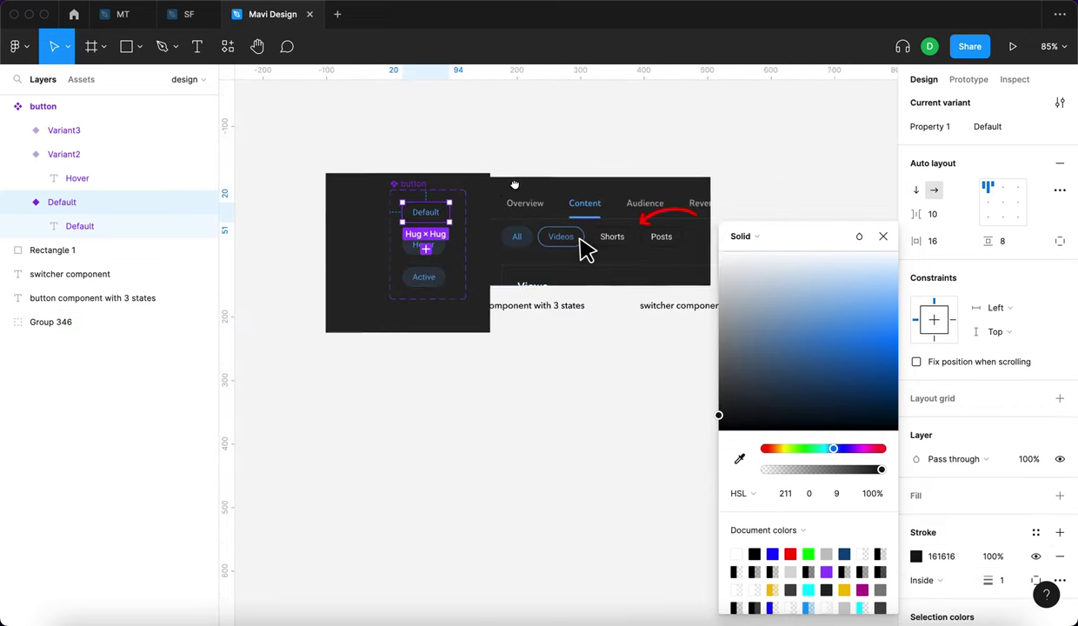
scroll(519, 244, right, 2)
click(491, 424)
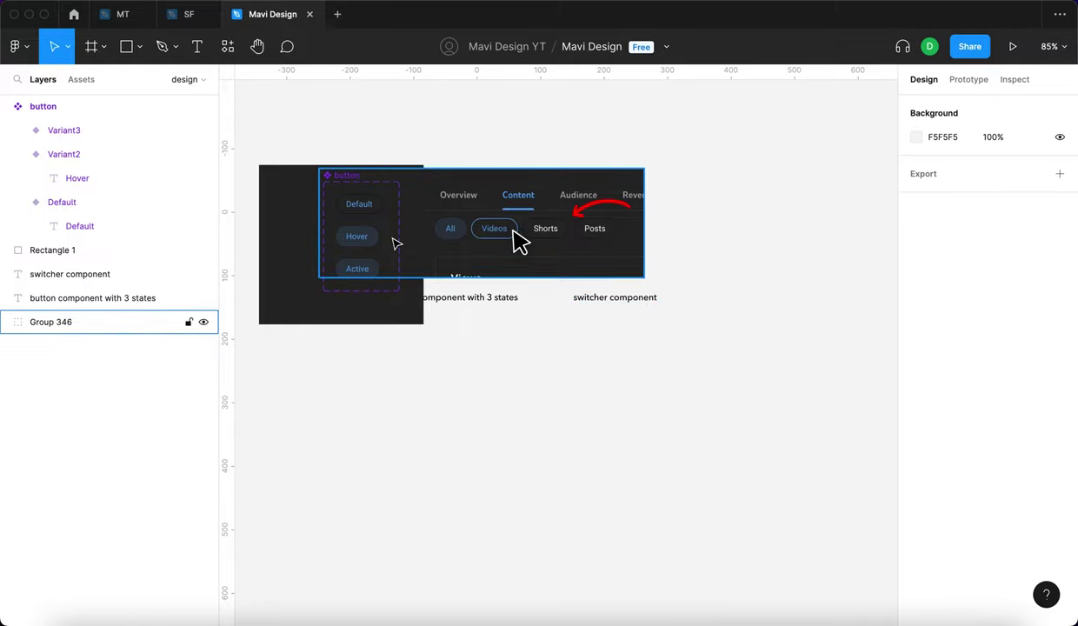
- Set the Default variant's text fill to white, FFFFFF at 100%, and deselect it
scroll(354, 224, up, 5)
click(374, 189)
double_click(374, 190)
scroll(940, 435, down, 3)
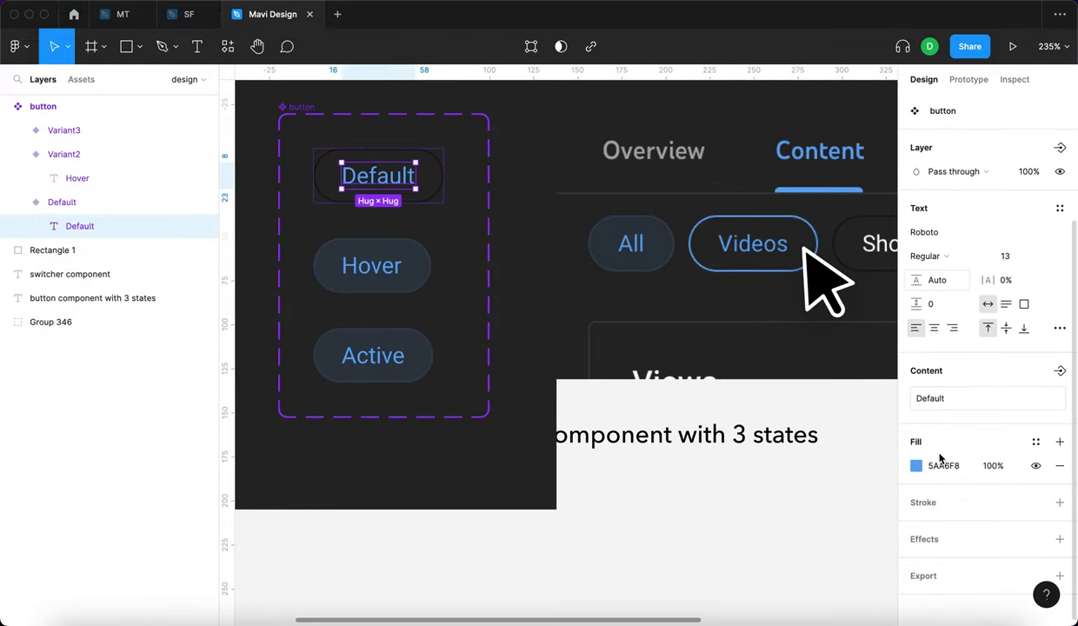
click(916, 460)
drag(822, 373, 648, 188)
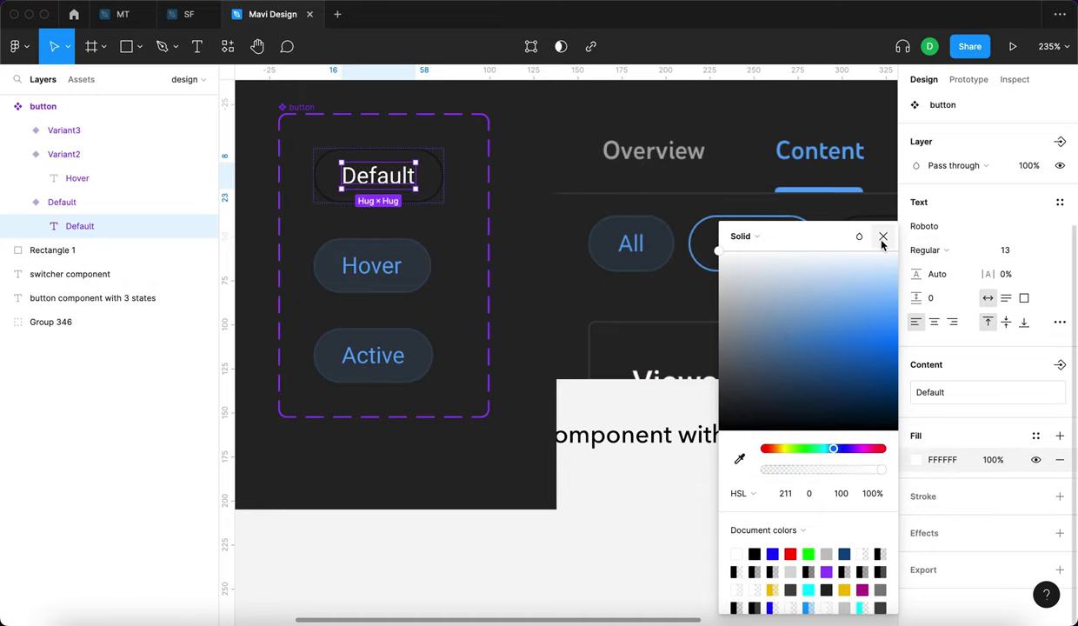
click(884, 236)
click(749, 517)
- Remove the fill from the Hover button variant
scroll(743, 510, down, 5)
click(451, 257)
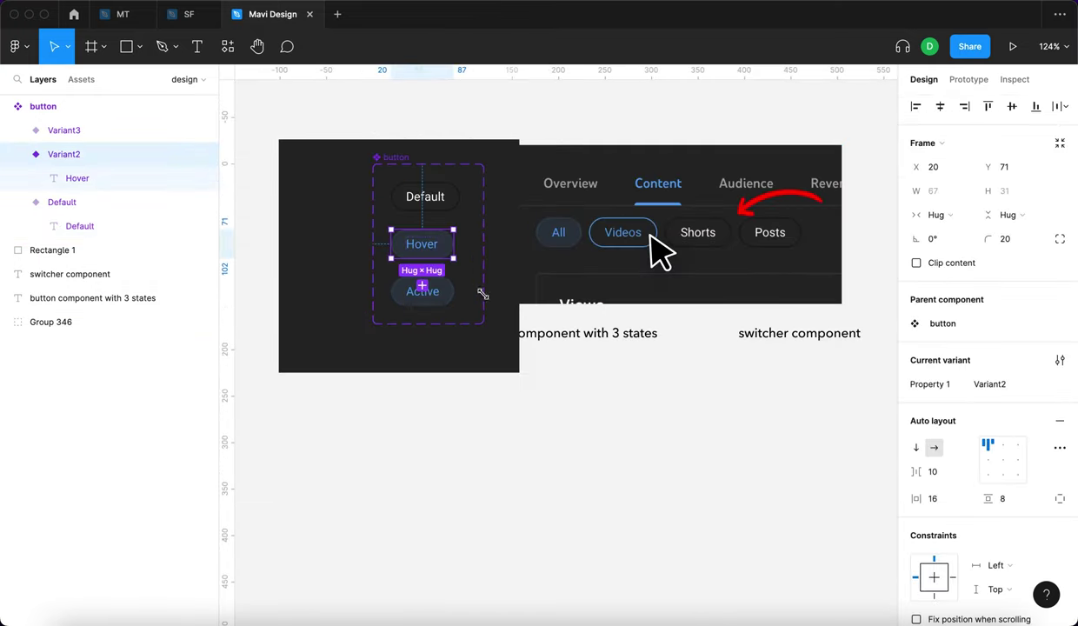
scroll(427, 256, up, 5)
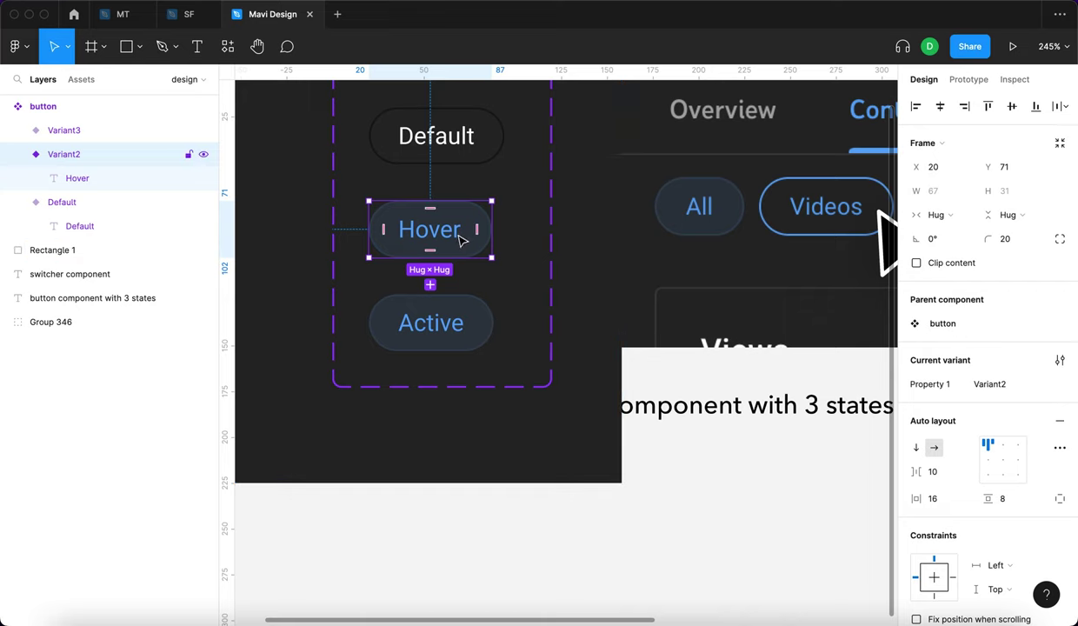
scroll(790, 258, right, 2)
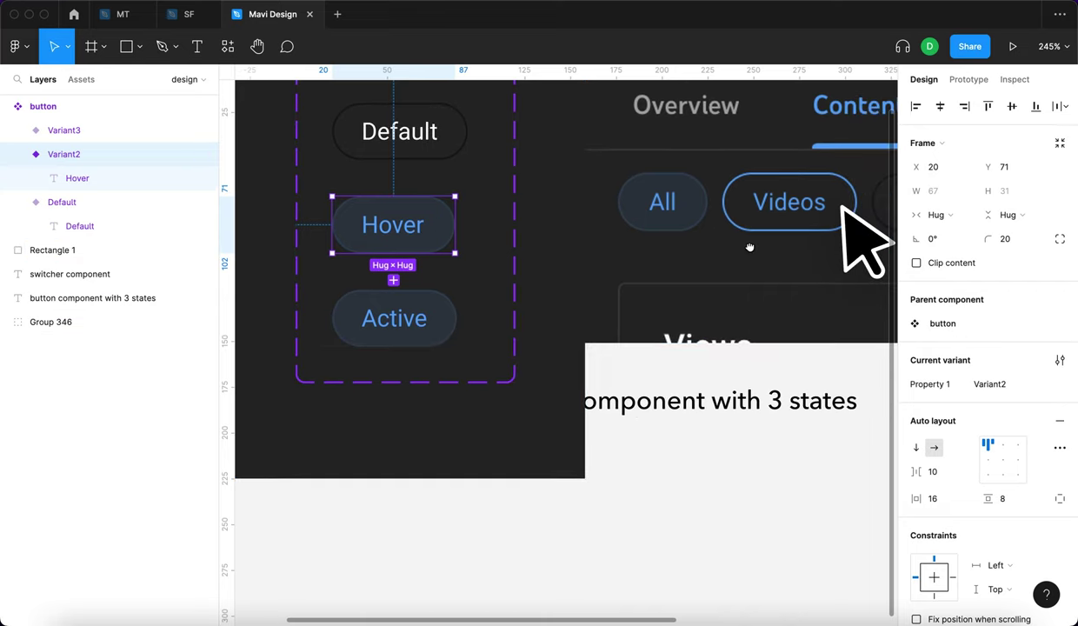
scroll(955, 427, down, 5)
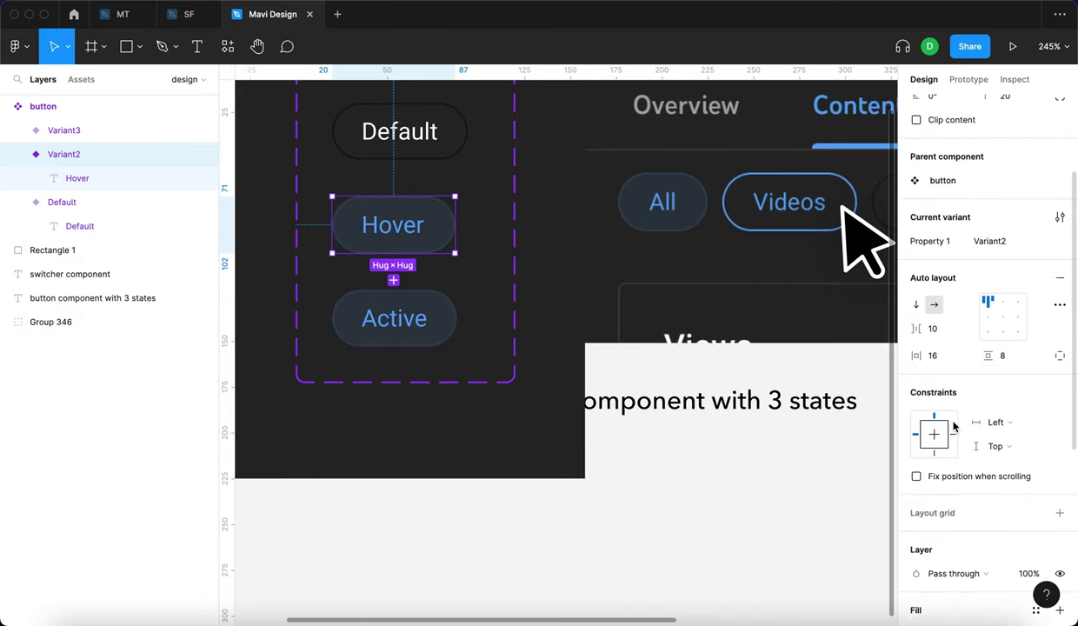
click(1060, 532)
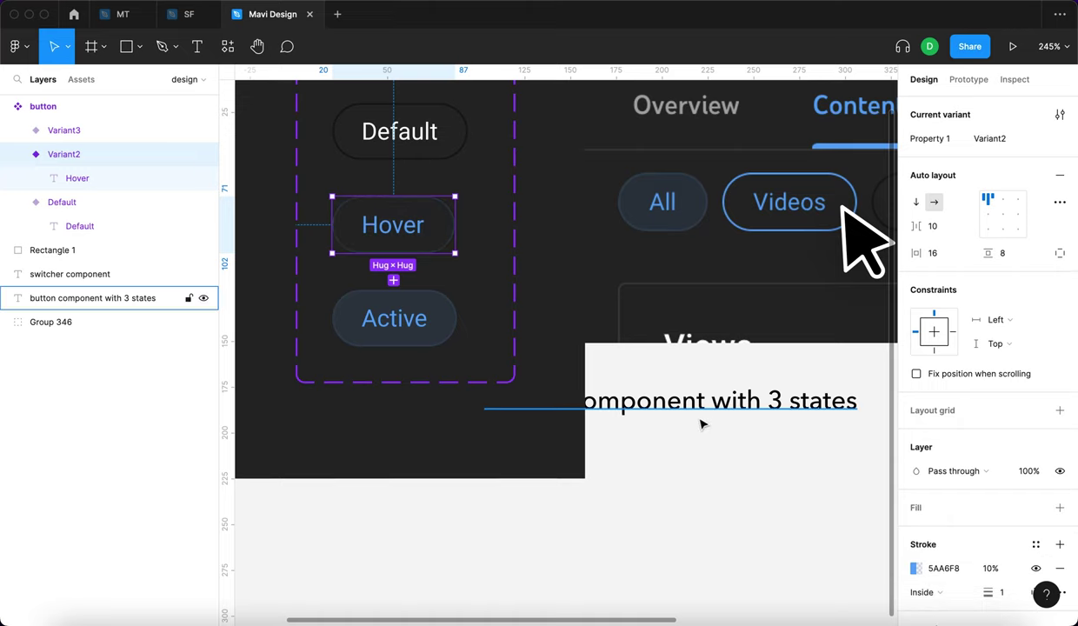
- Raise the Hover variant's 5AA6F8 stroke opacity to 100% and deselect it
scroll(995, 513, down, 1)
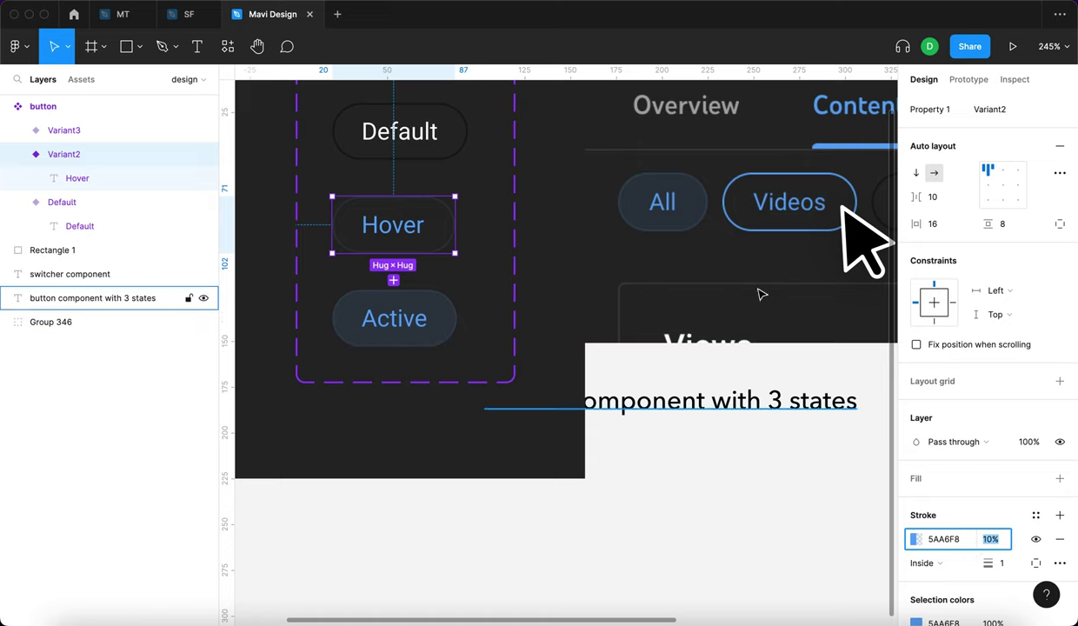
key(shift+Up)
key(shift+Up)
key(shift+Up)
key(shift+Up)
key(shift+Up)
key(shift+Up)
key(shift+Up)
key(shift+Up)
key(shift+Up)
key(shift+Up)
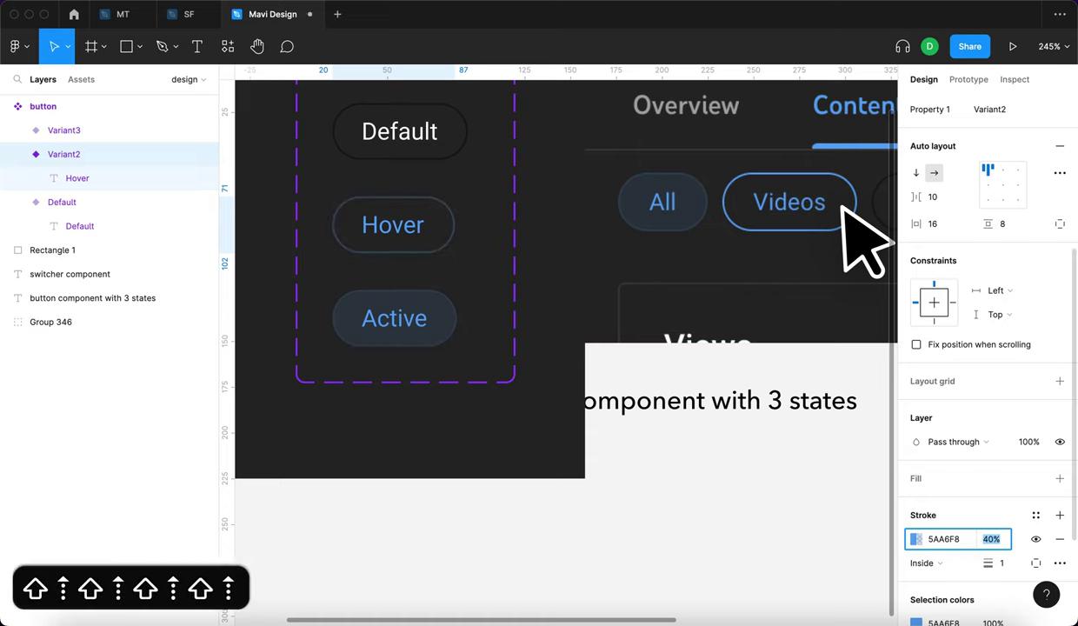
key(Return)
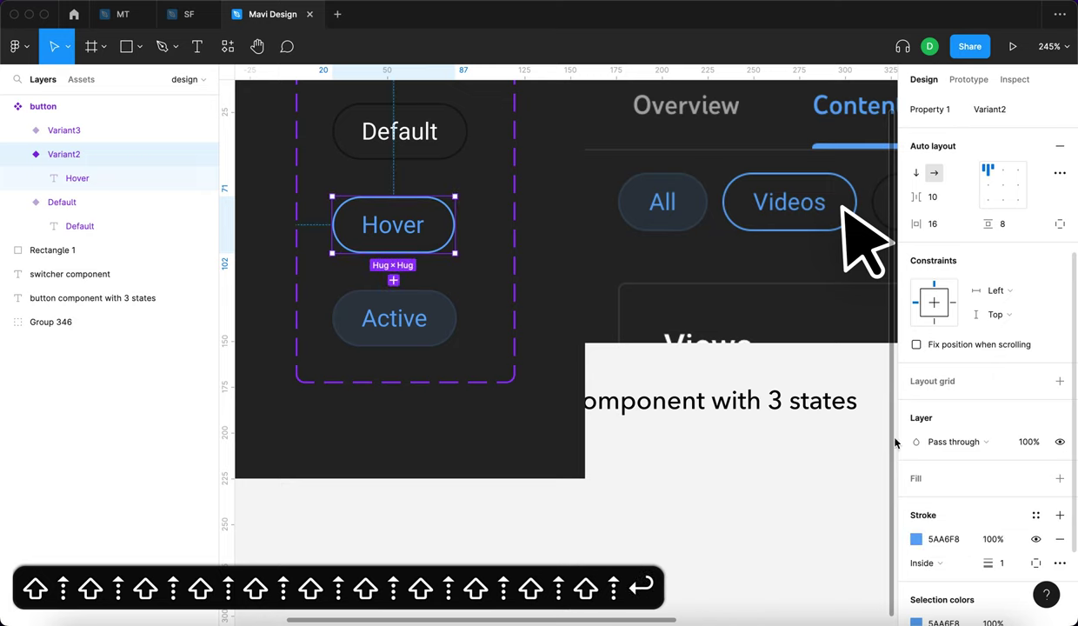
click(626, 435)
- Rename the button component set's variant property to "state"
scroll(360, 261, down, 5)
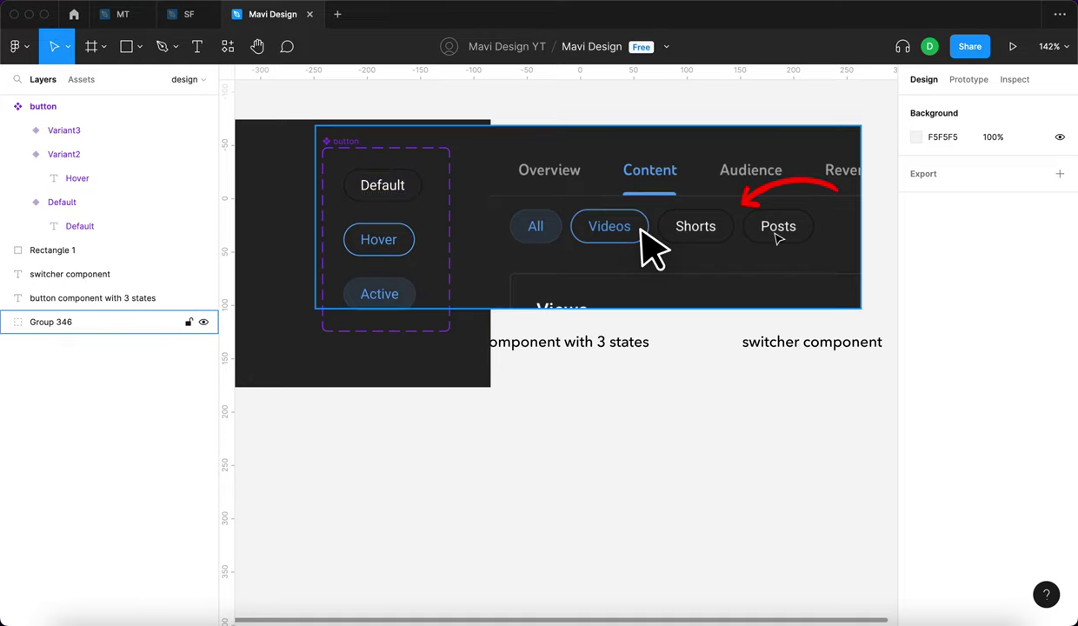
click(409, 162)
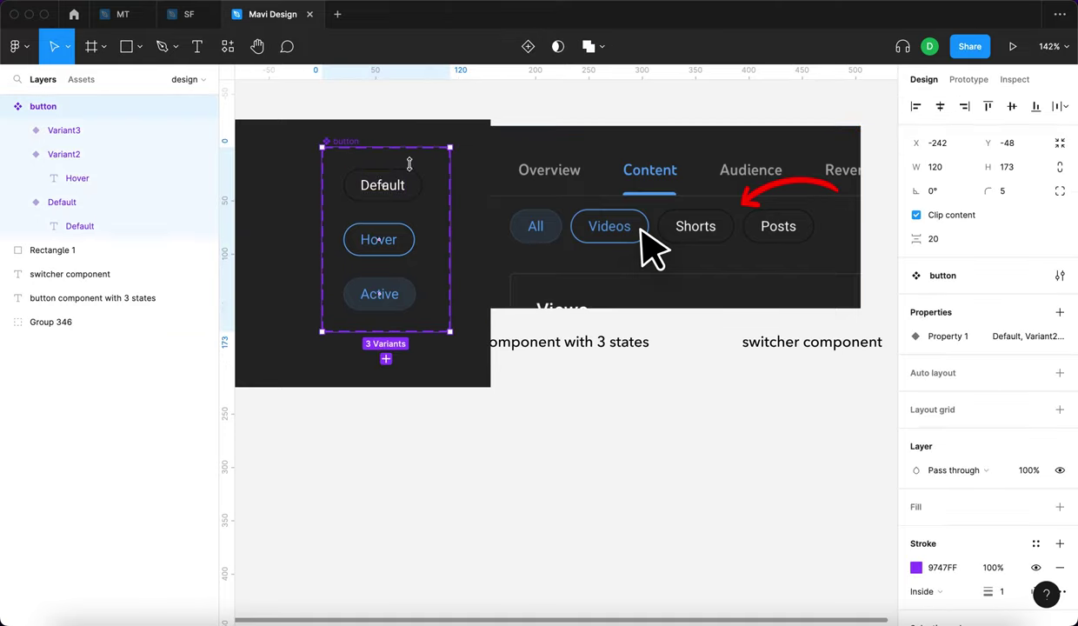
click(1035, 337)
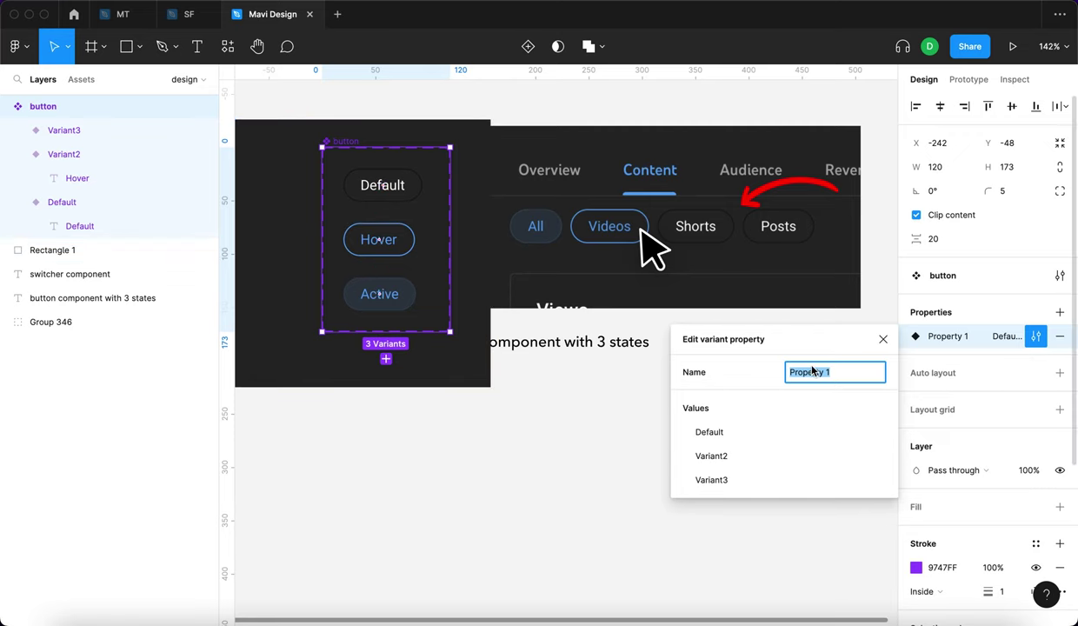
text(sa)
key(BackSpace)
text(tate)
key(Return)
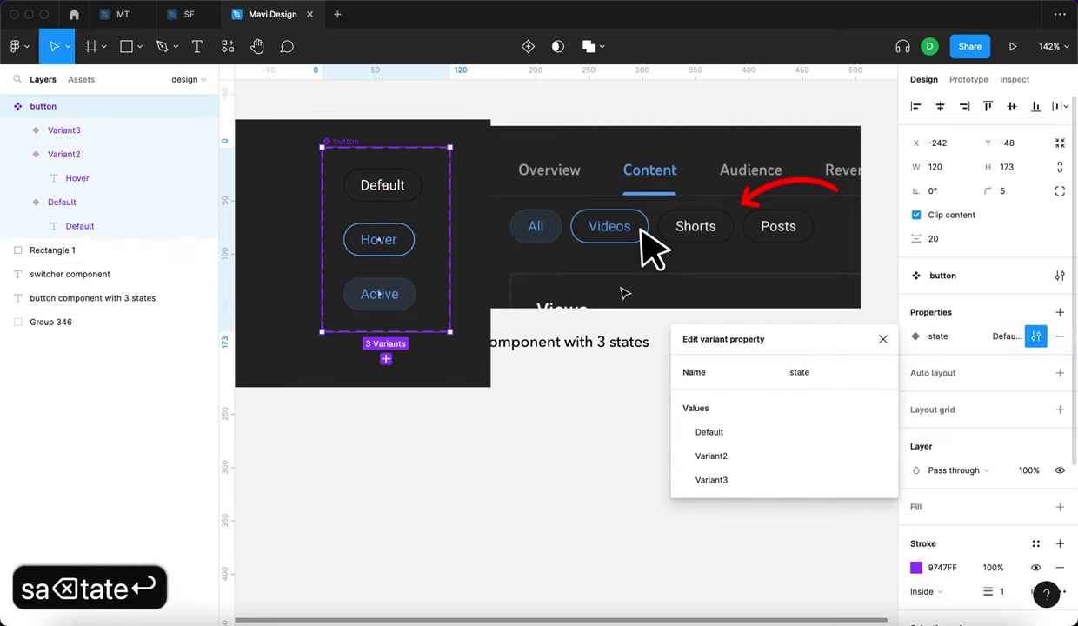
click(1037, 338)
click(1037, 338)
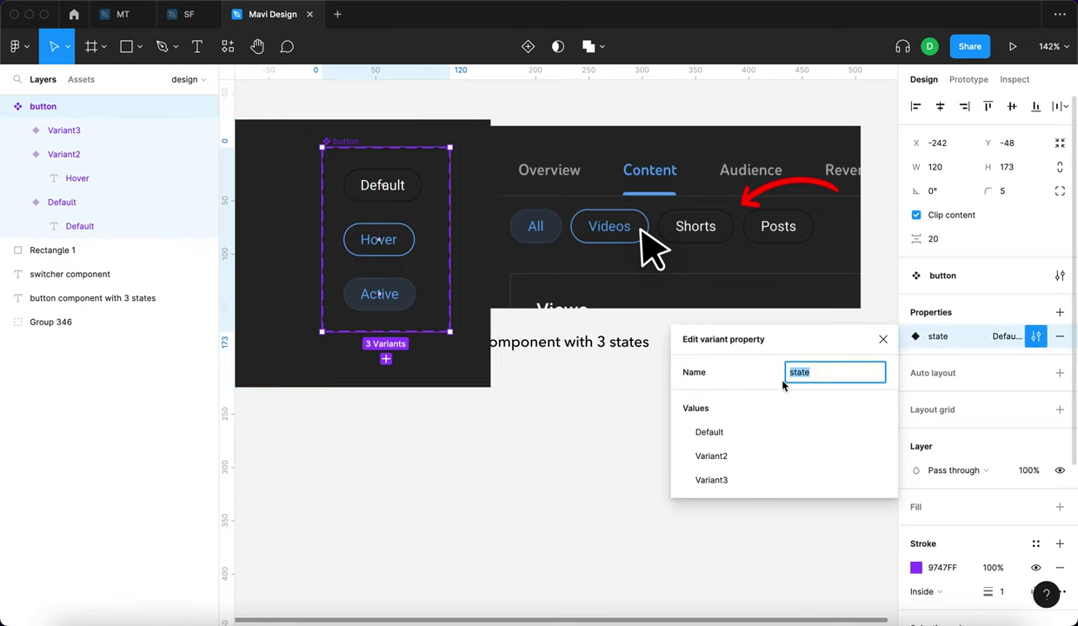
click(884, 340)
key(Return)
- Set the state value of the second button variant to "hover" and of the third to "active"
click(405, 243)
text(hover)
key(Return)
click(404, 303)
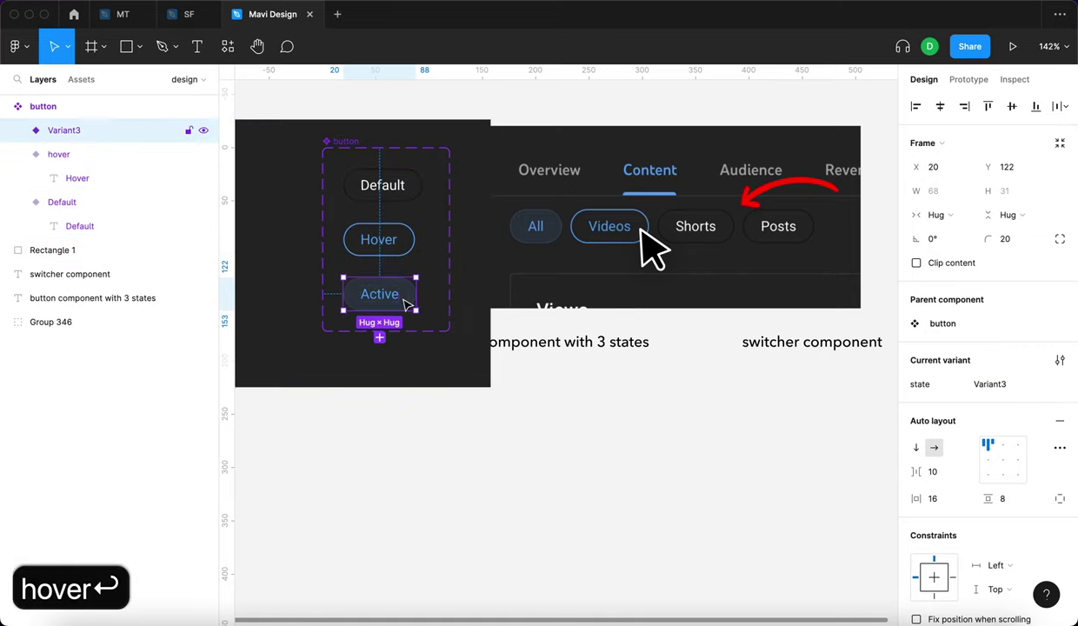
click(1019, 380)
text(active)
key(Return)
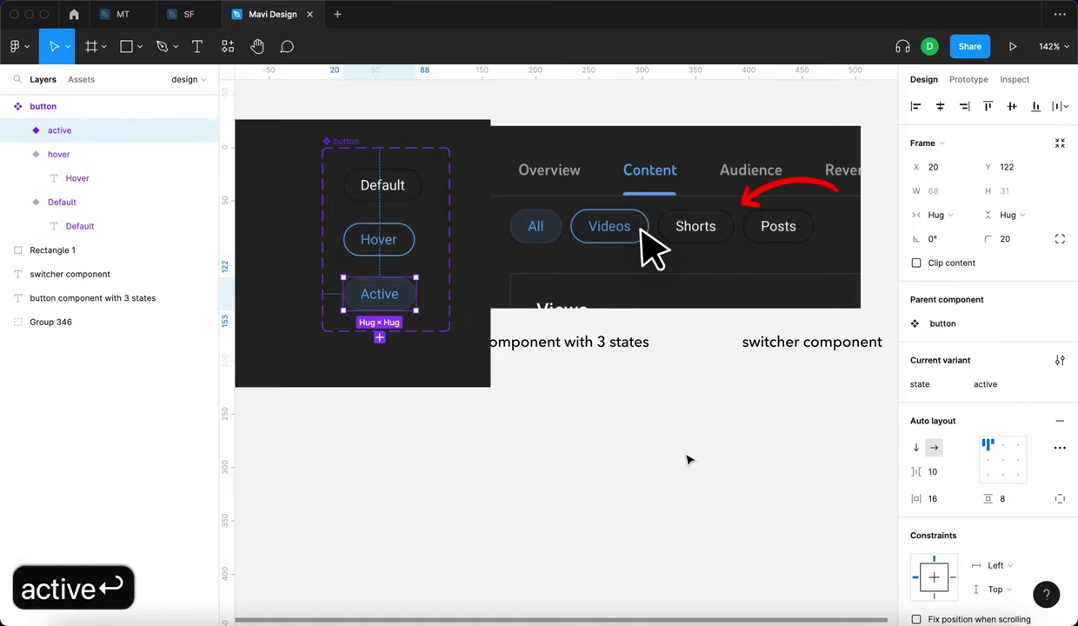
click(686, 457)
double_click(399, 185)
click(571, 469)
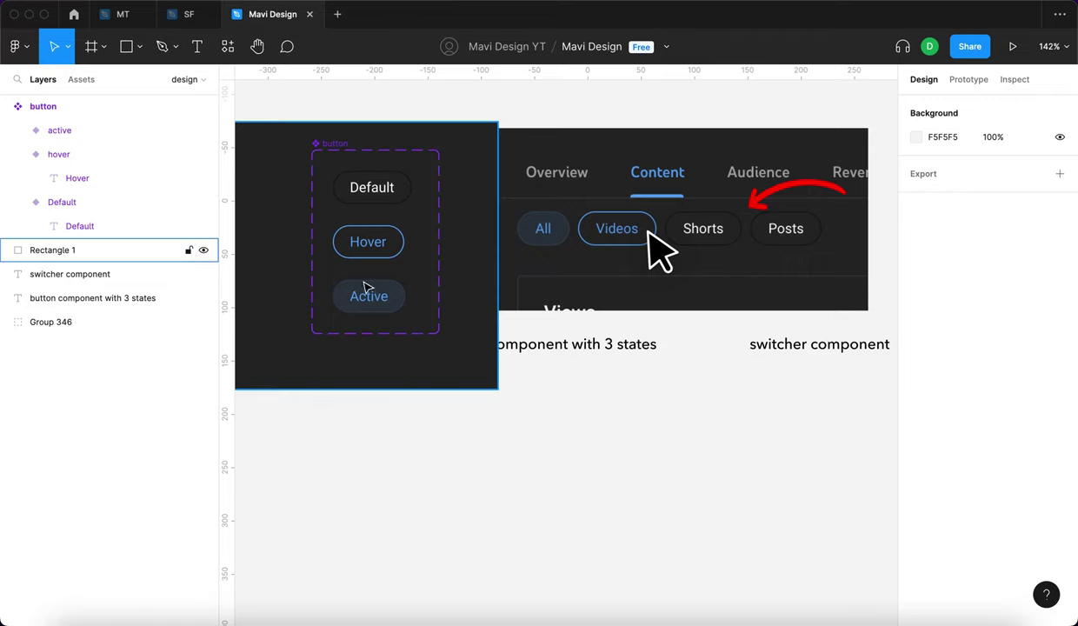
scroll(403, 296, down, 2)
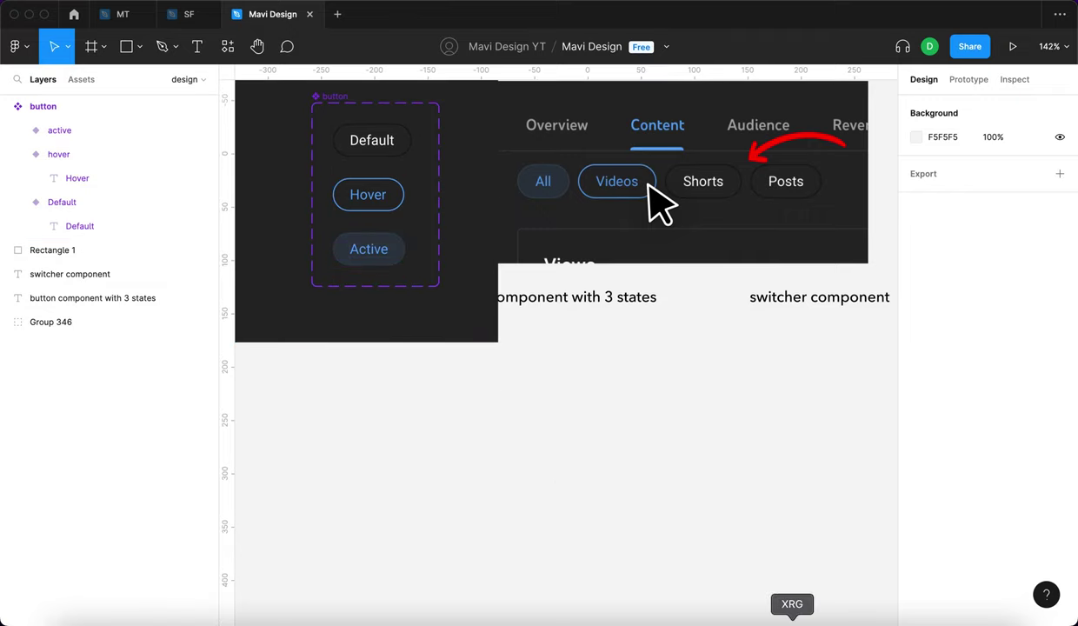
scroll(315, 183, up, 2)
click(323, 175)
click(357, 311)
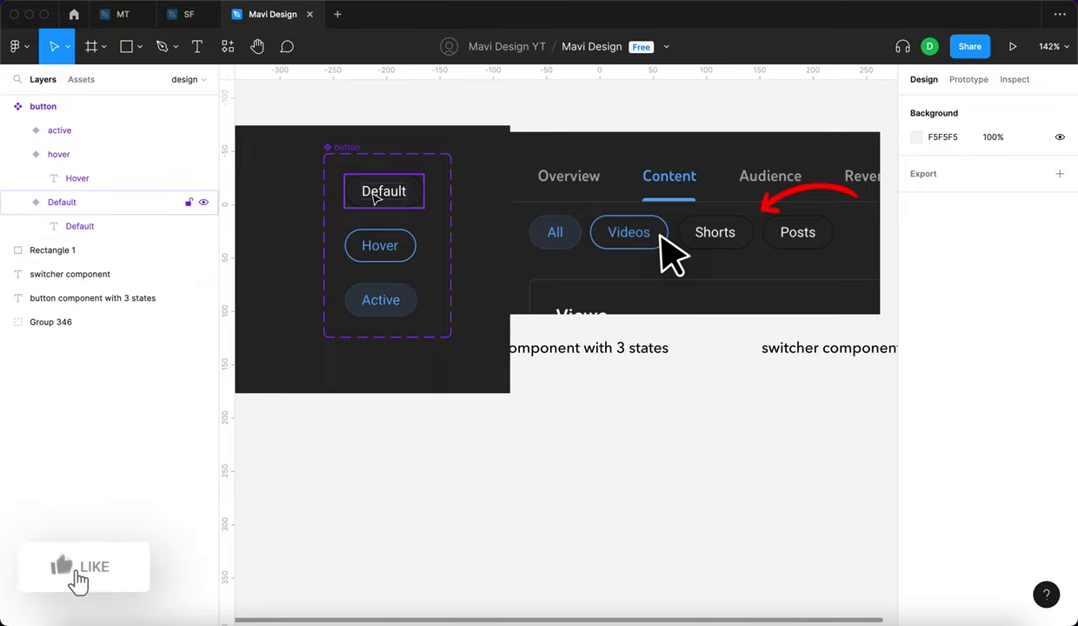
- Create a text property named "button text" with the value "Button" for the text layers of all three button variants
scroll(376, 199, up, 5)
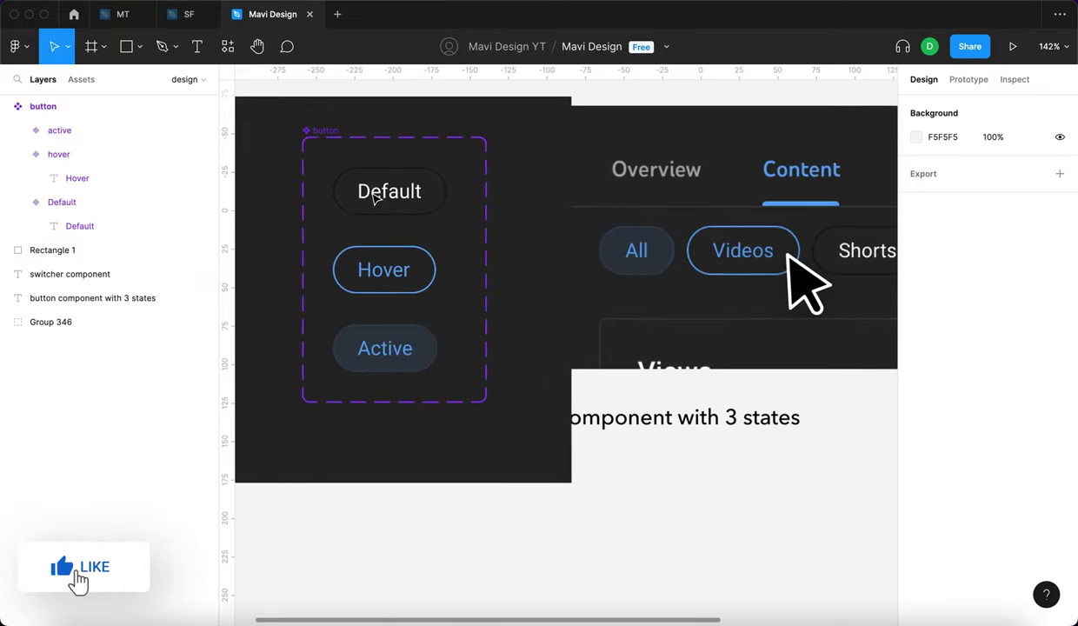
double_click(435, 204)
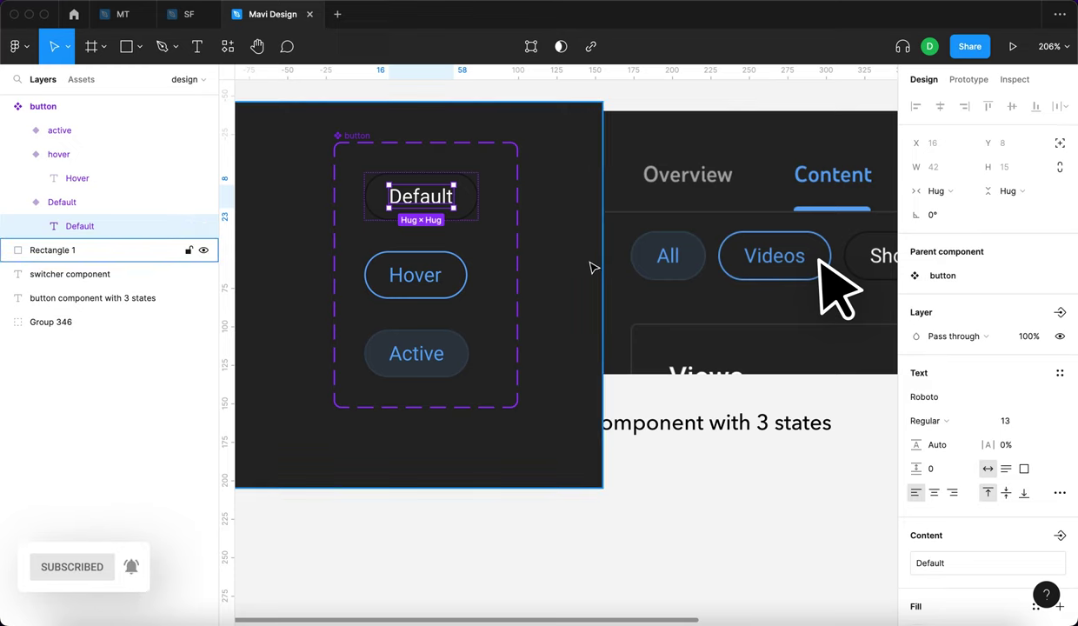
shift+click(418, 284)
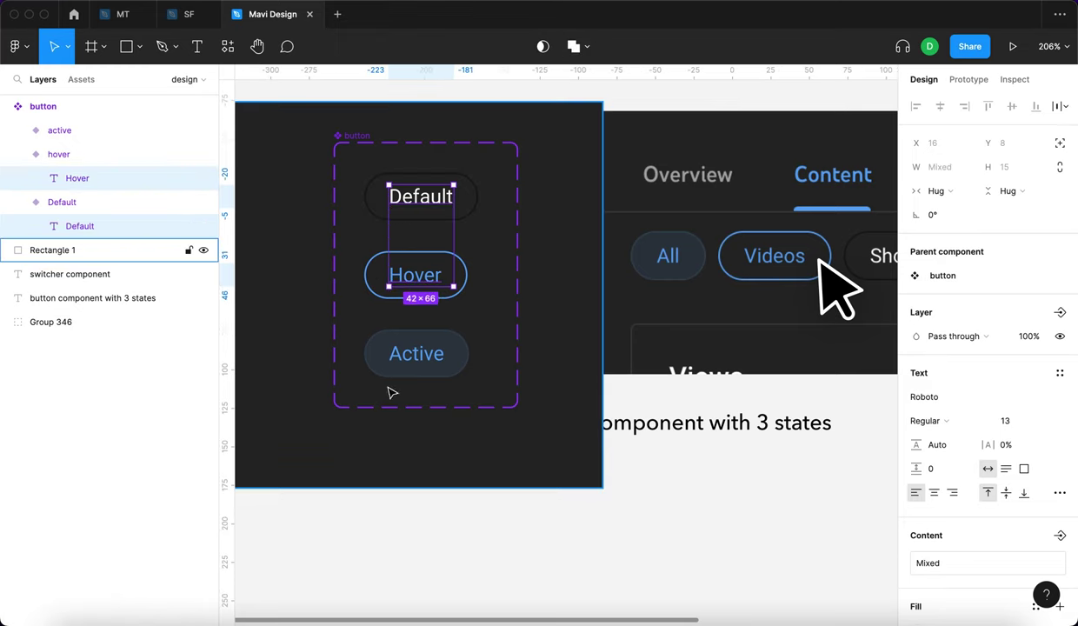
shift+click(416, 355)
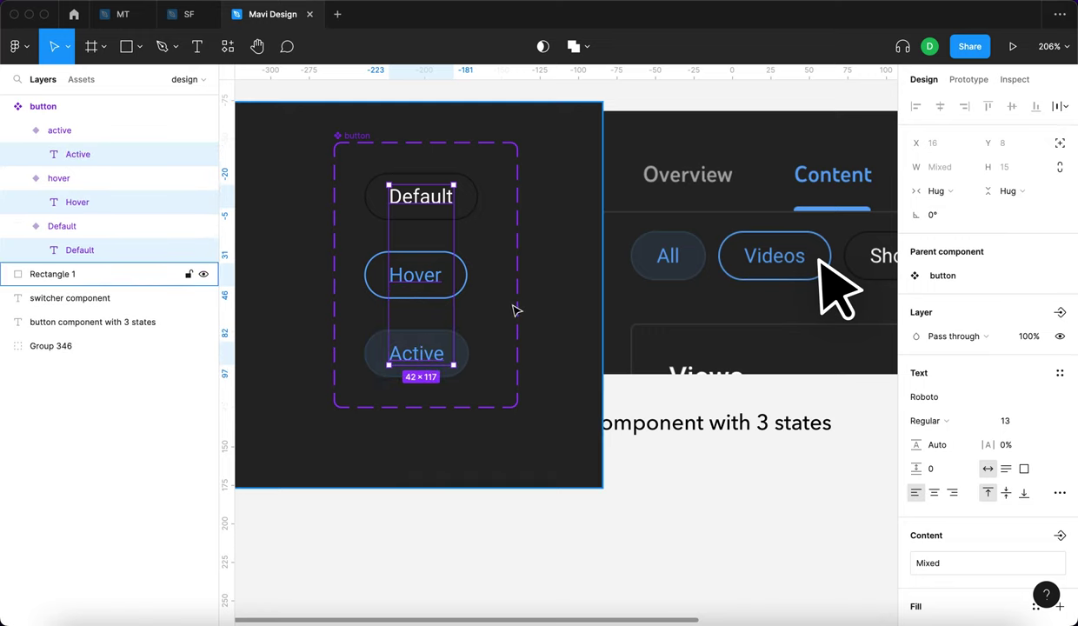
scroll(756, 352, down, 1)
scroll(1035, 445, down, 2)
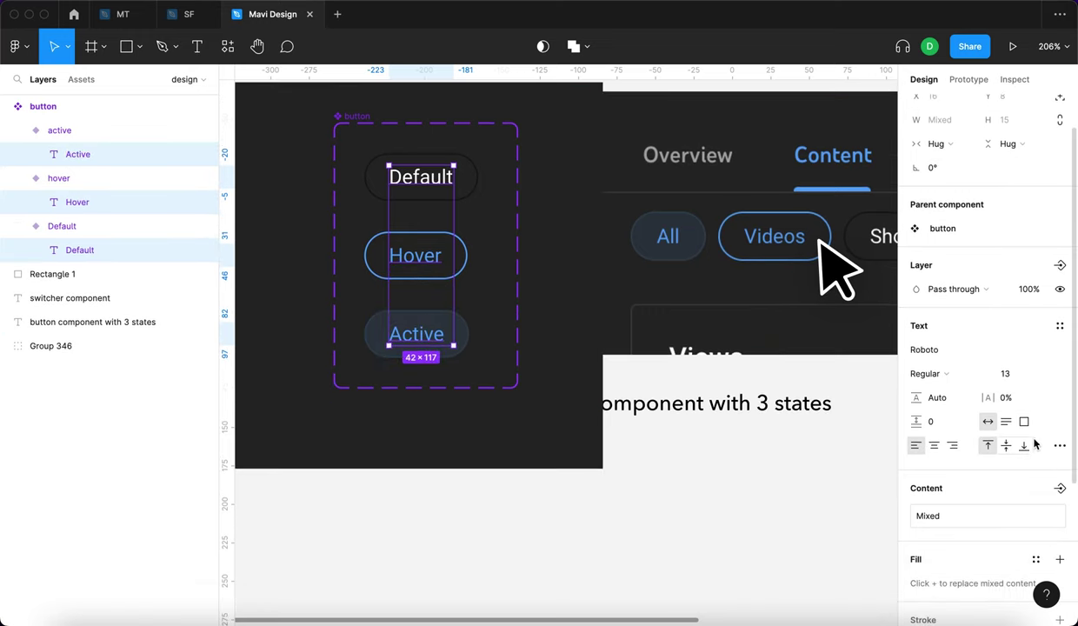
click(1061, 490)
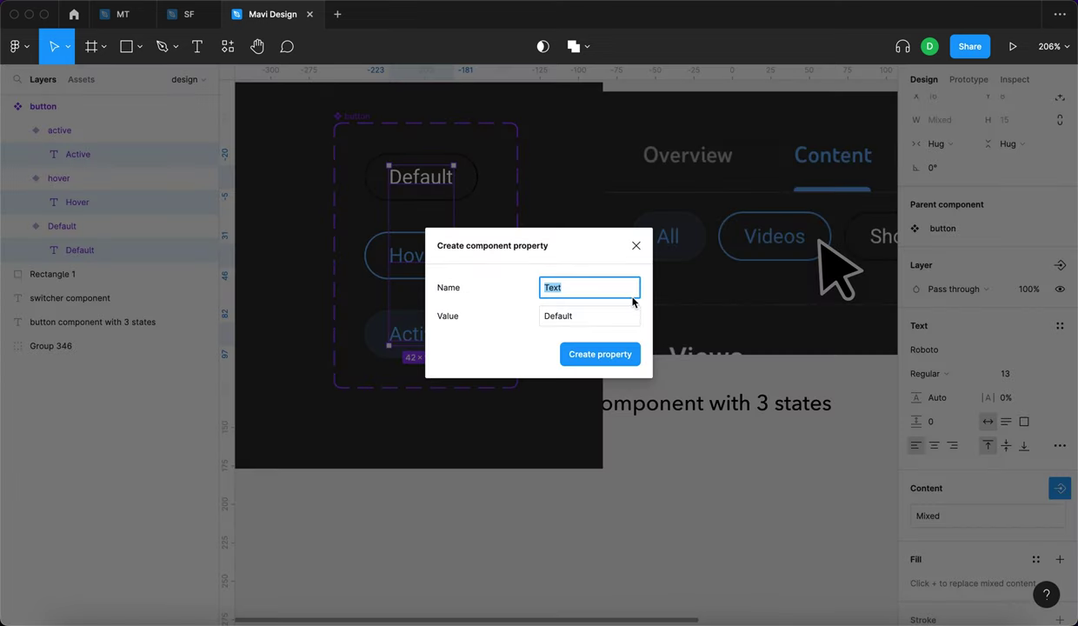
text(button text)
key(Tab)
text(Bu)
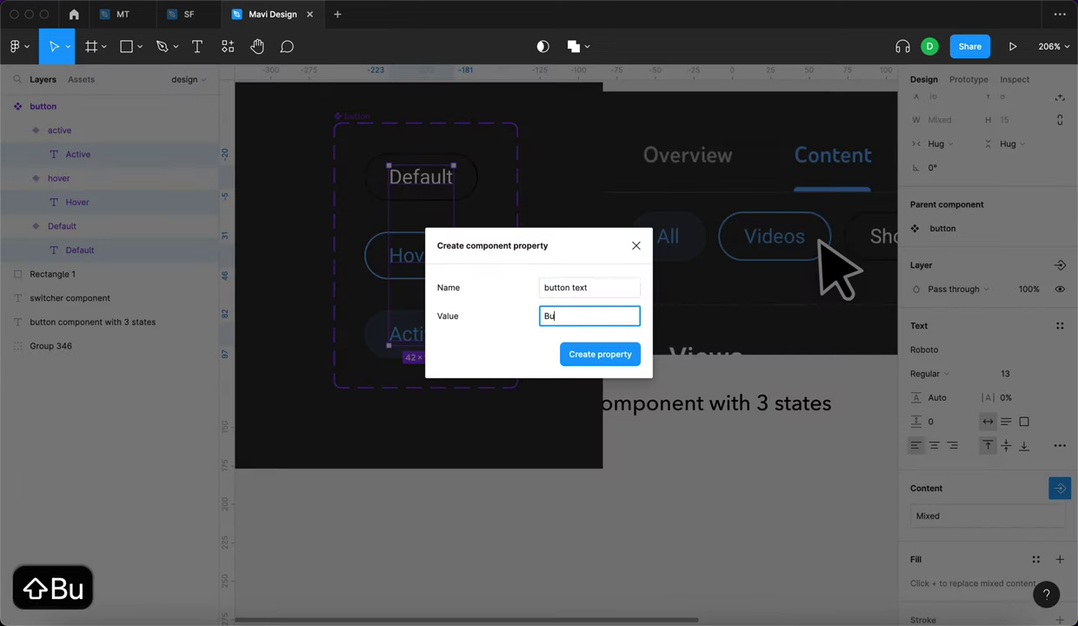
click(602, 356)
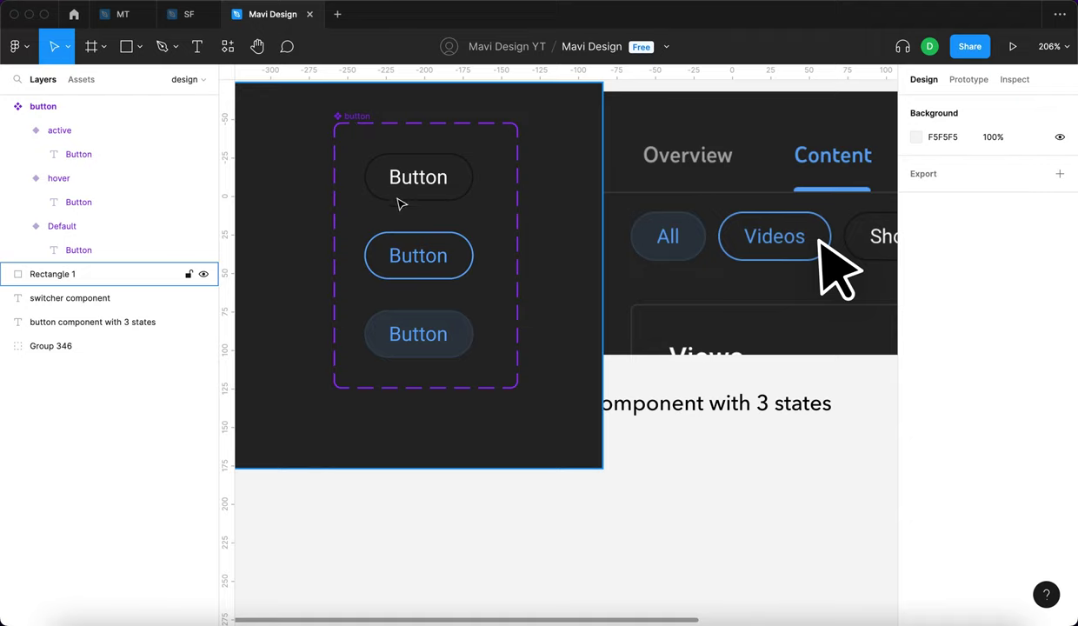
- Place a test copy of the active button variant on the empty canvas and set its button text to "change text"
scroll(480, 505, down, 3)
click(435, 378)
scroll(446, 363, down, 2)
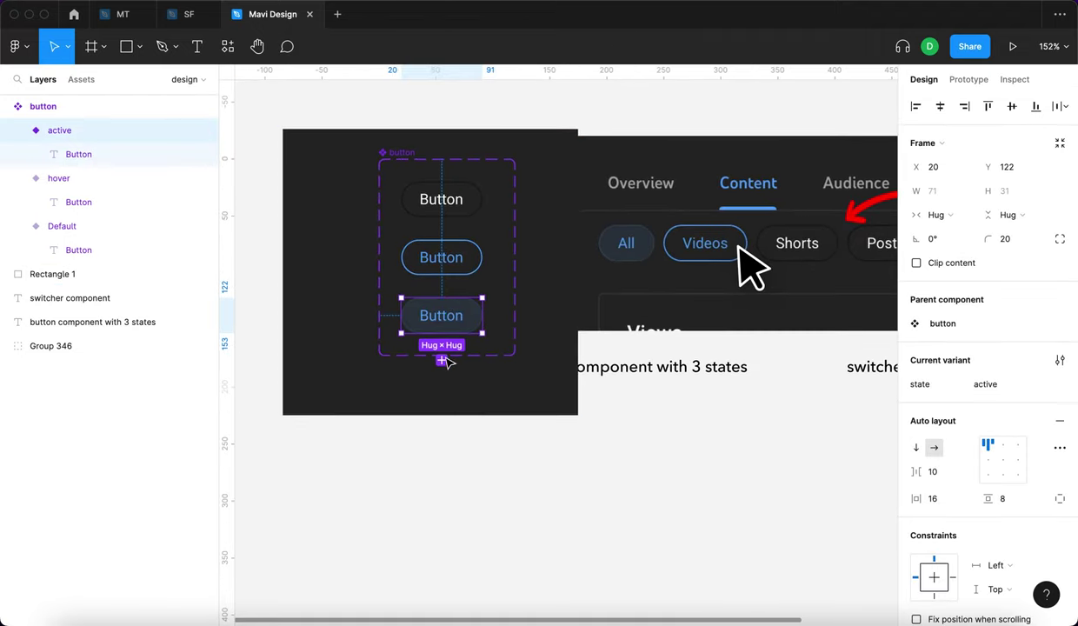
drag(536, 385, 690, 481)
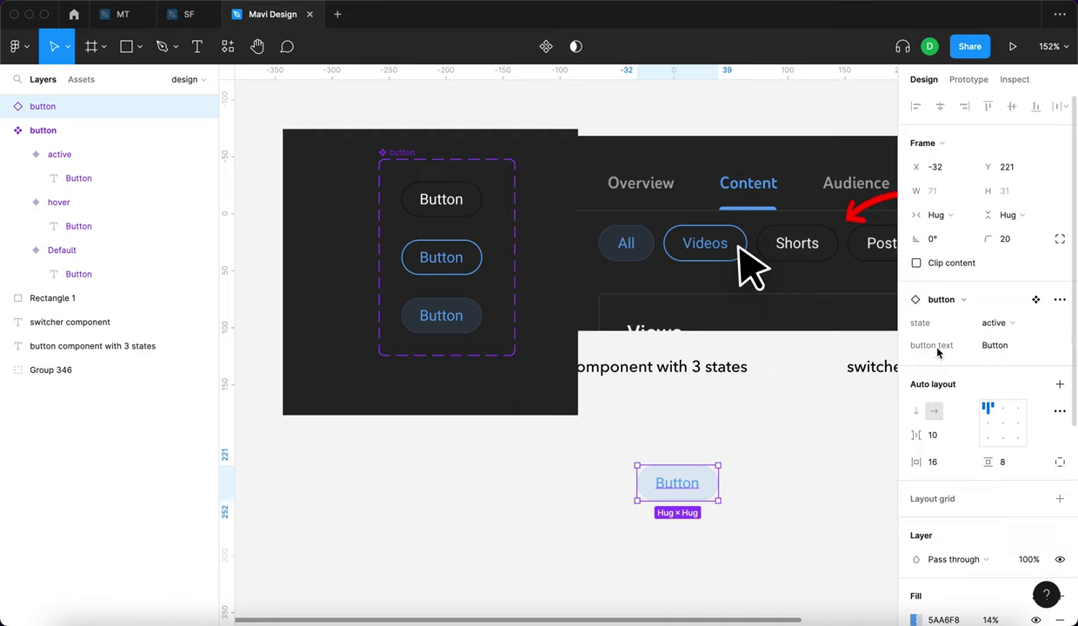
text(change text)
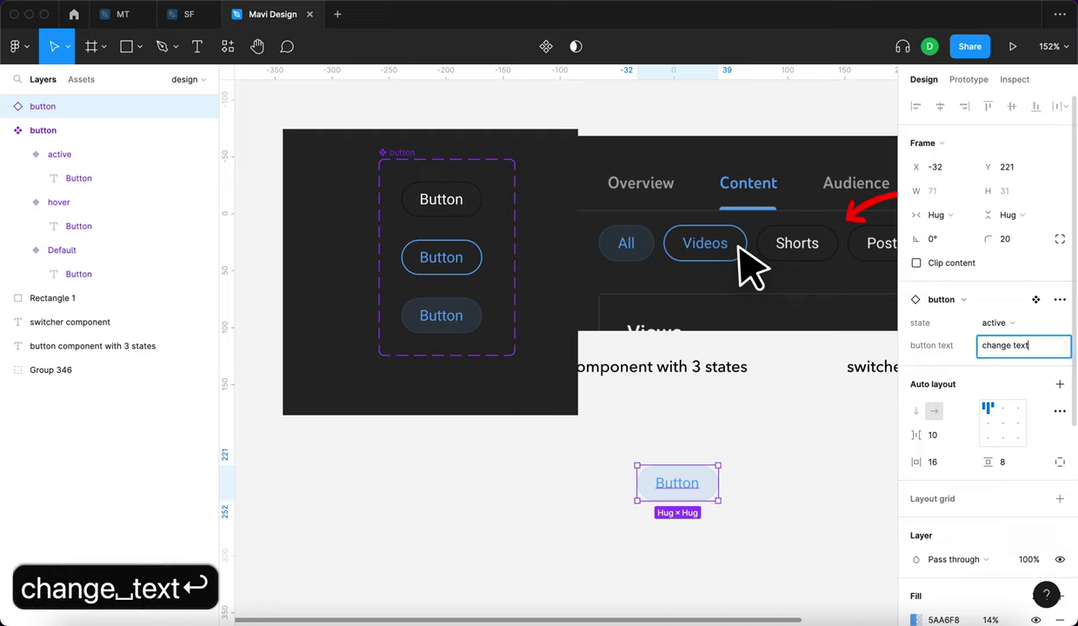
click(703, 462)
click(707, 468)
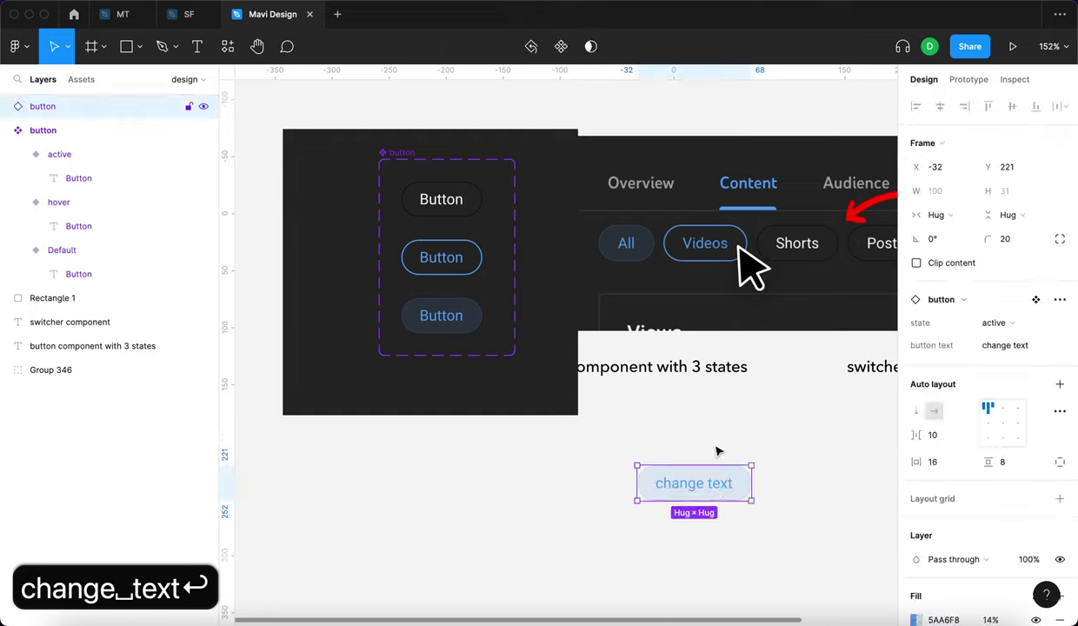
- Undo the test button's text change and delete that button instance
key(super+z)
click(731, 470)
key(BackSpace)
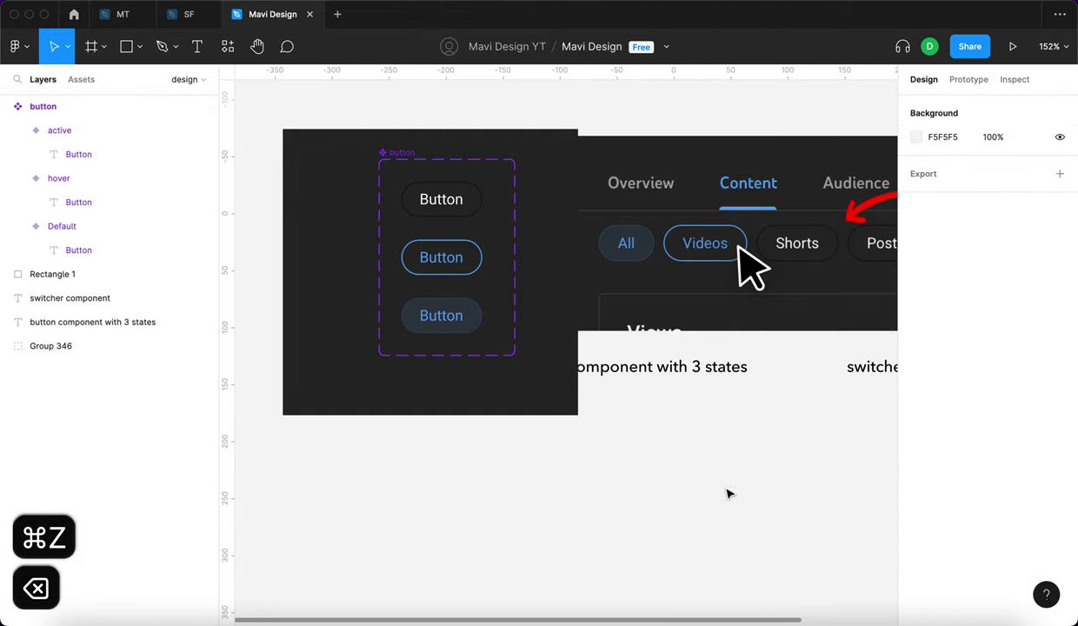
- Add a prototype interaction from the Default button variant to the hover variant with the While hovering trigger
scroll(325, 258, right, 3)
scroll(322, 257, up, 1)
scroll(321, 256, right, 2)
scroll(322, 257, up, 1)
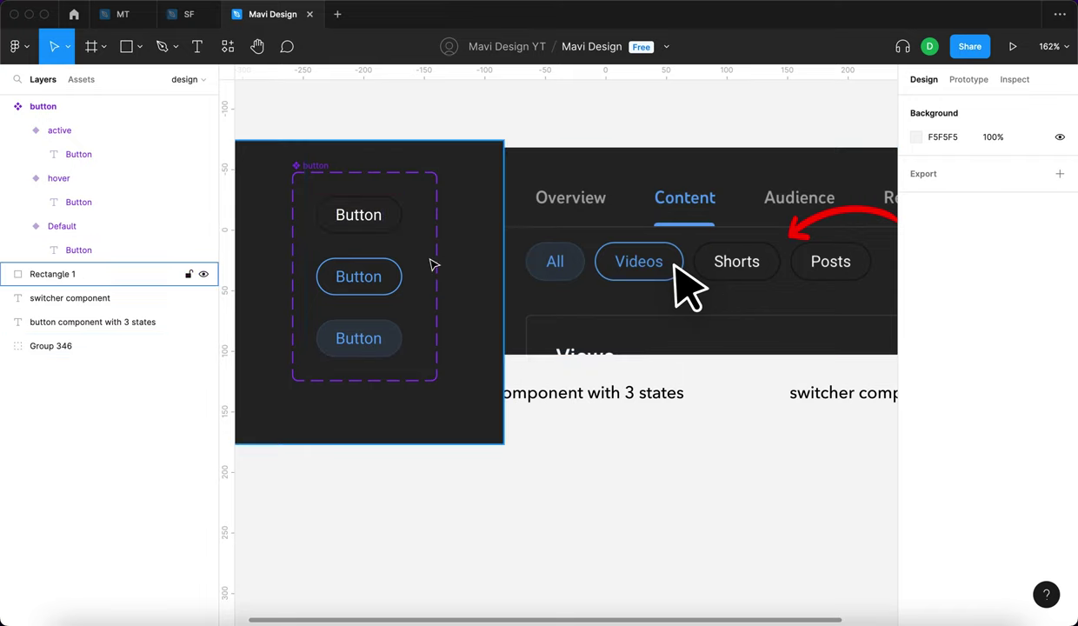
click(391, 225)
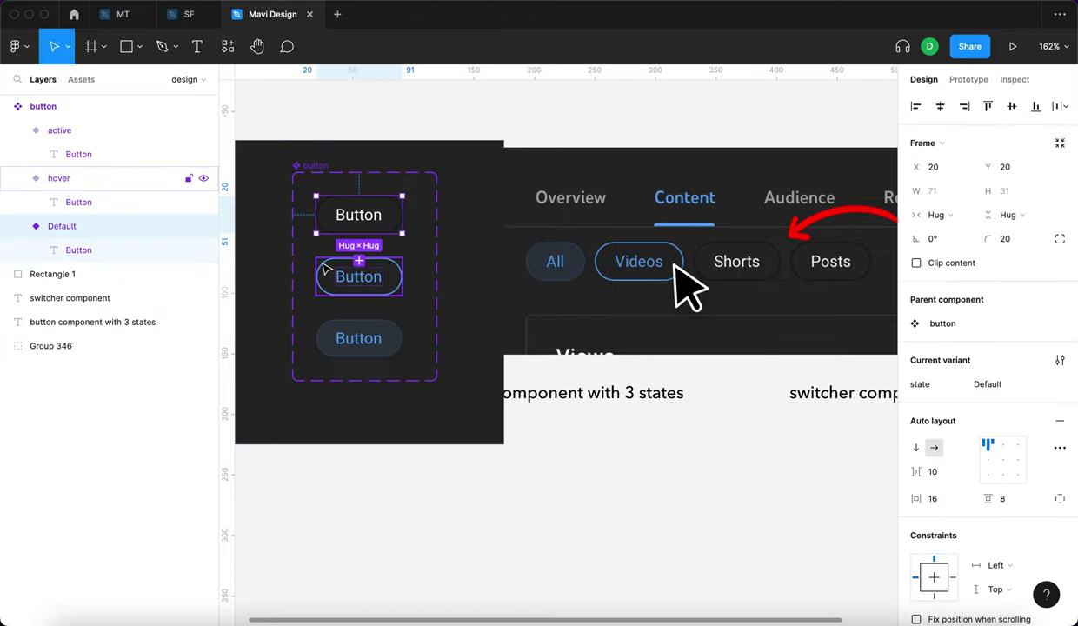
click(968, 78)
scroll(313, 212, up, 5)
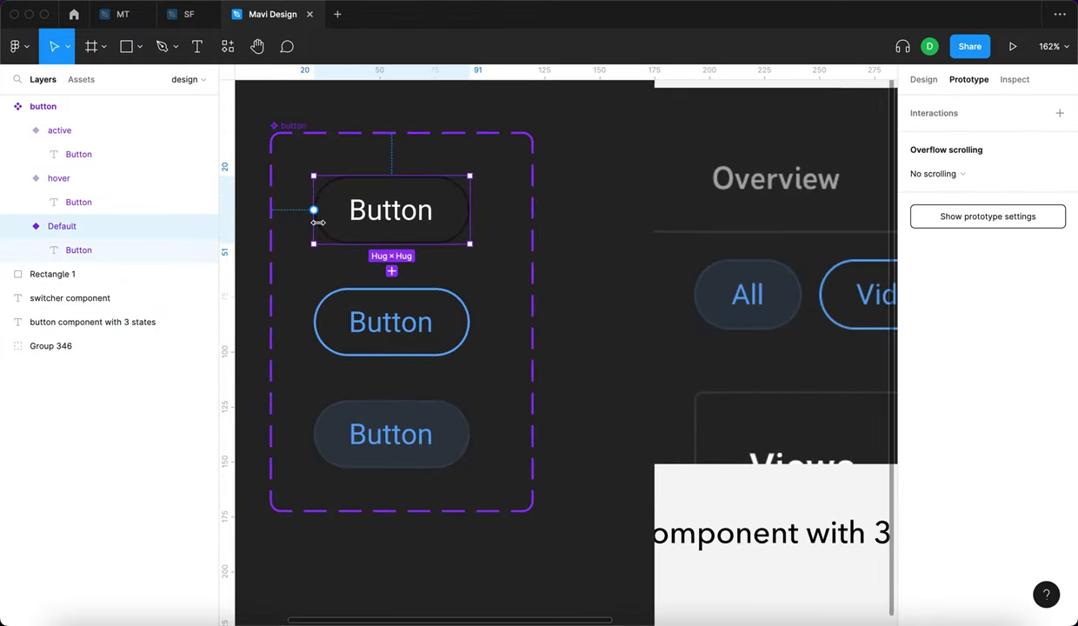
drag(456, 235, 468, 269)
drag(589, 298, 600, 300)
click(781, 174)
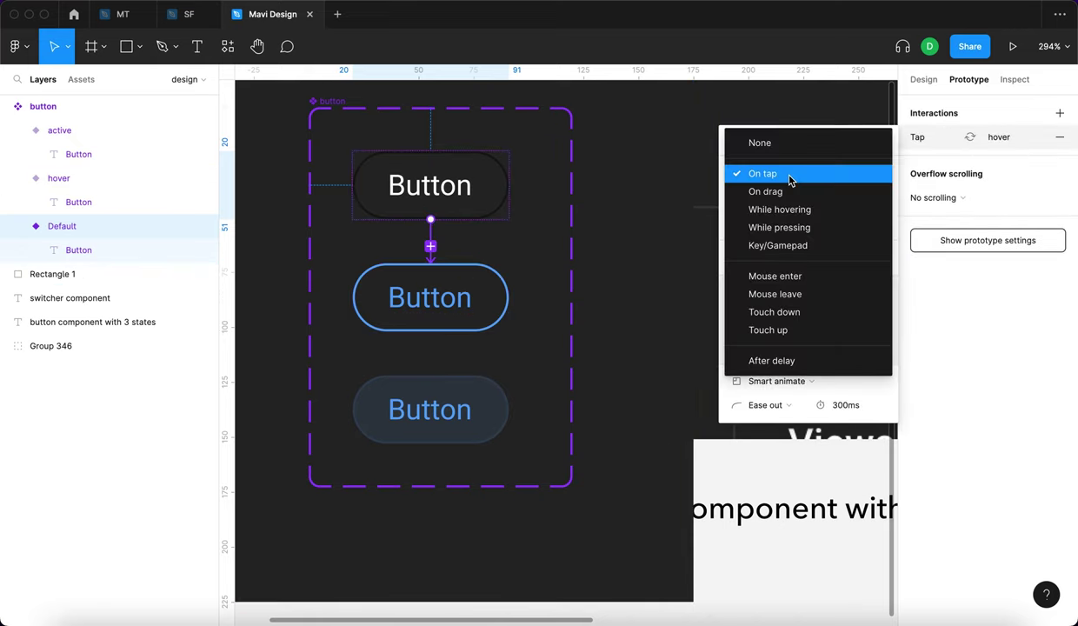
click(802, 210)
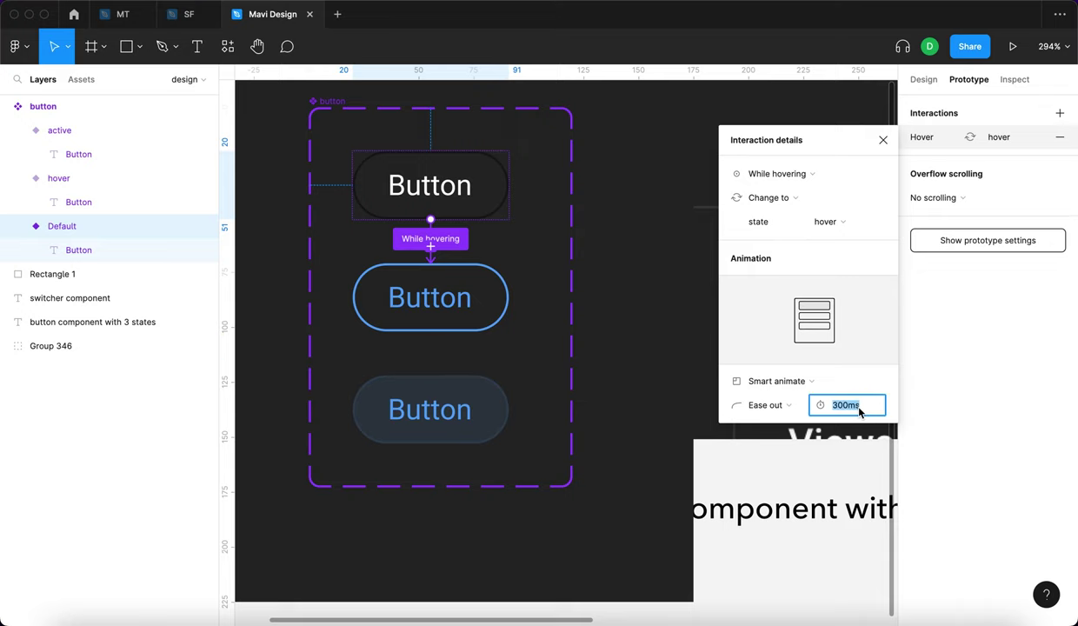
- Set the hover interaction's Smart animate duration to 70 ms and close its details
text(70)
key(Return)
key(Escape)
key(shift+0)
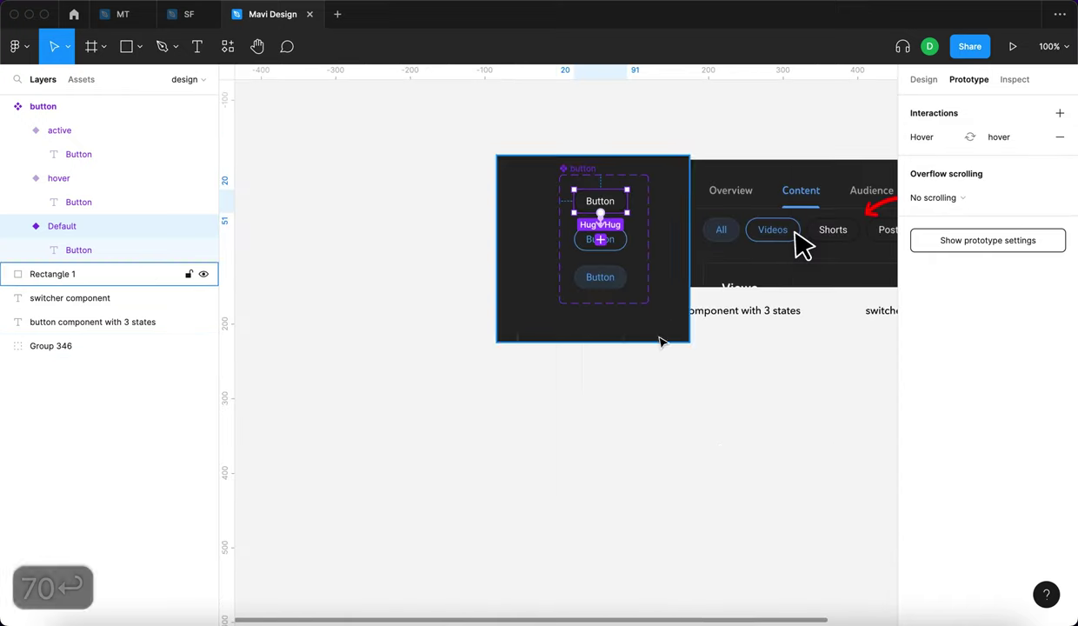
click(765, 386)
drag(765, 385, 619, 375)
click(477, 151)
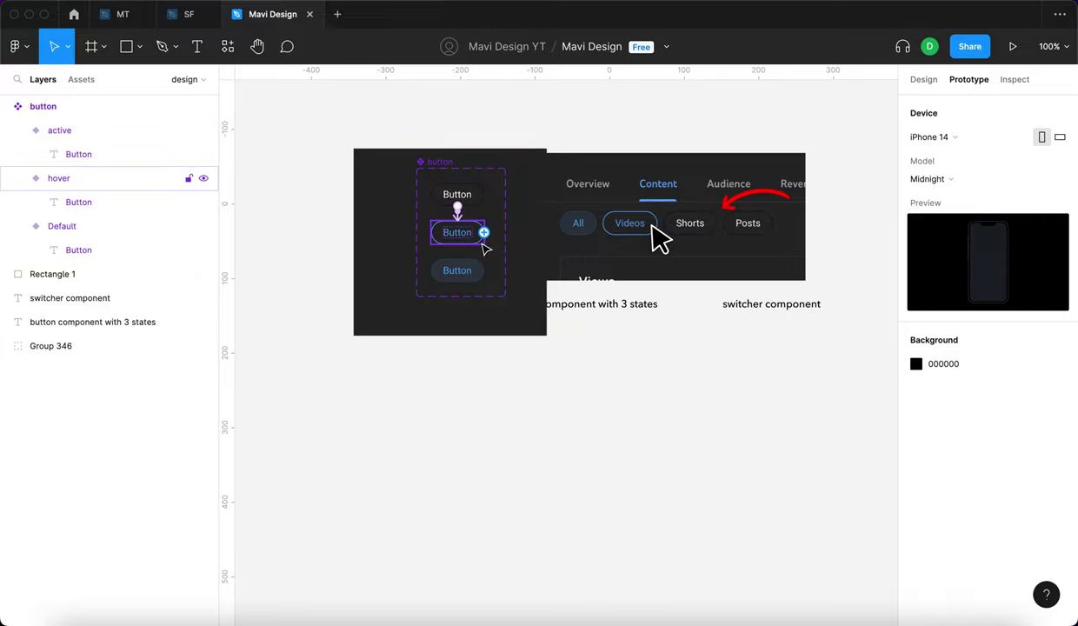
scroll(433, 204, up, 1)
scroll(432, 203, up, 3)
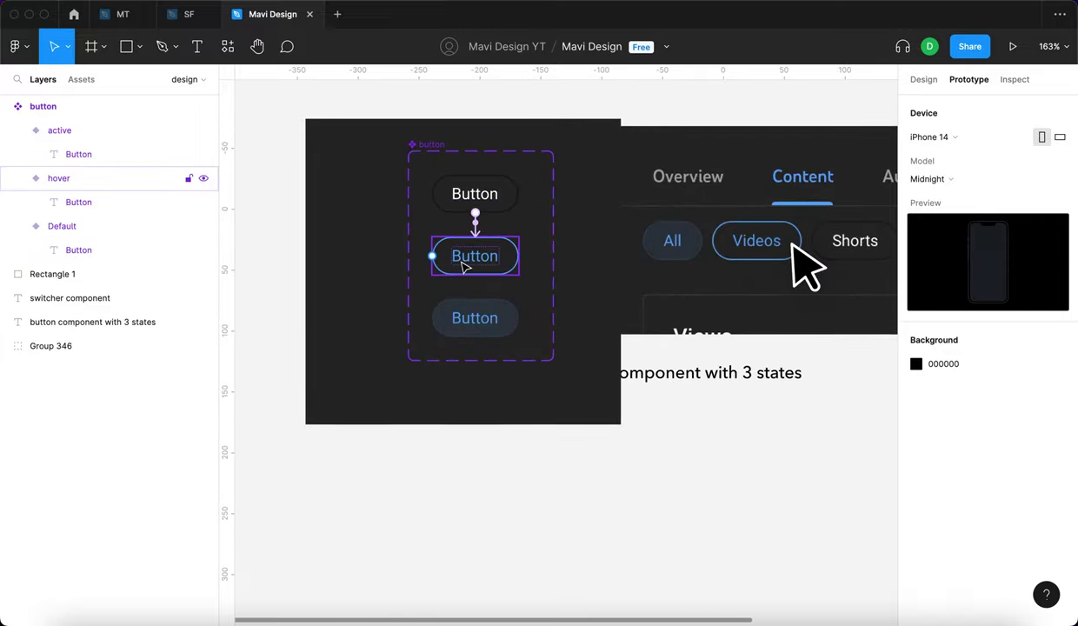
scroll(724, 470, down, 2)
scroll(531, 376, down, 3)
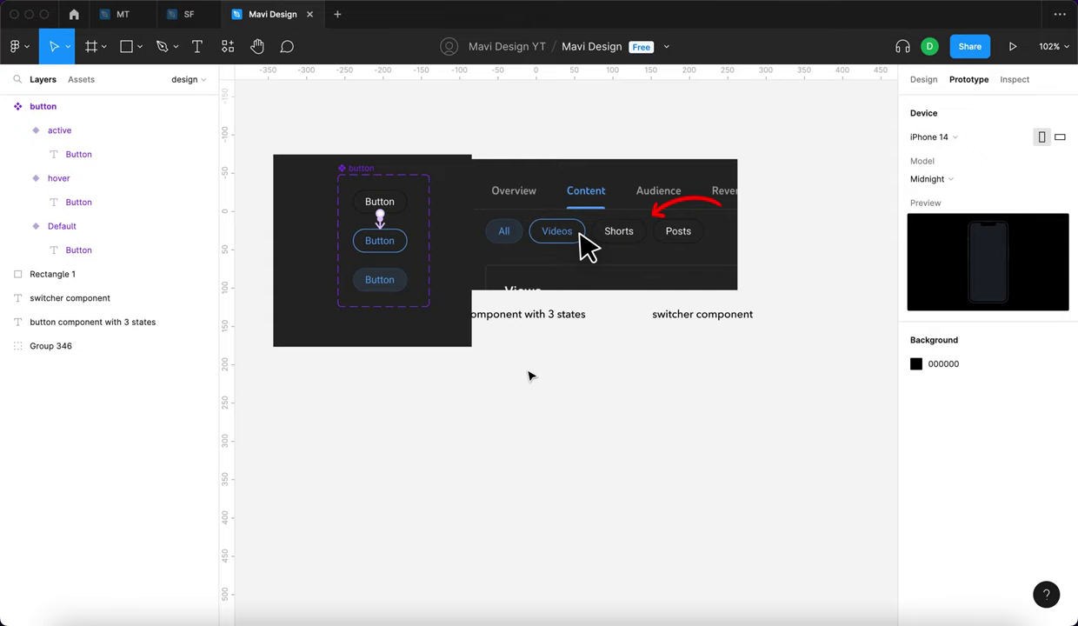
- Place an instance of the local button component on the empty canvas below the reference image
click(75, 80)
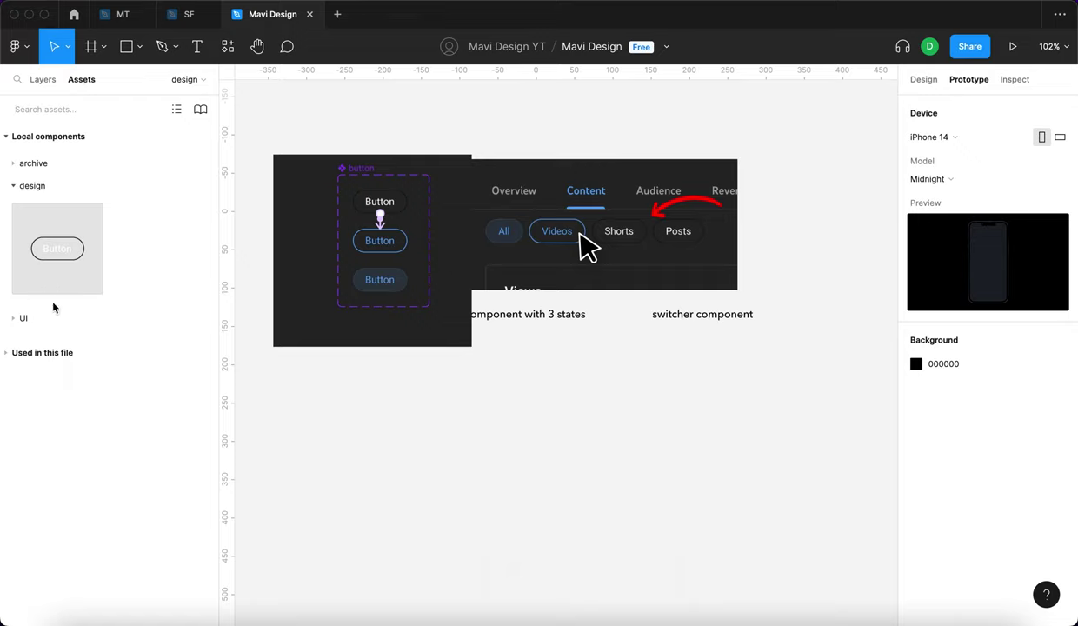
drag(56, 267, 593, 404)
click(777, 469)
scroll(681, 429, up, 5)
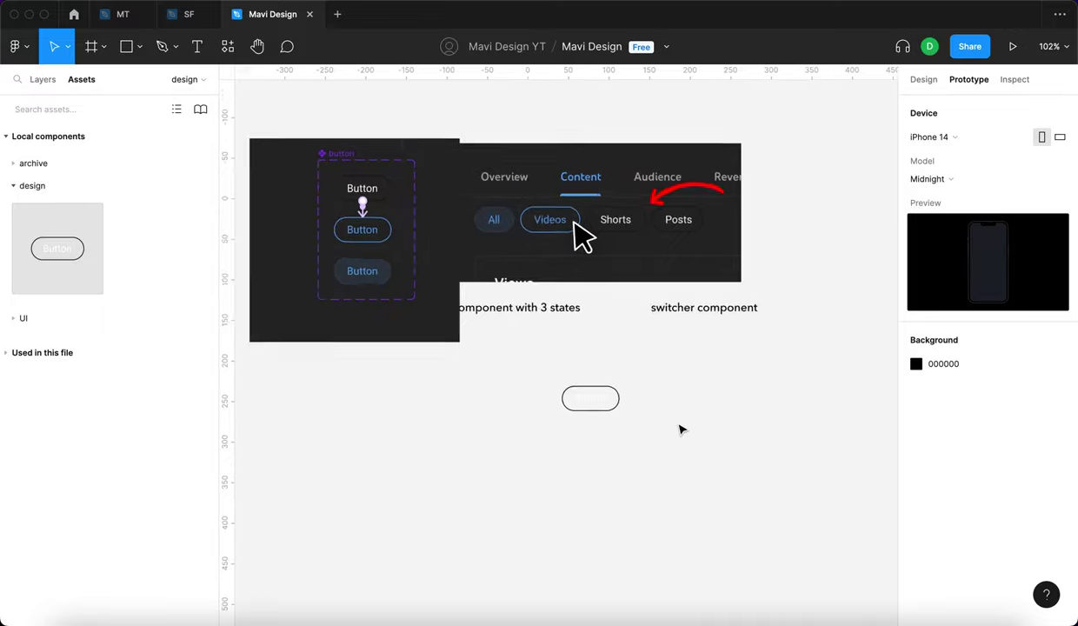
- Add a dark background rectangle of about 512 × 317 around the new button instance and send it to the back
click(450, 337)
scroll(329, 295, up, 1)
scroll(329, 295, down, 6)
drag(325, 313, 616, 457)
key(alt+super+bracketleft)
scroll(396, 342, up, 5)
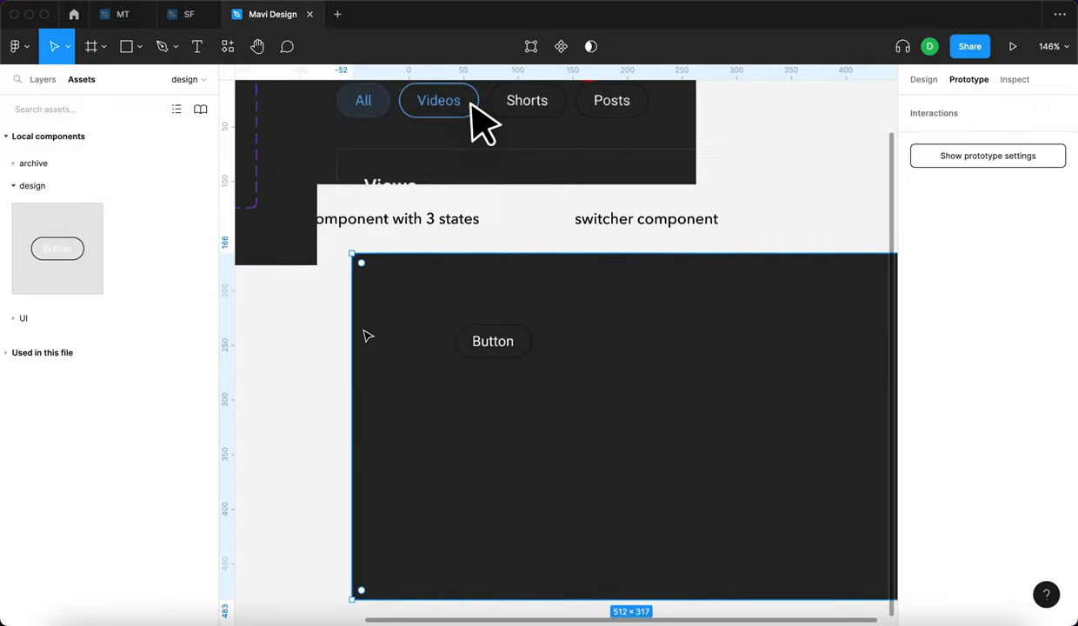
- Duplicate the button instance into a horizontal row of four buttons spaced 15 px apart on the dark rectangle
click(418, 334)
scroll(617, 337, up, 2)
drag(496, 361, 600, 351)
scroll(600, 347, down, 3)
key(super+d)
key(super+d)
key(Escape)
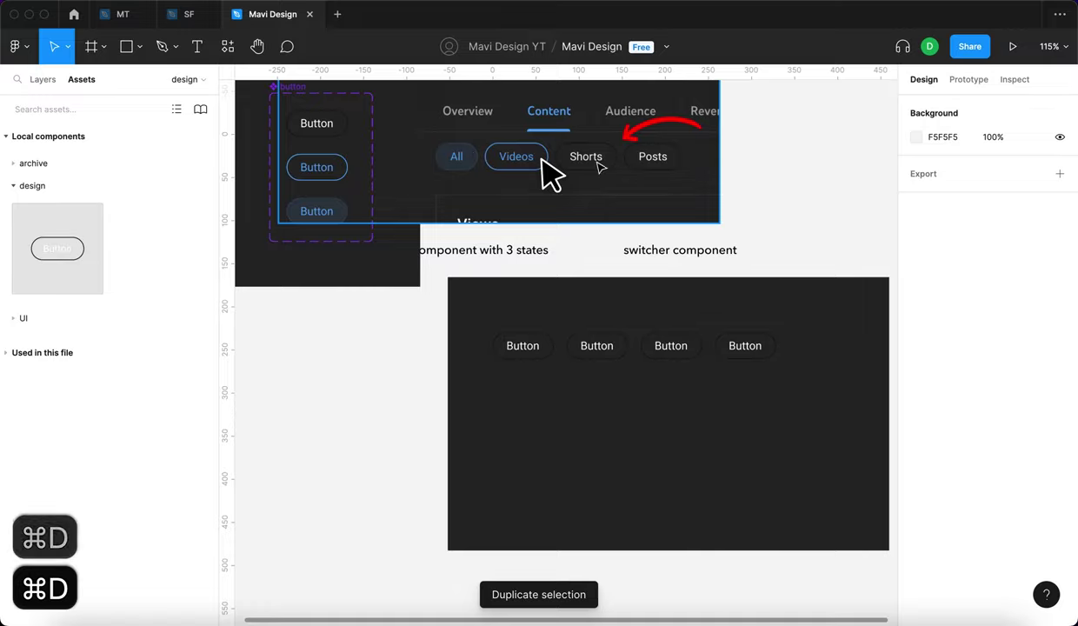
- Draw a measuring rectangle of about 8 × 4 px across the gap between the reference All and Videos chips
scroll(453, 155, up, 3)
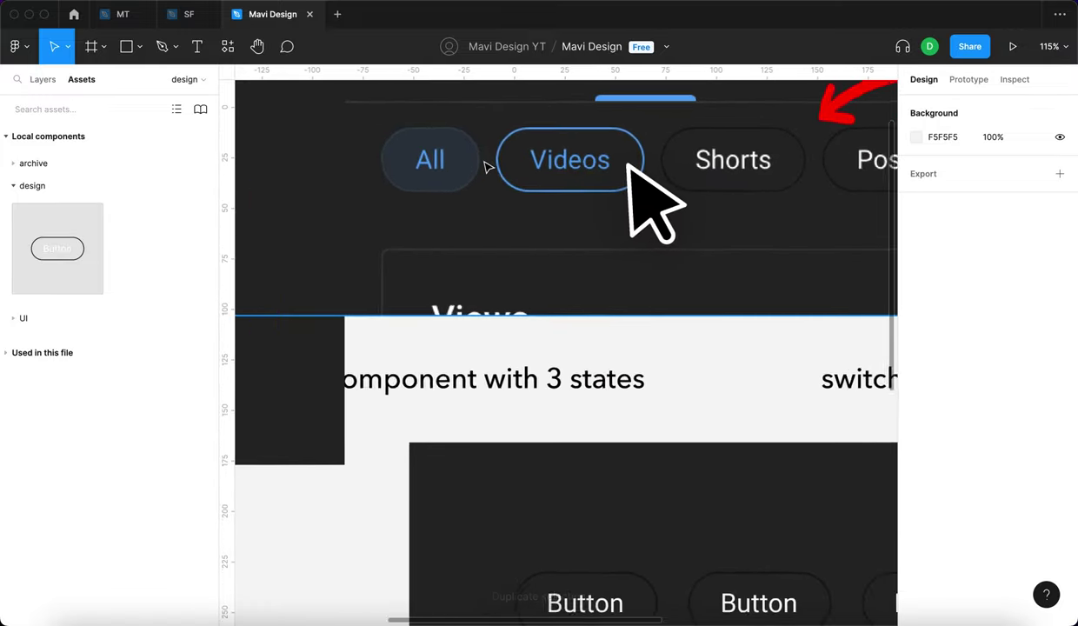
scroll(484, 163, up, 10)
key(r)
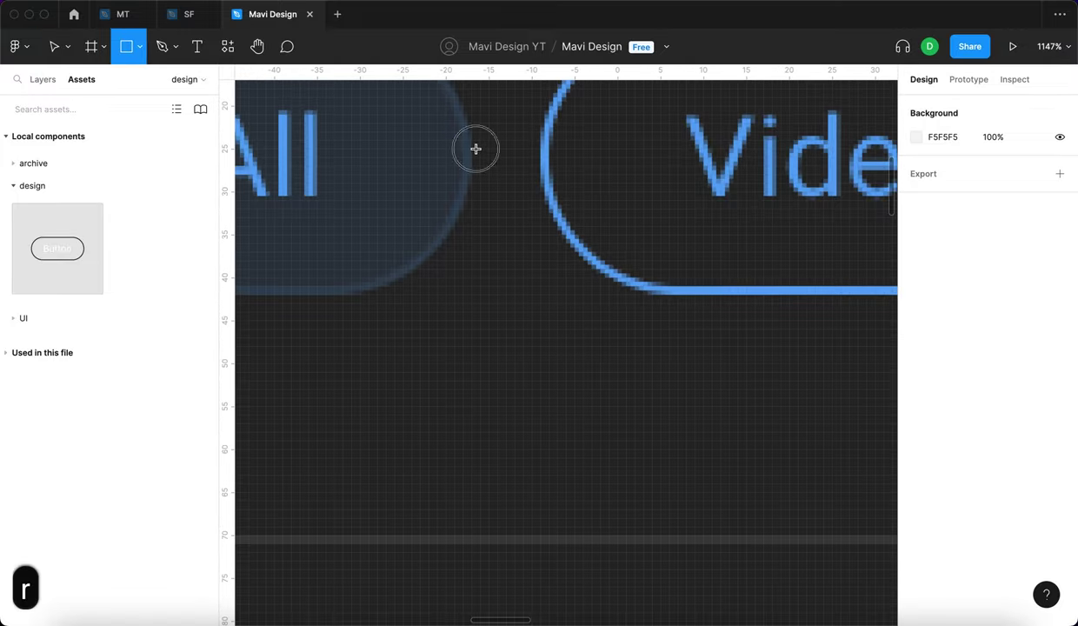
drag(476, 149, 541, 181)
scroll(508, 205, down, 10)
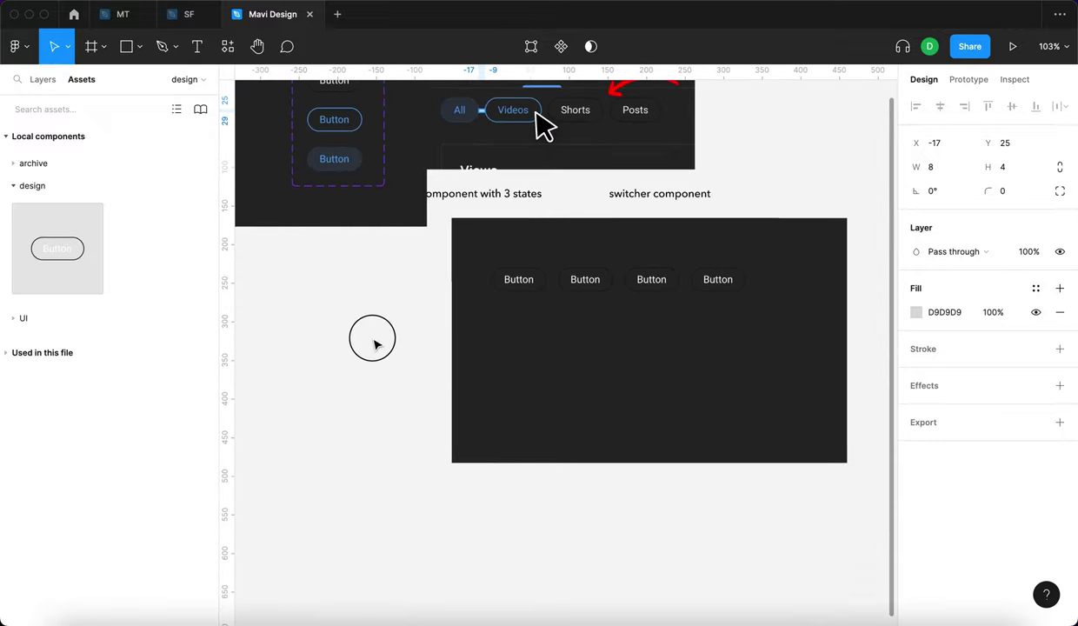
- Wrap the four button instances in a horizontal auto layout frame with 8 px spacing
drag(377, 344, 811, 270)
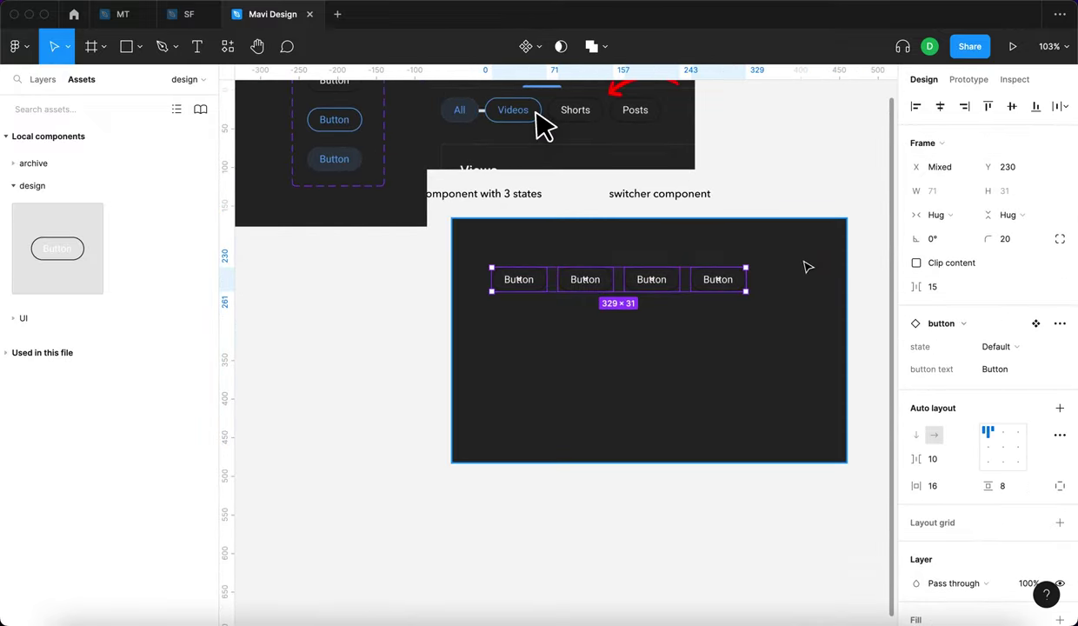
key(shift+a)
text(8)
key(Return)
- Rename the auto layout frame "button switcher"
scroll(548, 287, up, 5)
key(super+r)
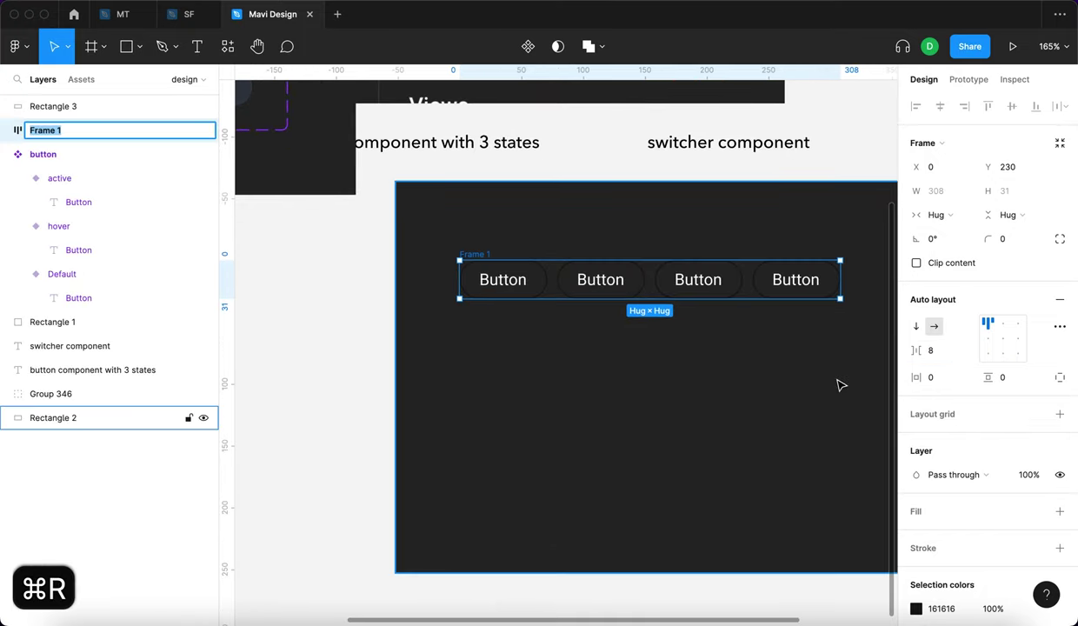
text(button switcher)
key(Return)
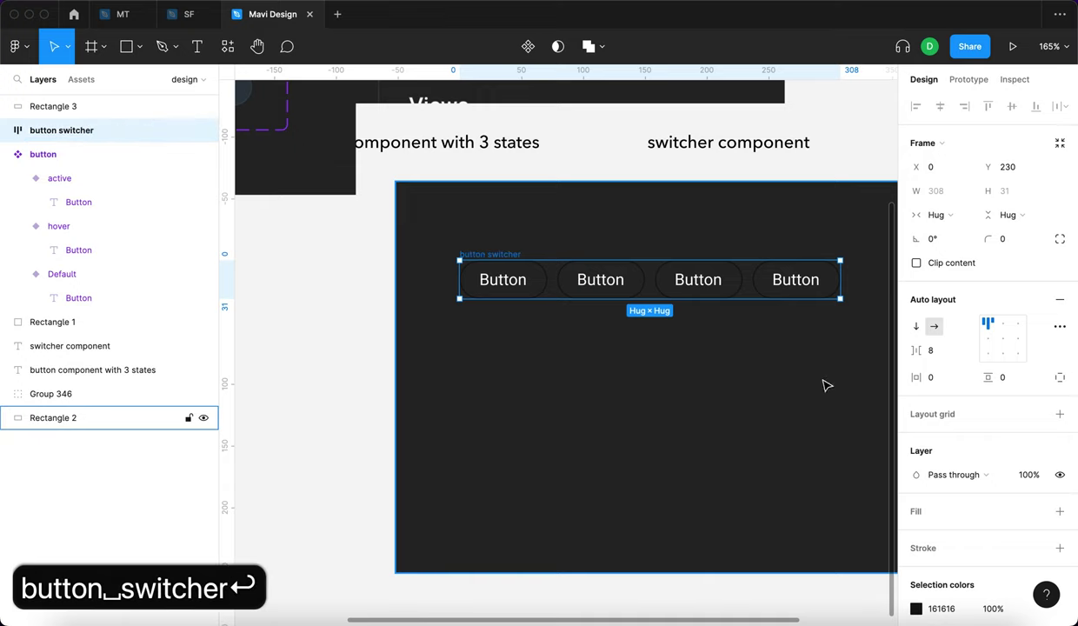
click(352, 370)
click(703, 142)
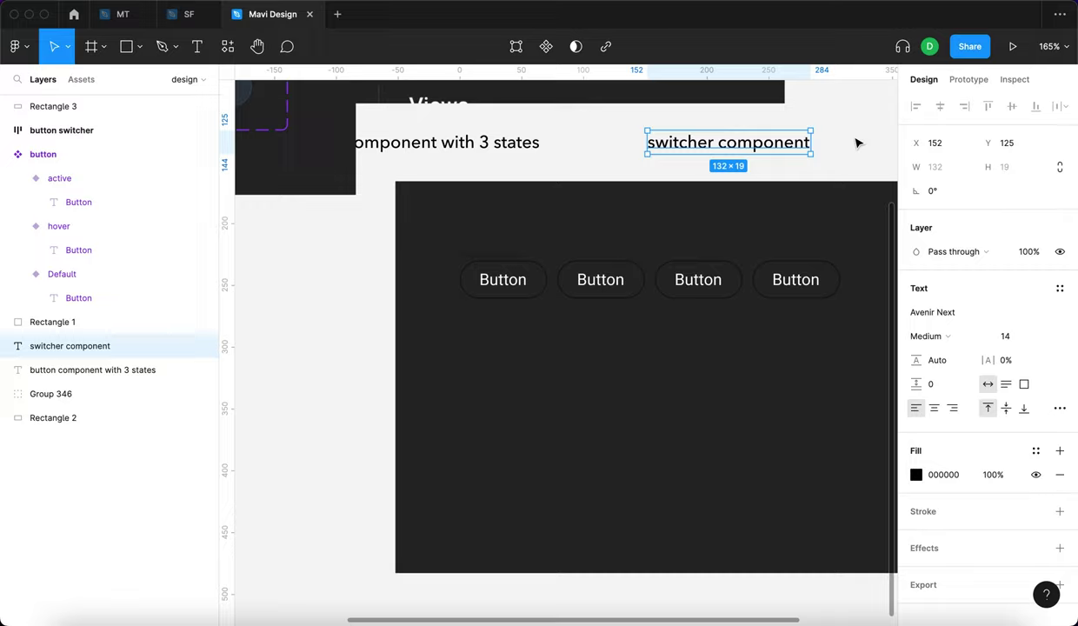
click(693, 169)
scroll(470, 201, left, 1)
scroll(467, 202, down, 5)
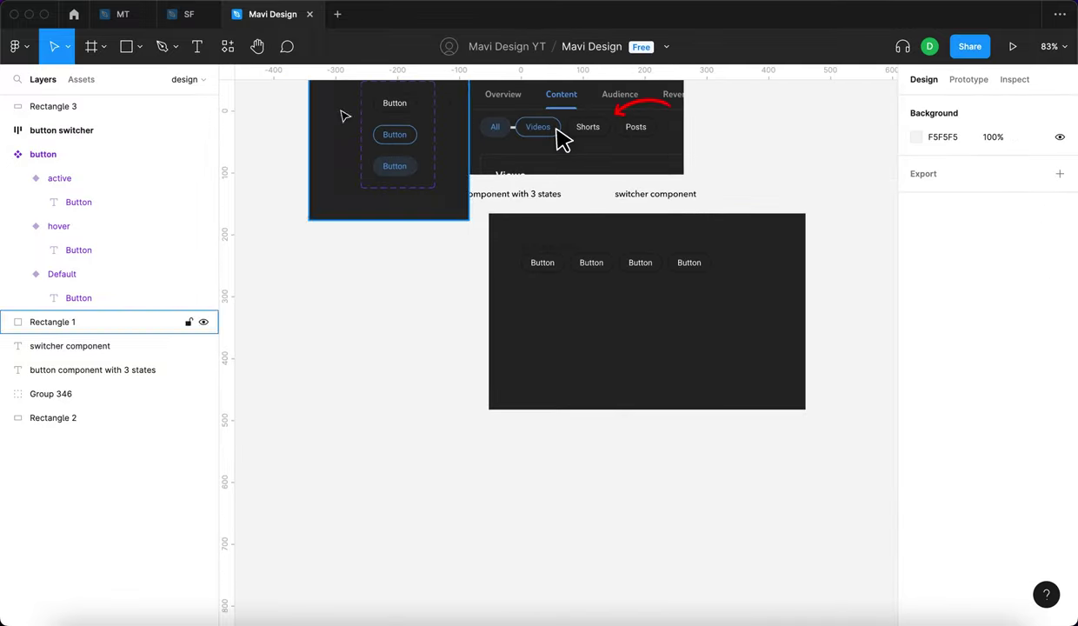
- Set the button text of the first button in the button switcher to "All"
click(535, 249)
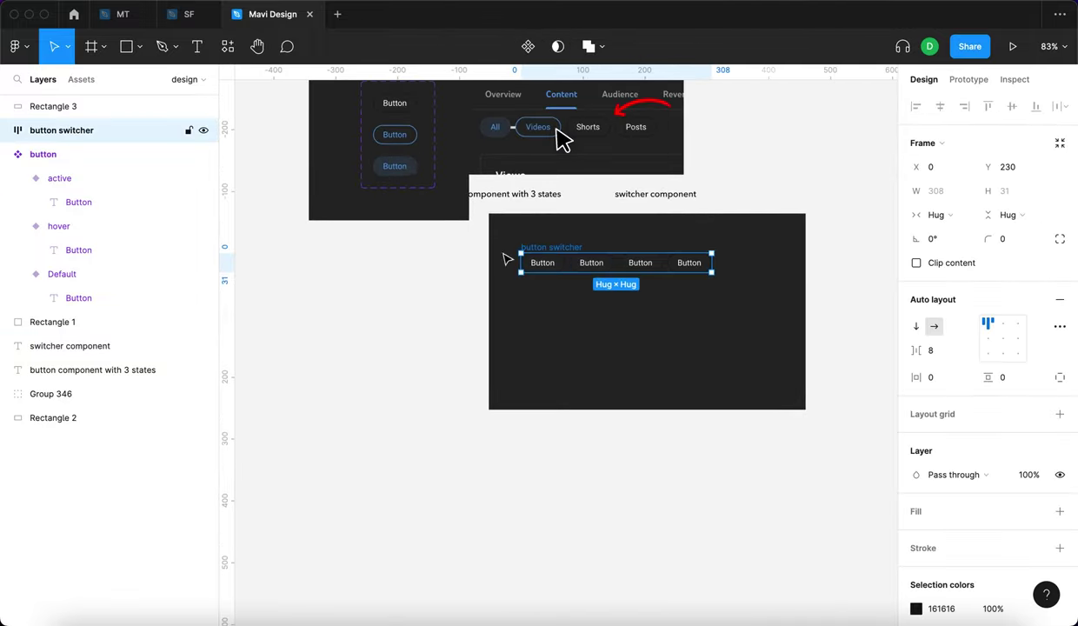
scroll(436, 280, up, 3)
double_click(544, 263)
scroll(621, 267, up, 2)
scroll(621, 267, up, 3)
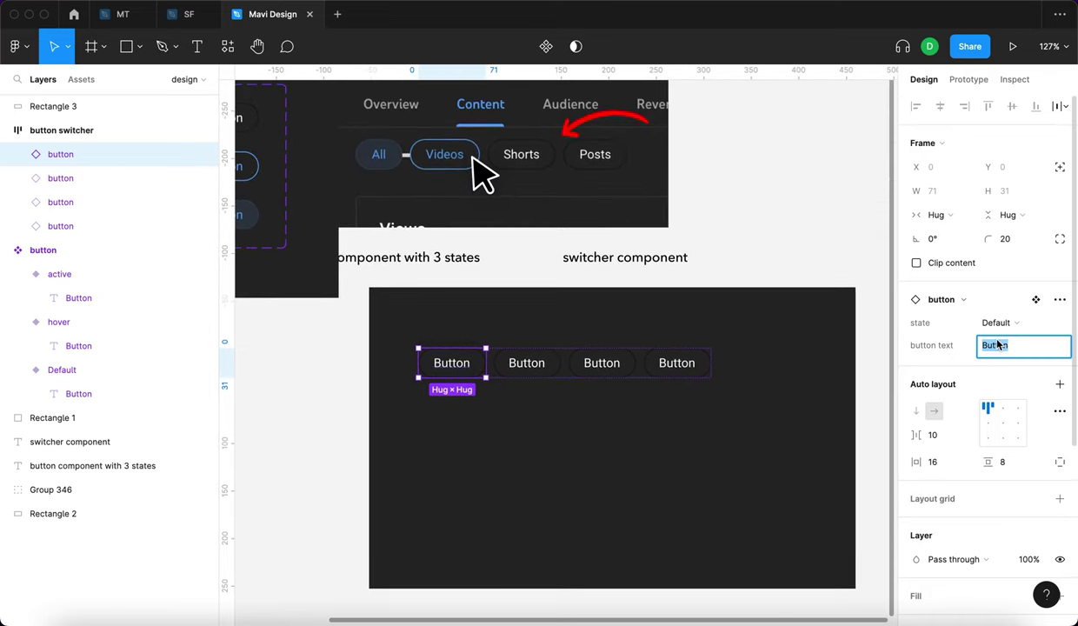
text(All)
key(Return)
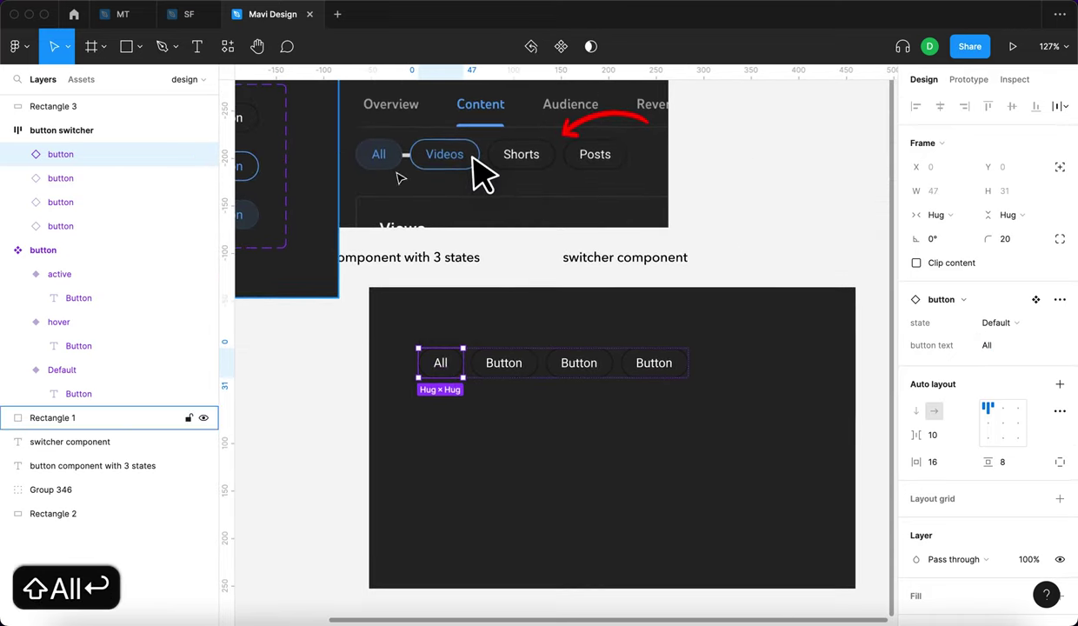
- Move the measuring rectangle off the reference image onto empty canvas and set the second button's text to "Videos"
drag(407, 157, 785, 228)
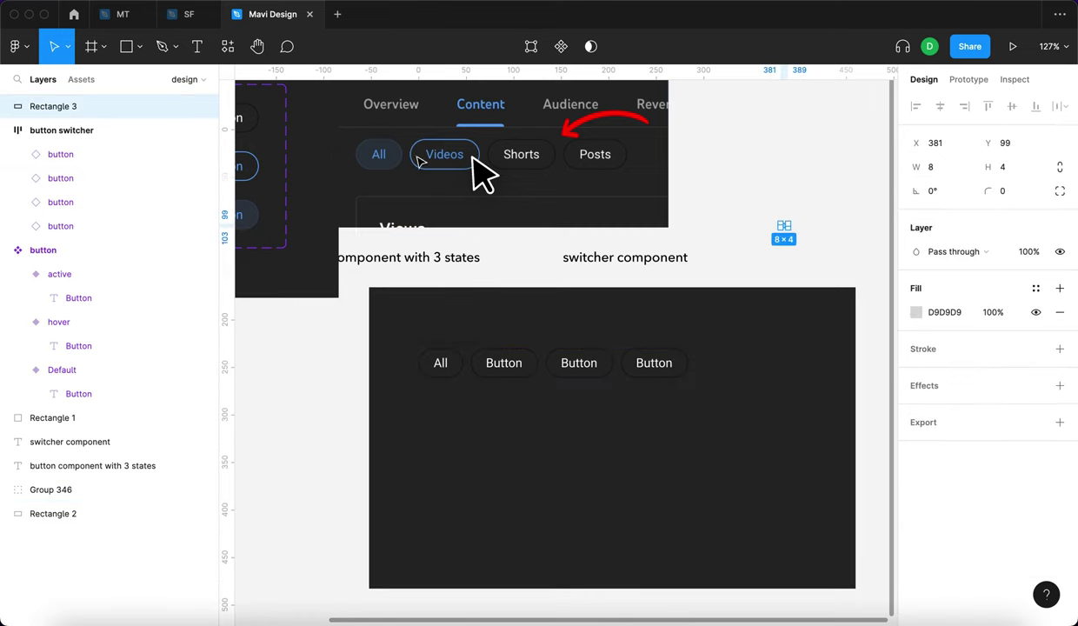
click(487, 360)
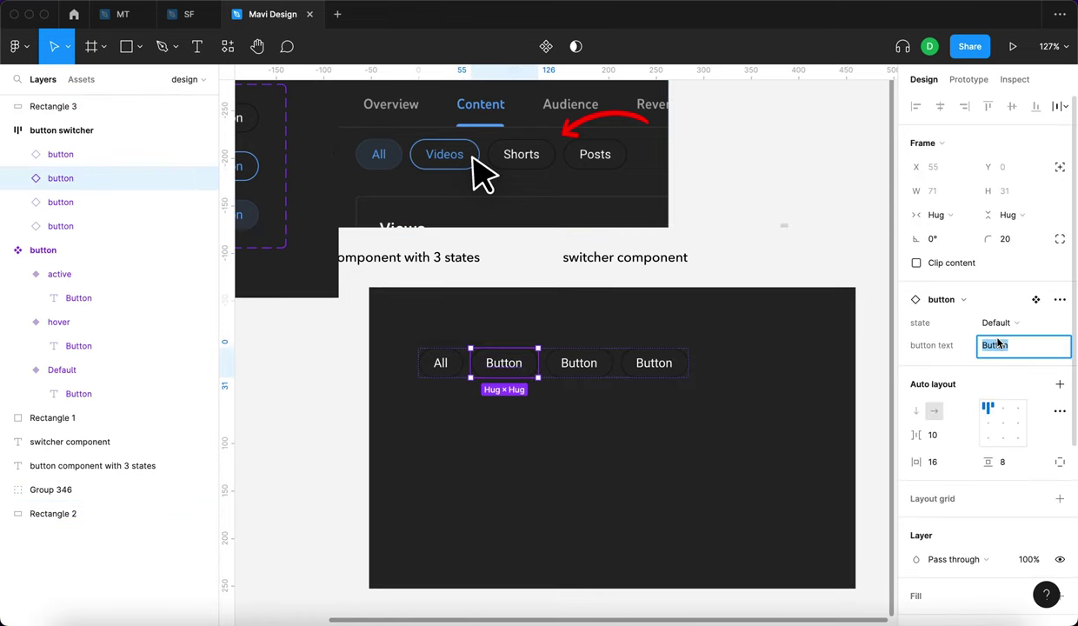
text(Videos)
key(Return)
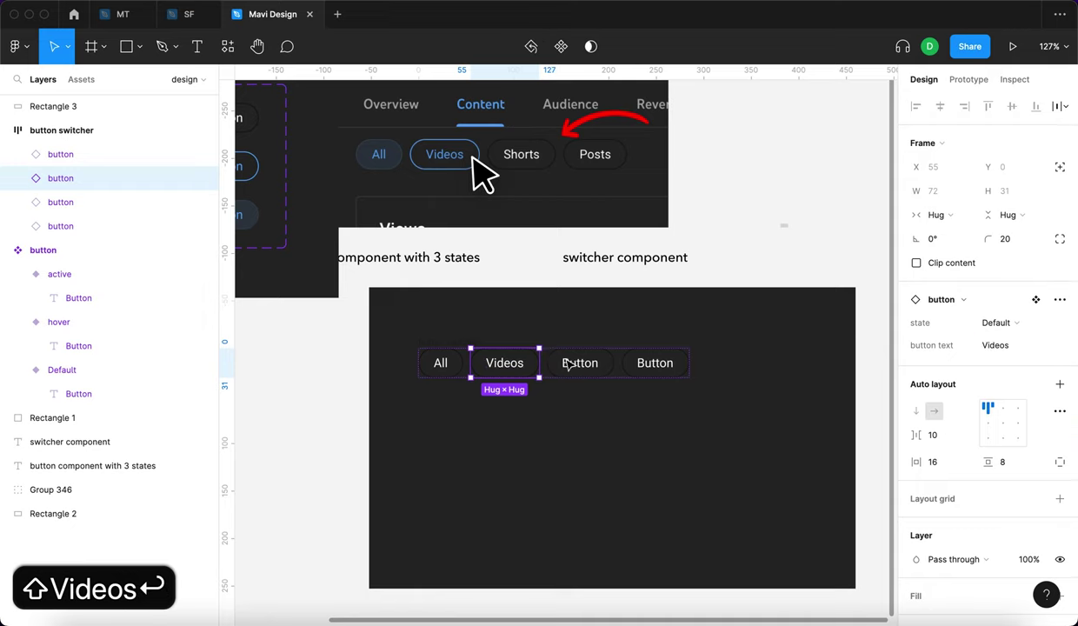
- Set the button text of the third button to "Shorts" and of the fourth to "Posts"
click(87, 202)
click(1019, 346)
text(Shorts)
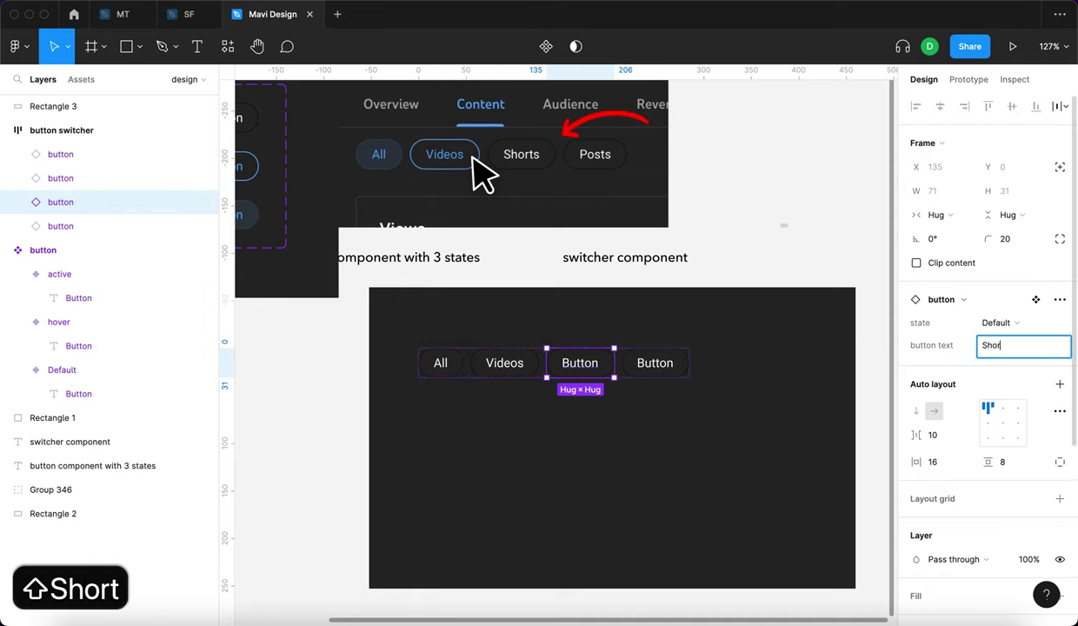
key(Return)
click(661, 372)
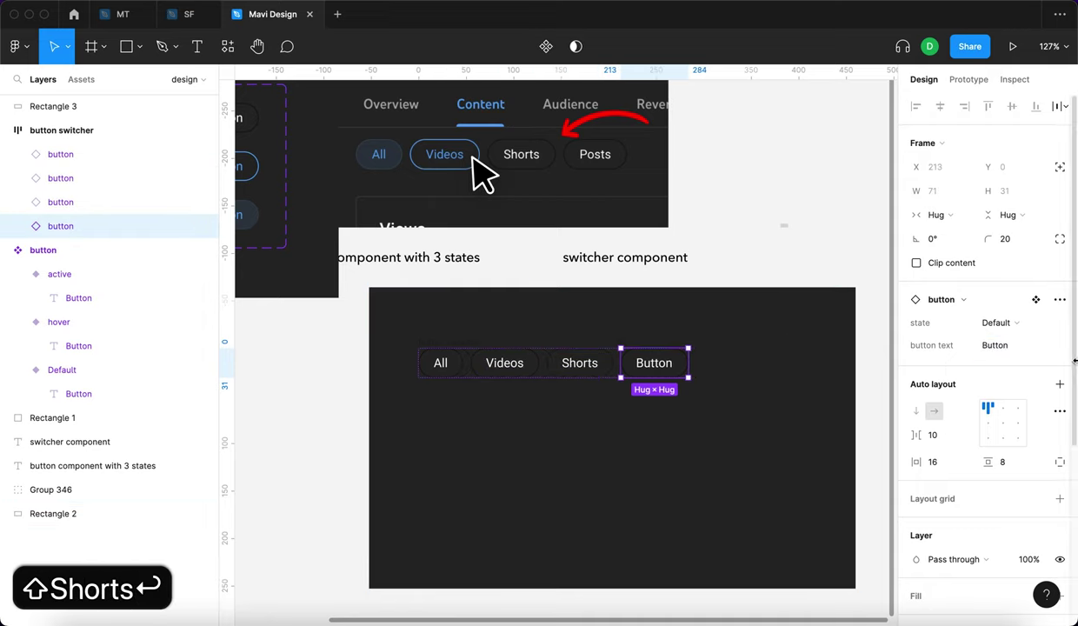
text(Posts)
key(Return)
- Switch the All button in the switcher to the active state
click(447, 420)
click(440, 353)
click(281, 418)
scroll(281, 419, left, 2)
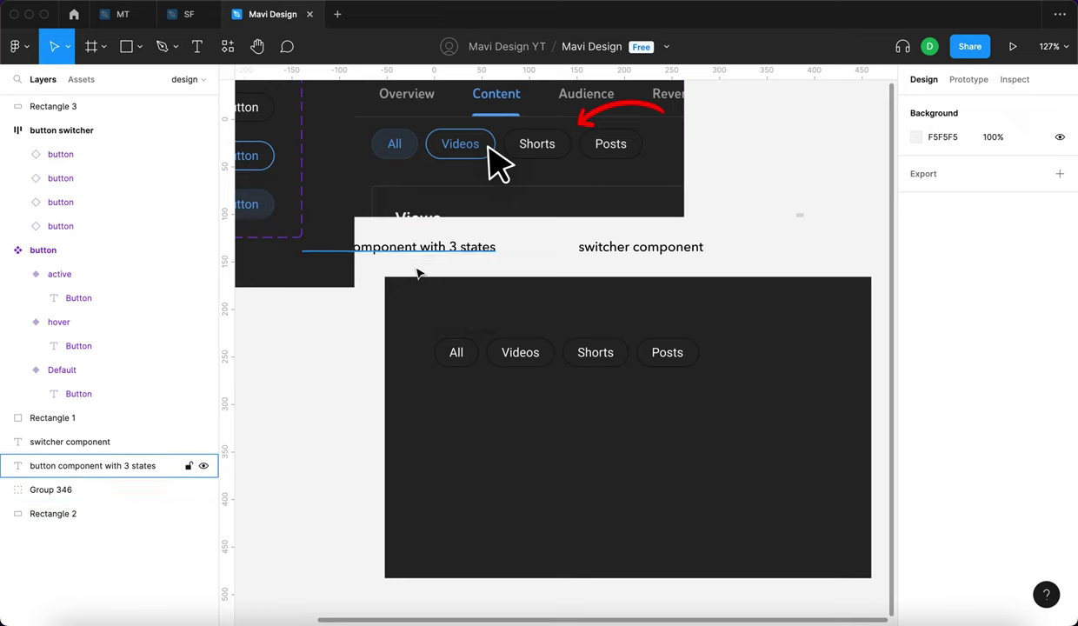
click(455, 352)
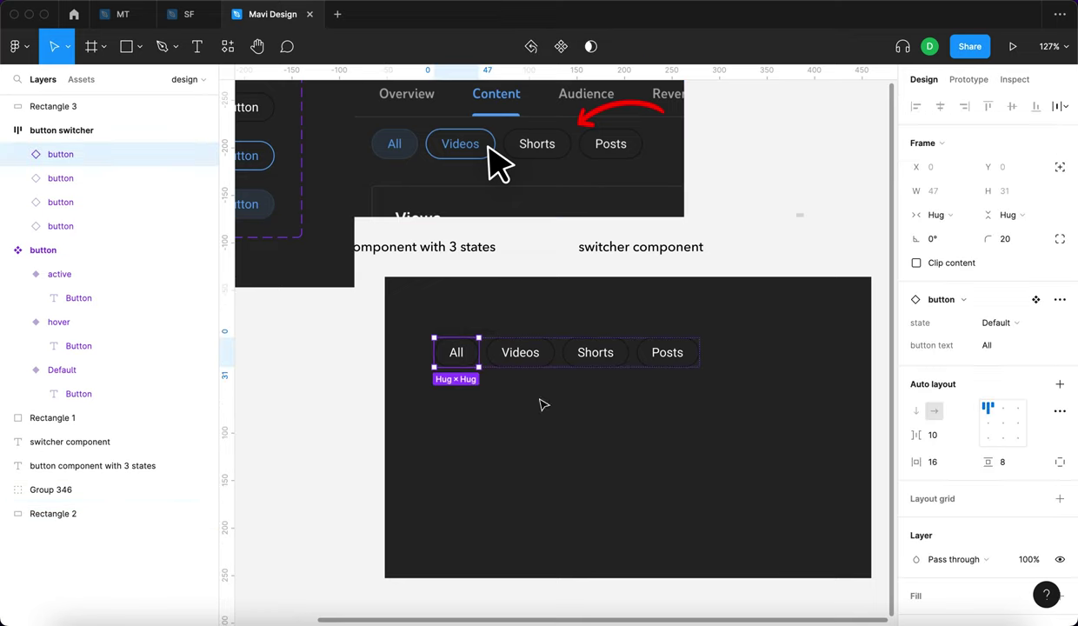
click(1026, 326)
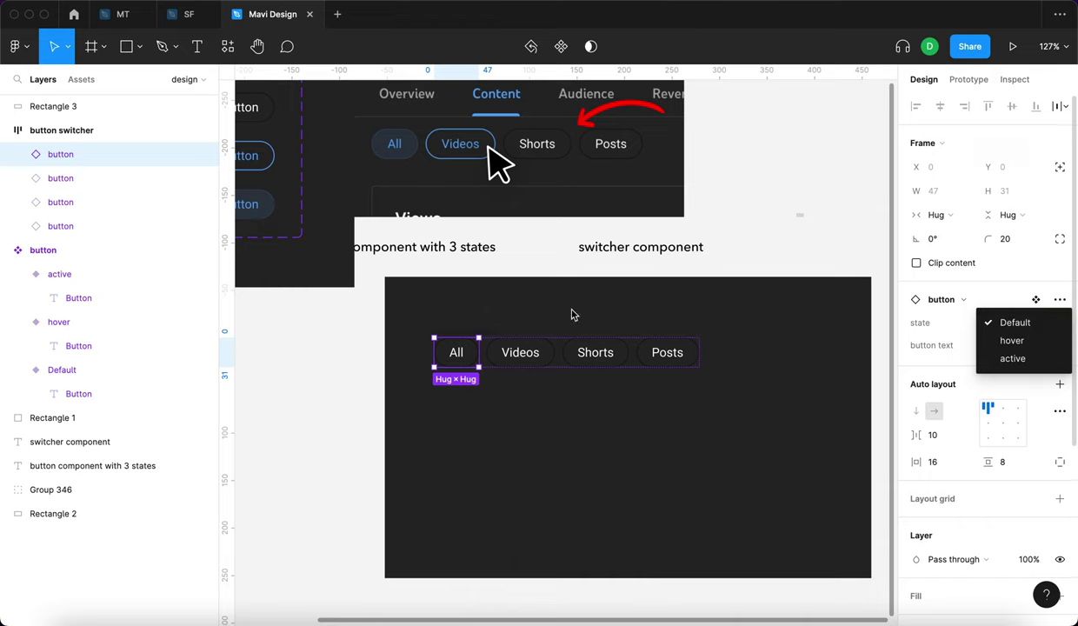
click(1026, 359)
click(291, 392)
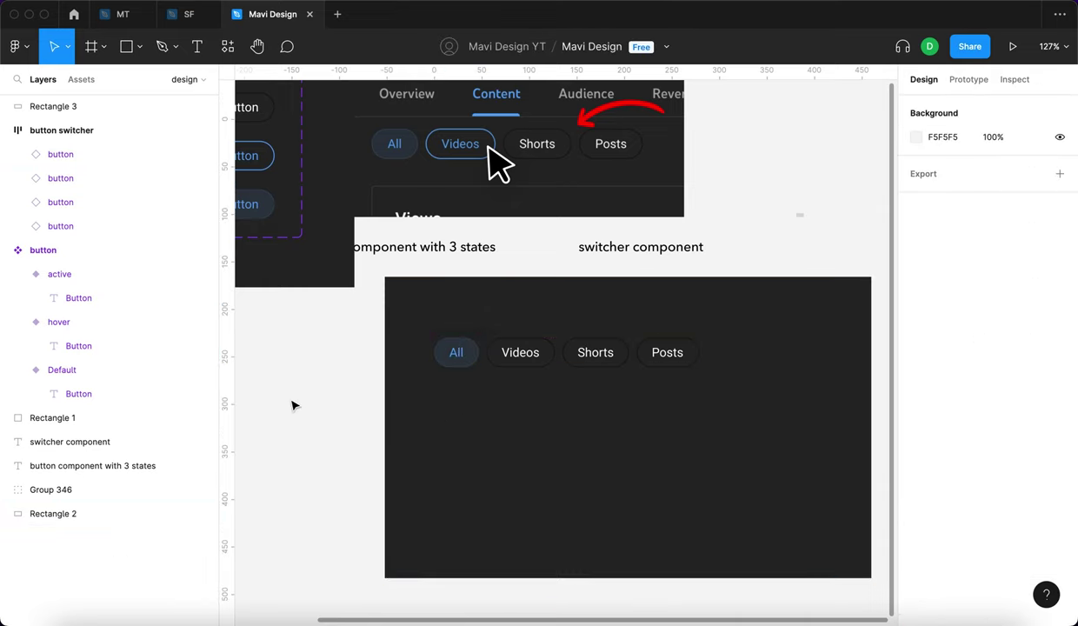
- Turn the button switcher frame into a component
key(Tab)
scroll(301, 429, down, 1)
scroll(305, 427, up, 1)
key(Tab)
key(Tab)
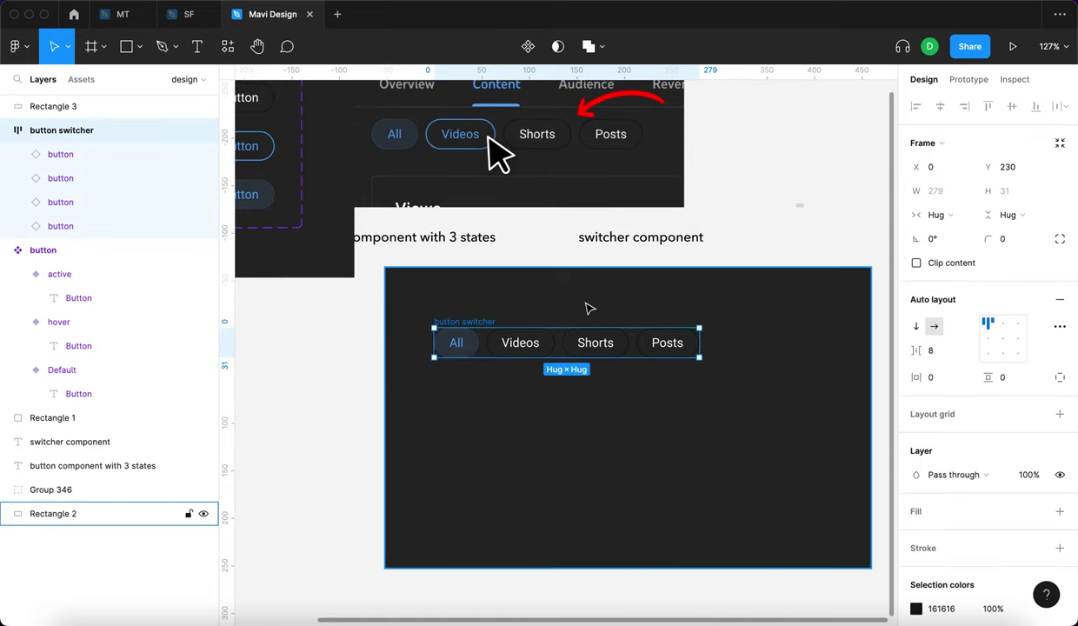
click(528, 48)
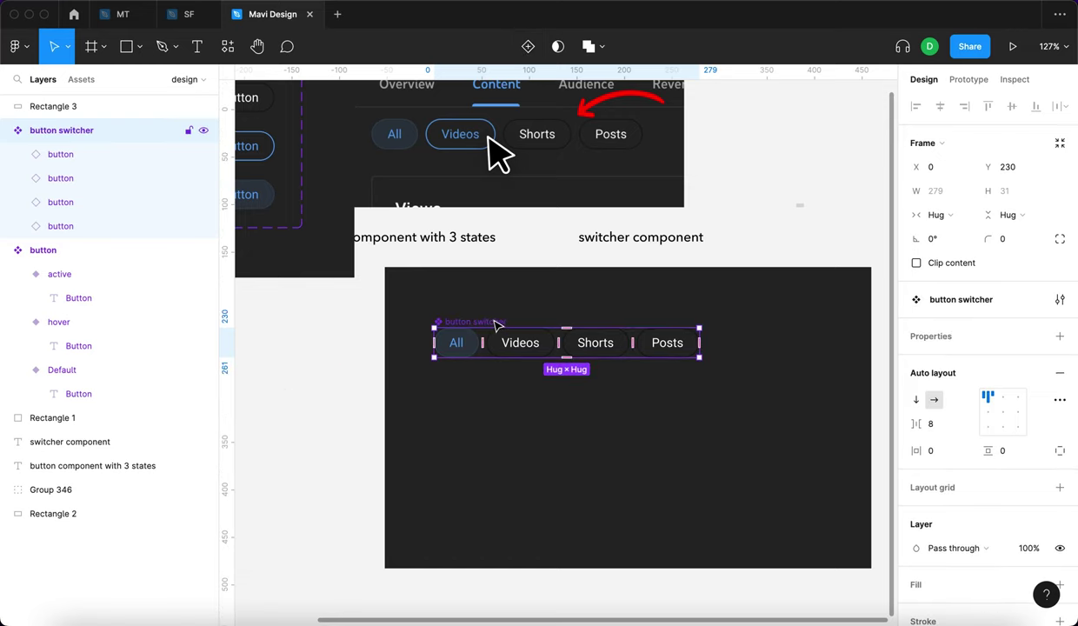
- Move the button switcher component up slightly on its dark background and add three more variants to it
drag(495, 324, 495, 306)
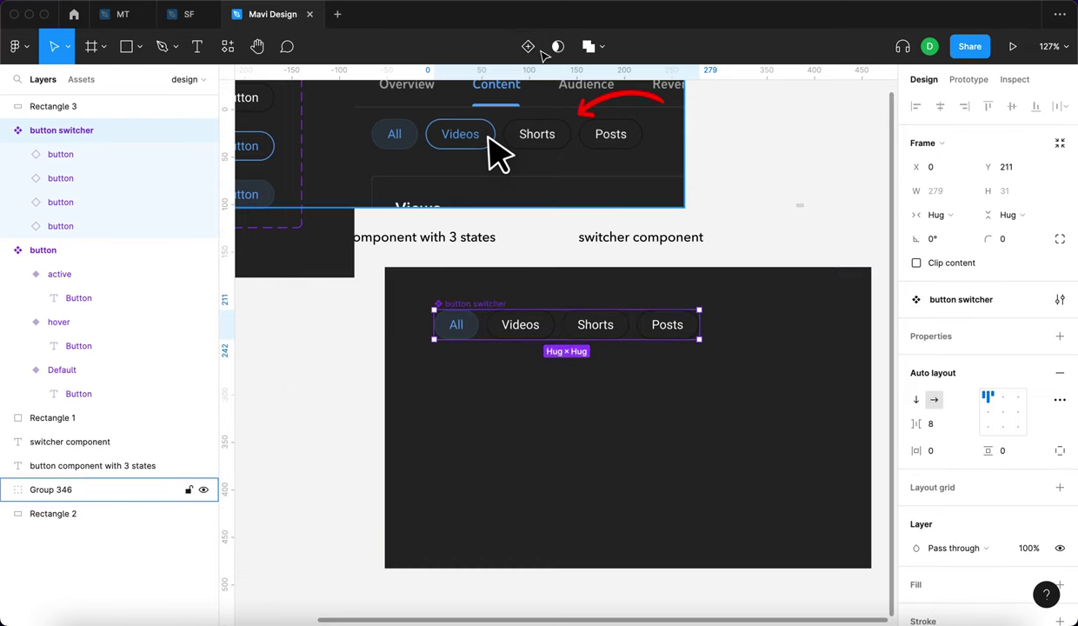
click(567, 366)
click(567, 414)
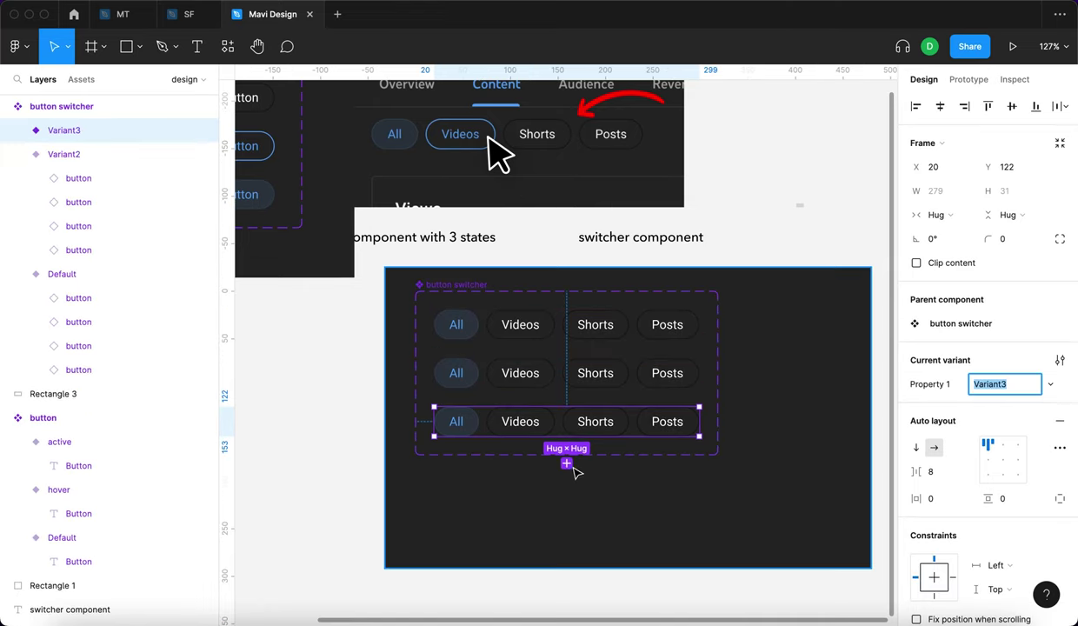
click(566, 460)
scroll(289, 444, down, 2)
scroll(290, 445, right, 2)
- In the second switcher variant, set the All button to the Default state and the Videos button to active
click(411, 322)
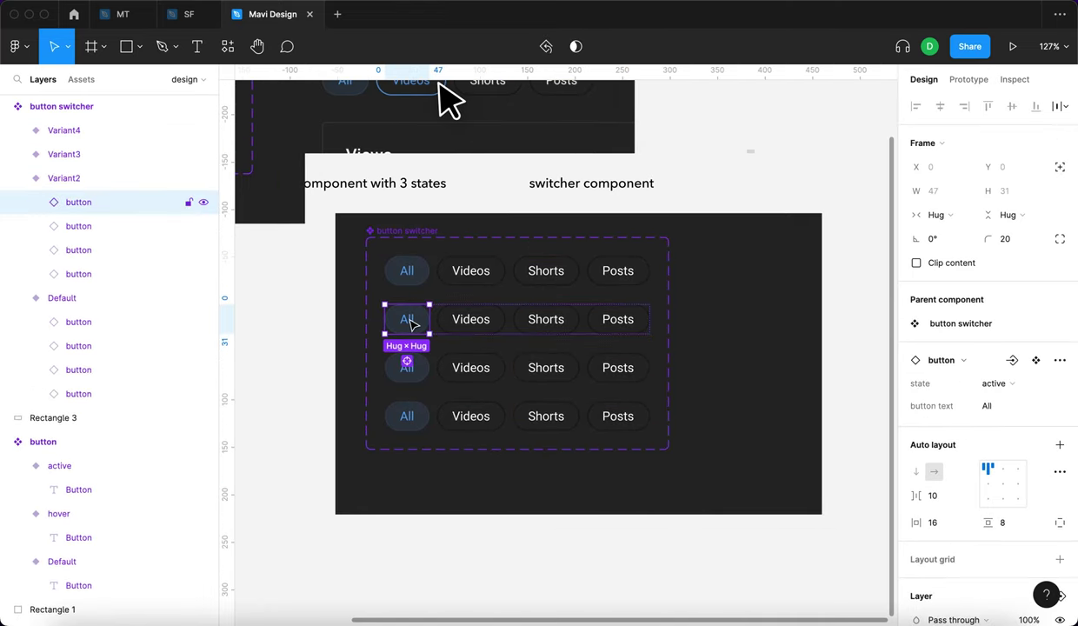
click(1041, 383)
click(1042, 348)
click(470, 320)
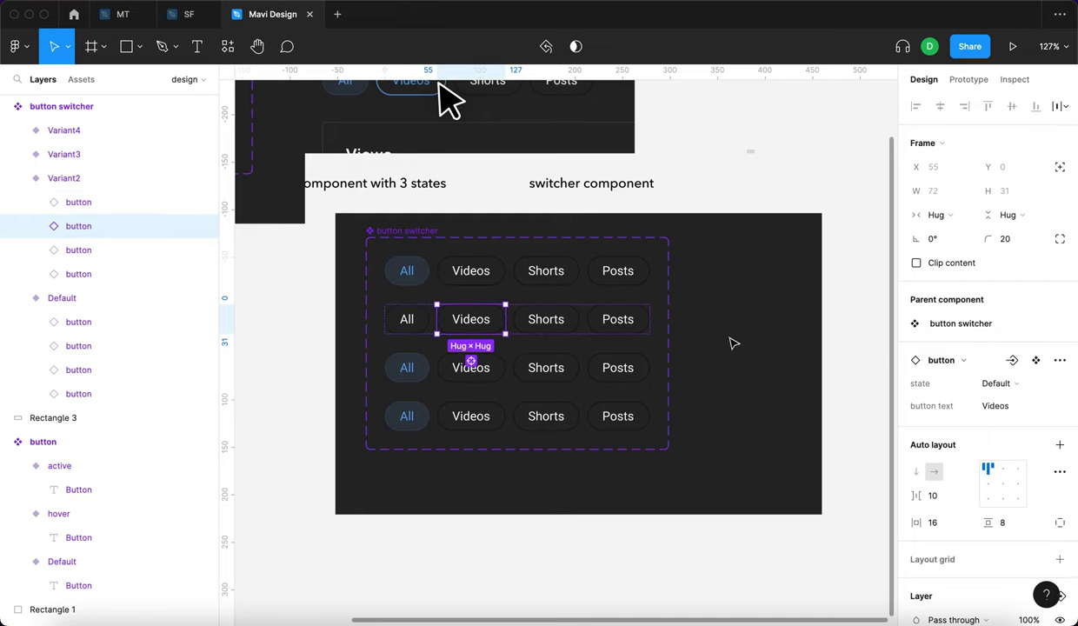
click(1016, 383)
click(1013, 420)
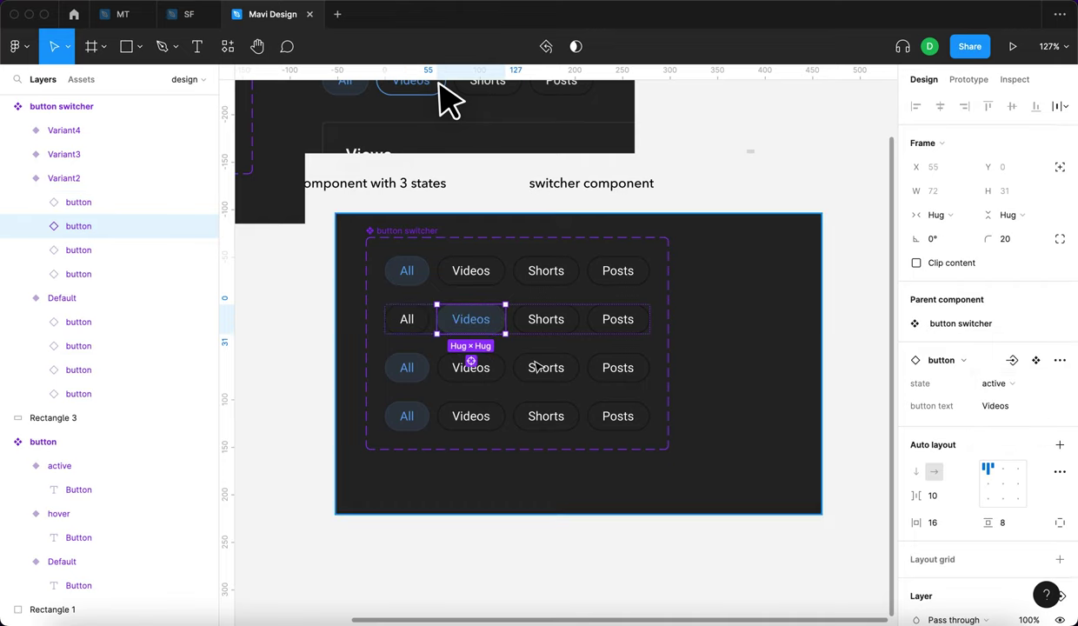
- In the third switcher variant, set the All button to the Default state and the Shorts button to active
click(408, 369)
click(408, 369)
click(1000, 383)
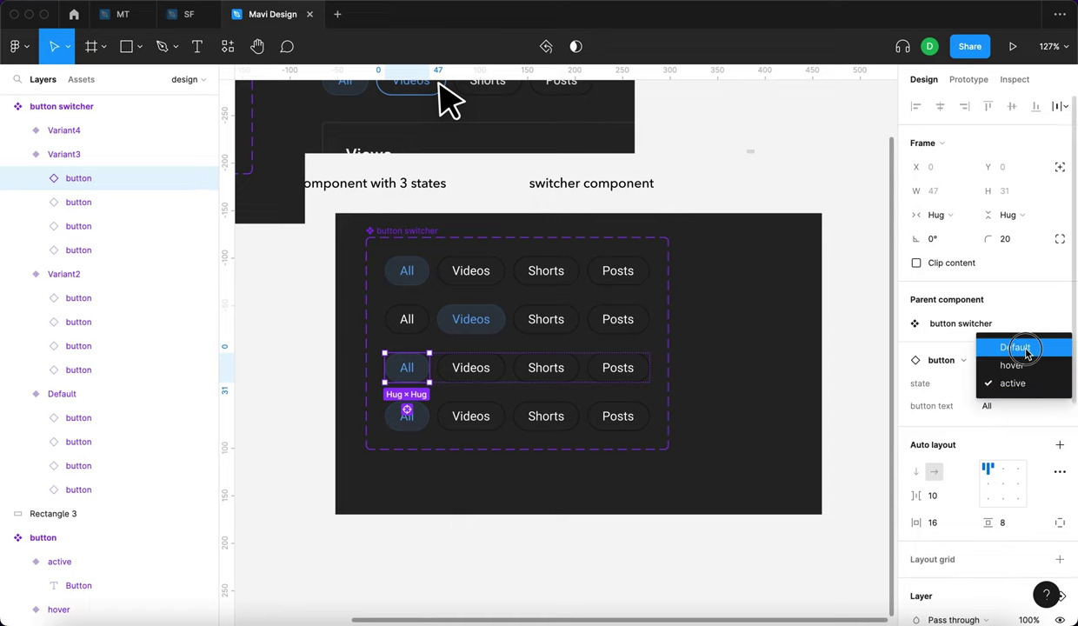
click(1030, 347)
click(546, 368)
click(1039, 383)
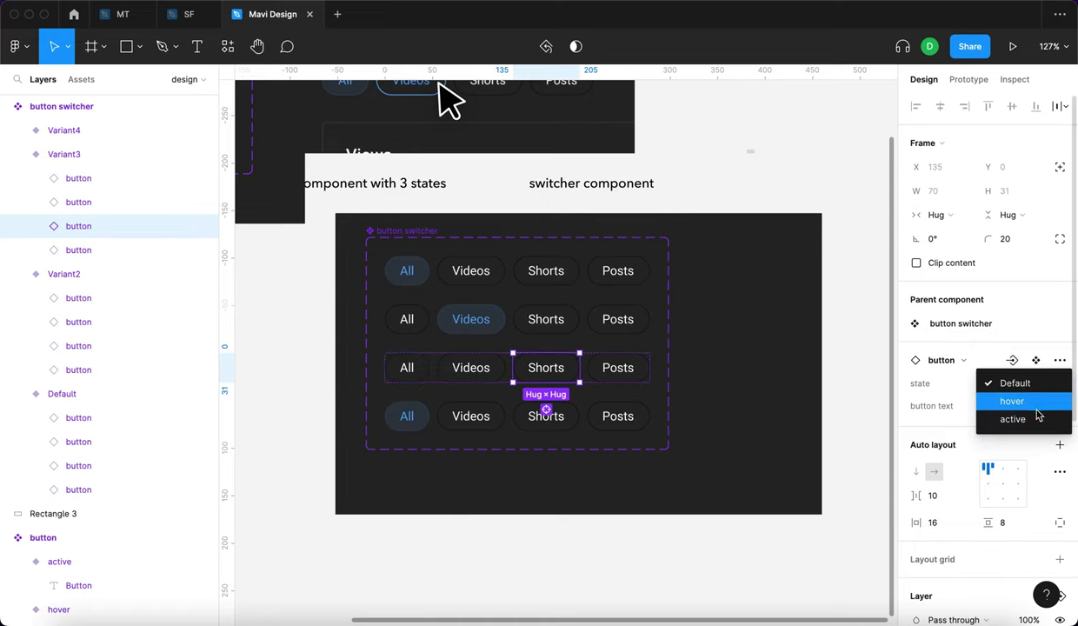
click(1028, 418)
- In the fourth switcher variant, set the All button to the Default state and the Posts button to active
click(424, 424)
click(424, 424)
click(983, 383)
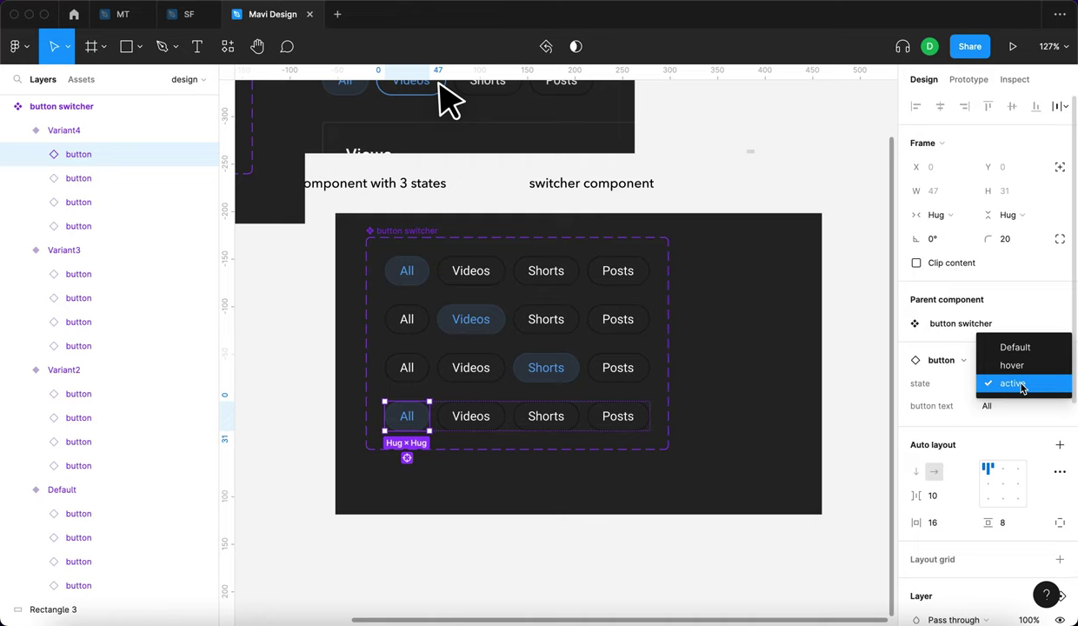
click(619, 416)
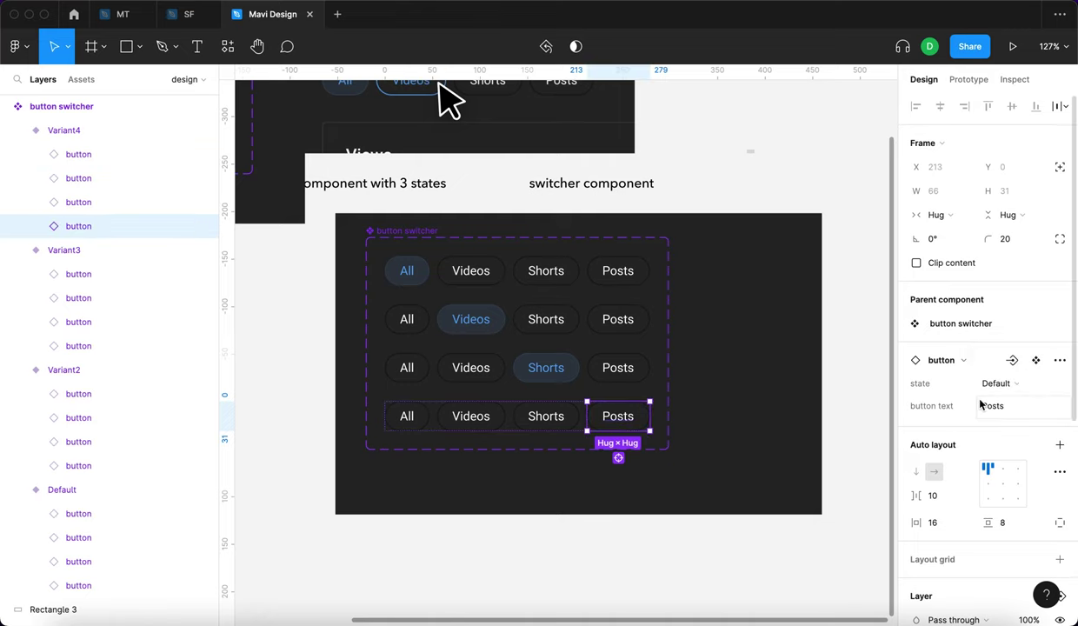
click(1000, 383)
click(1007, 424)
click(674, 566)
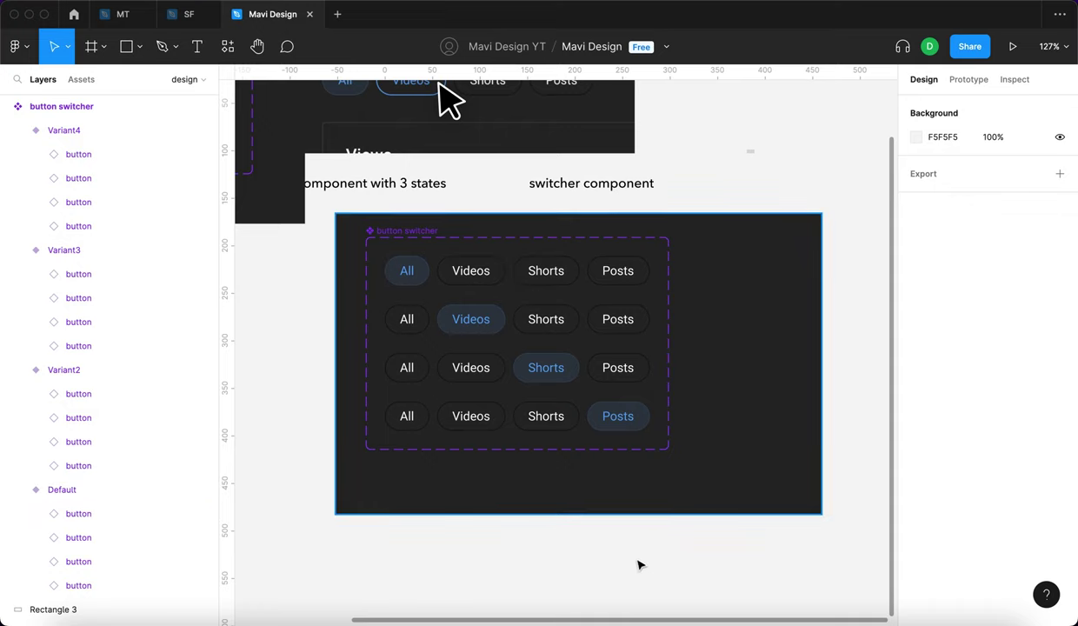
- Examine the prototype connection between the default and hover variants of the button component
scroll(414, 426, left, 3)
scroll(414, 426, up, 2)
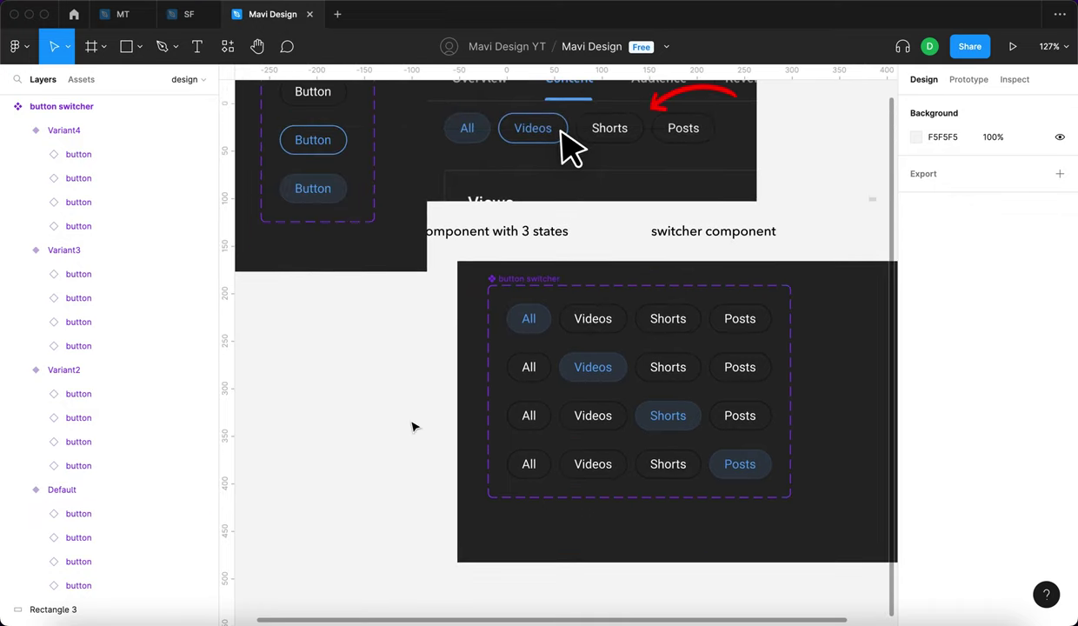
scroll(414, 427, up, 2)
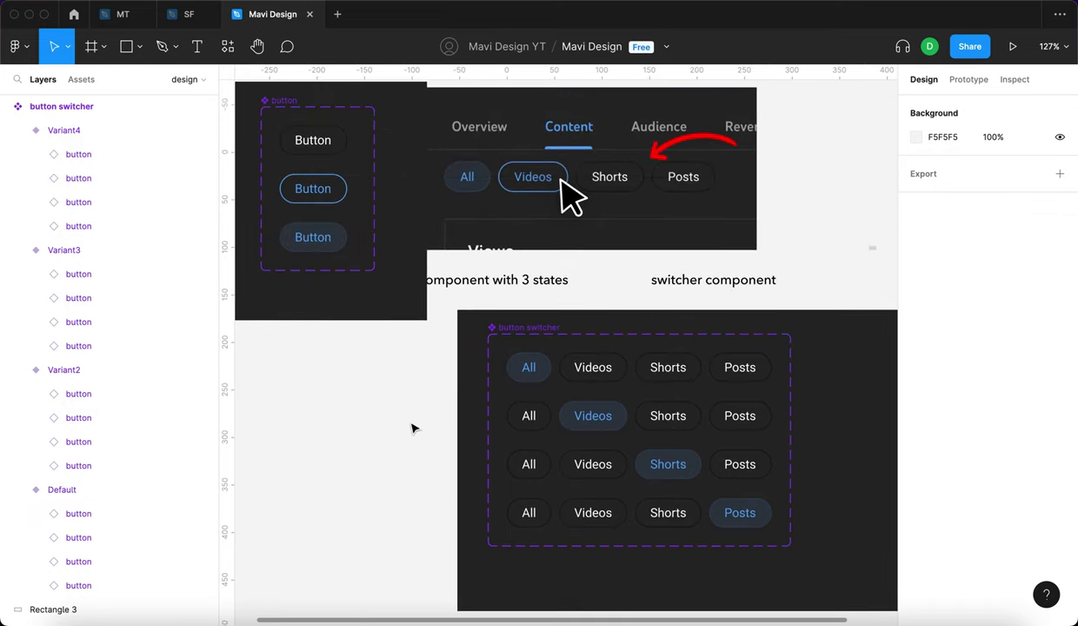
scroll(395, 430, left, 3)
click(396, 261)
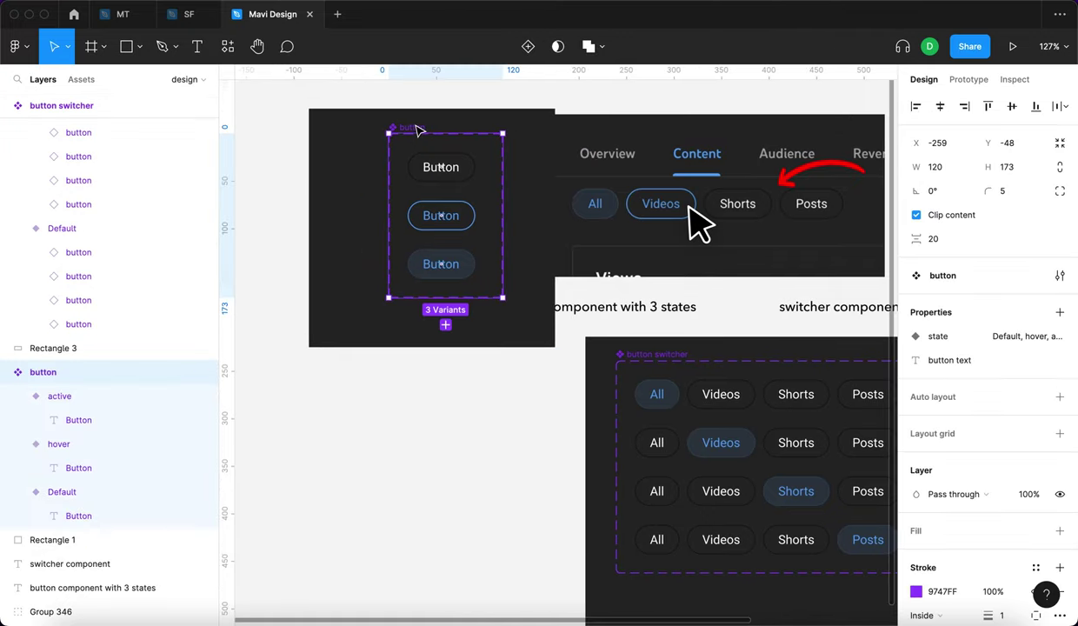
click(957, 80)
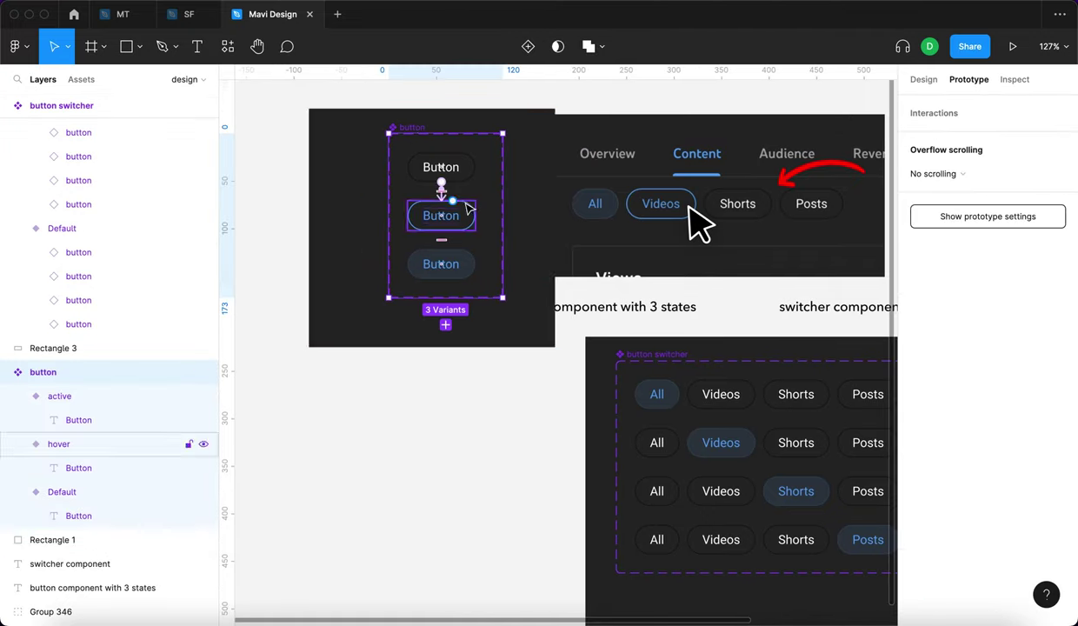
scroll(443, 186, up, 5)
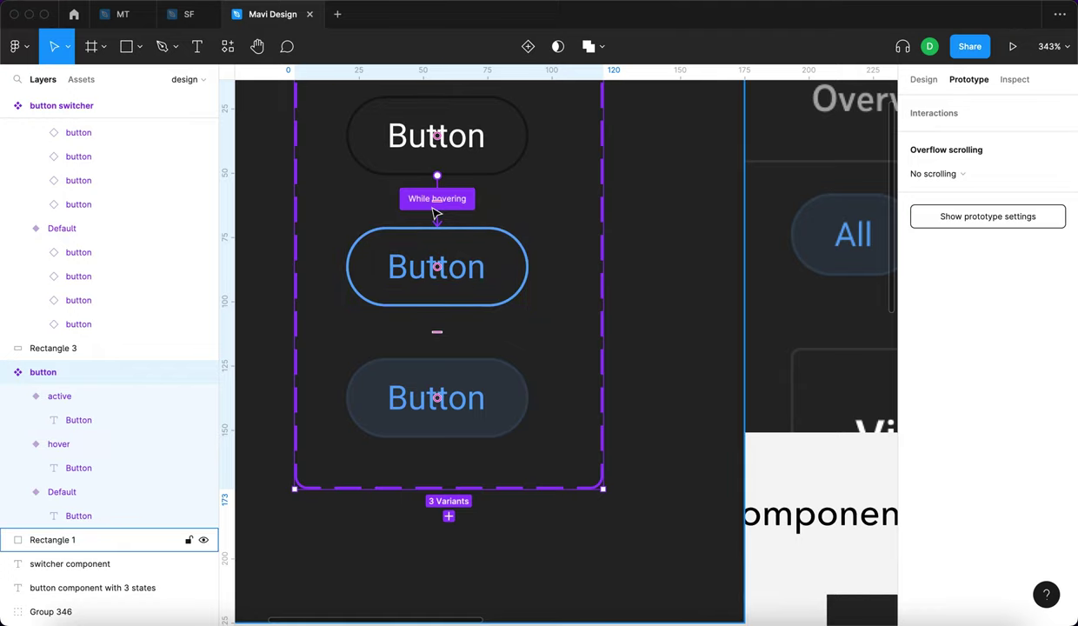
scroll(437, 212, down, 5)
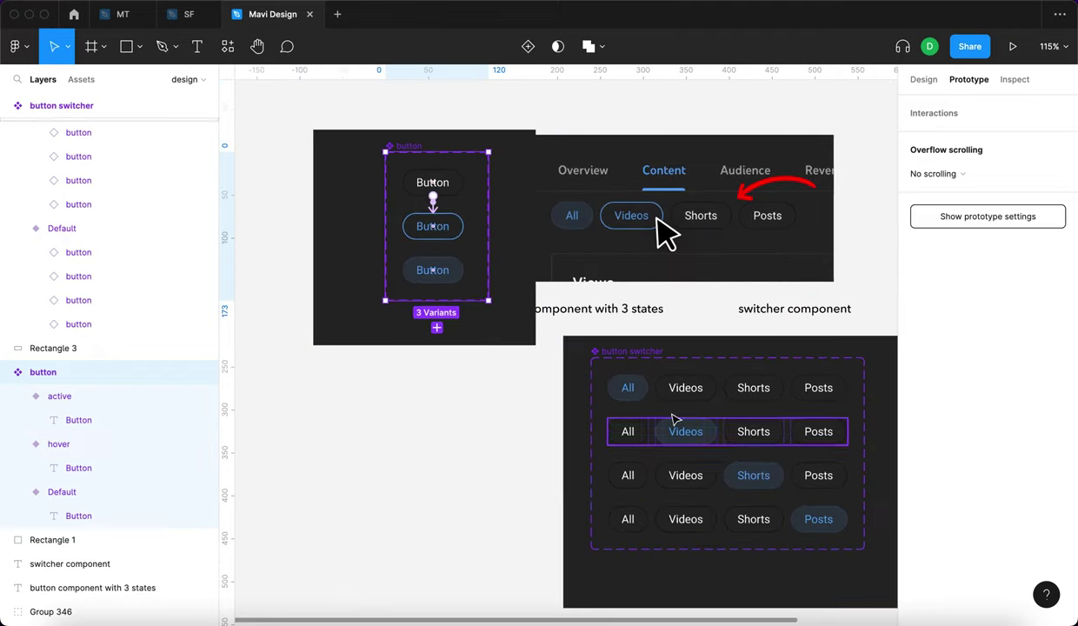
- Move the button component with its dark background off the reference image to sit beside the switcher's background
click(408, 145)
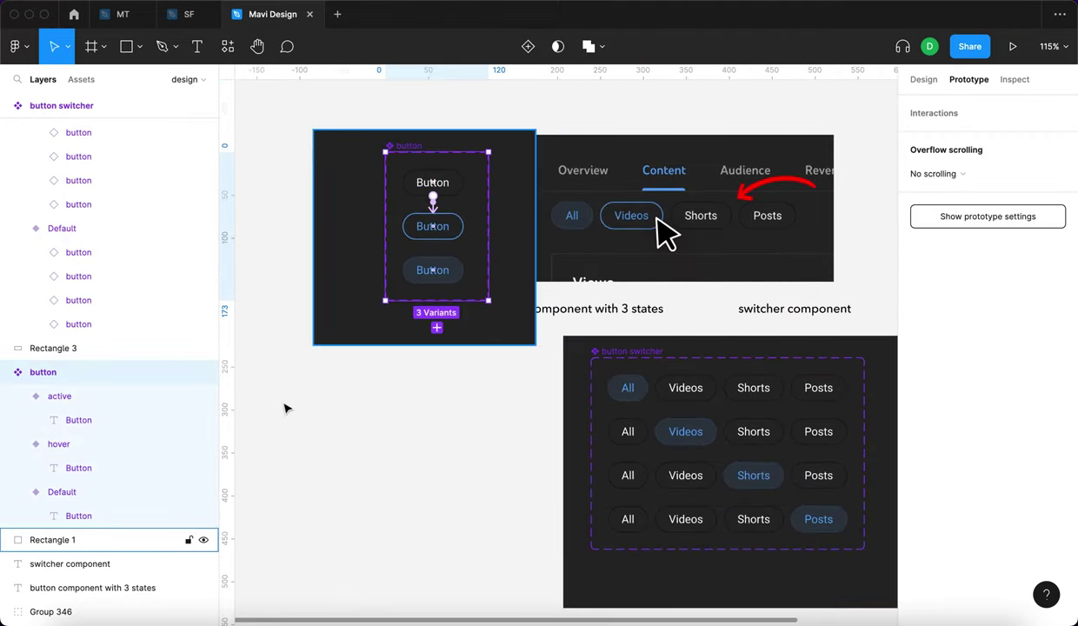
drag(287, 408, 491, 113)
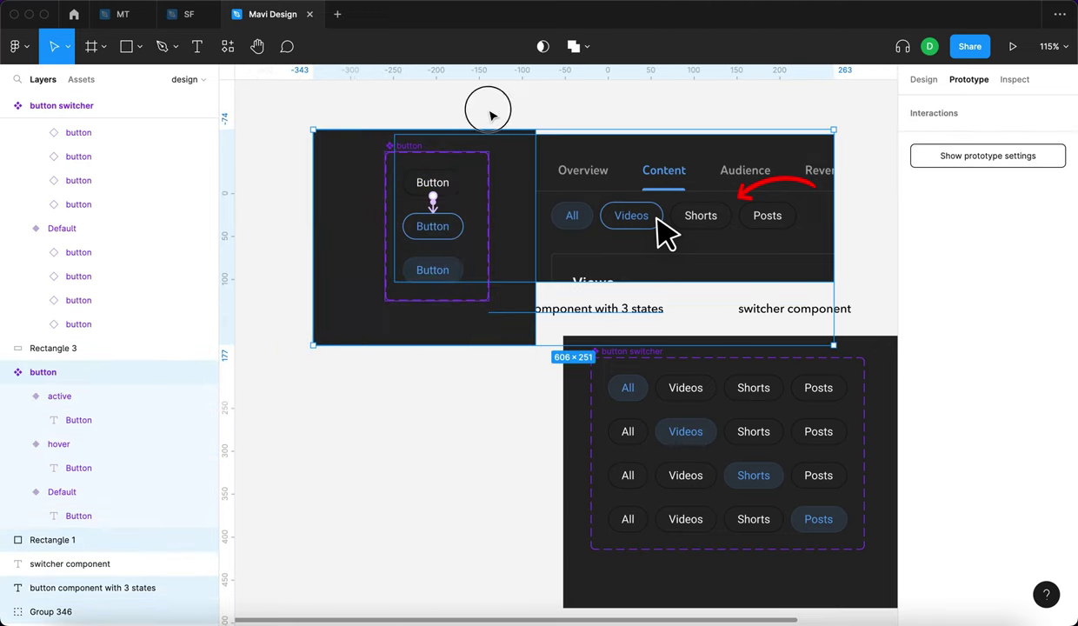
click(509, 165)
drag(503, 150, 531, 358)
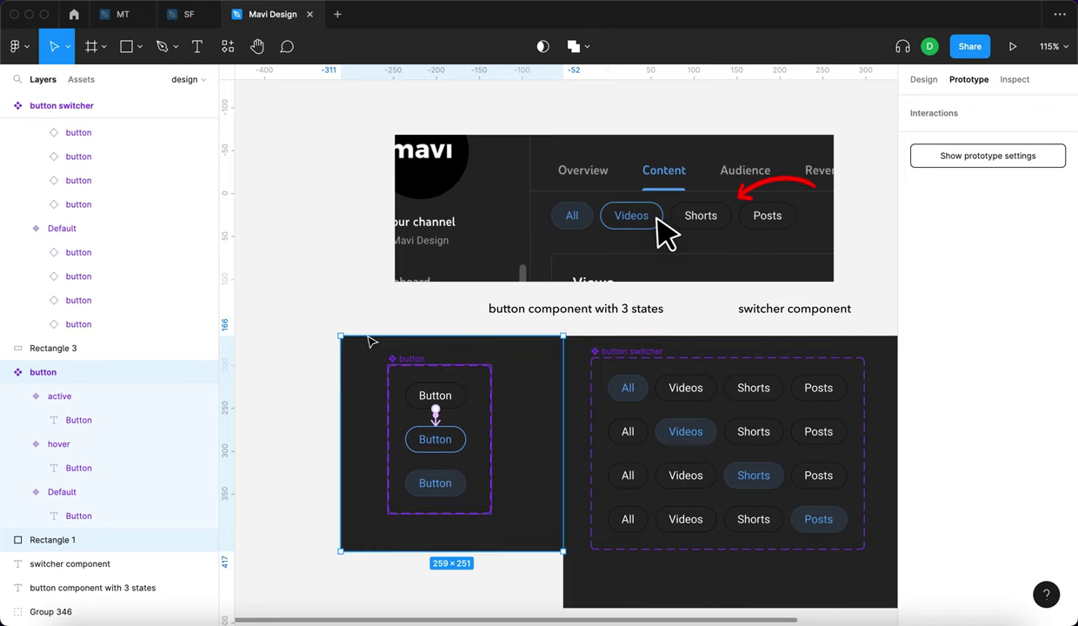
key(Escape)
- Review the prototype interactions of the button component's default and active variants and compare them with the switcher variants
click(435, 396)
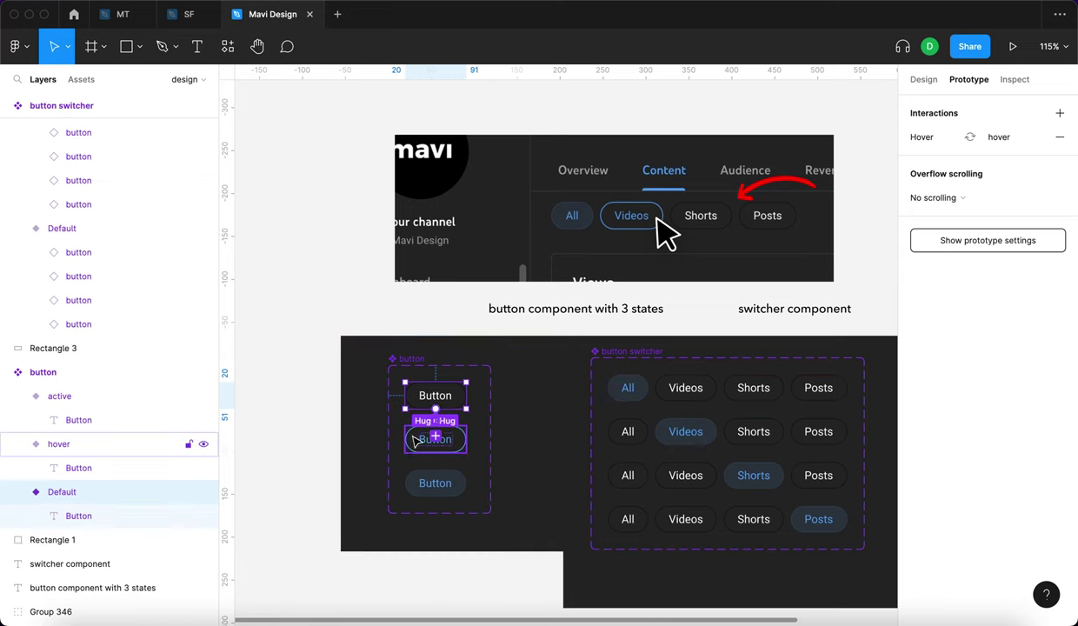
key(Escape)
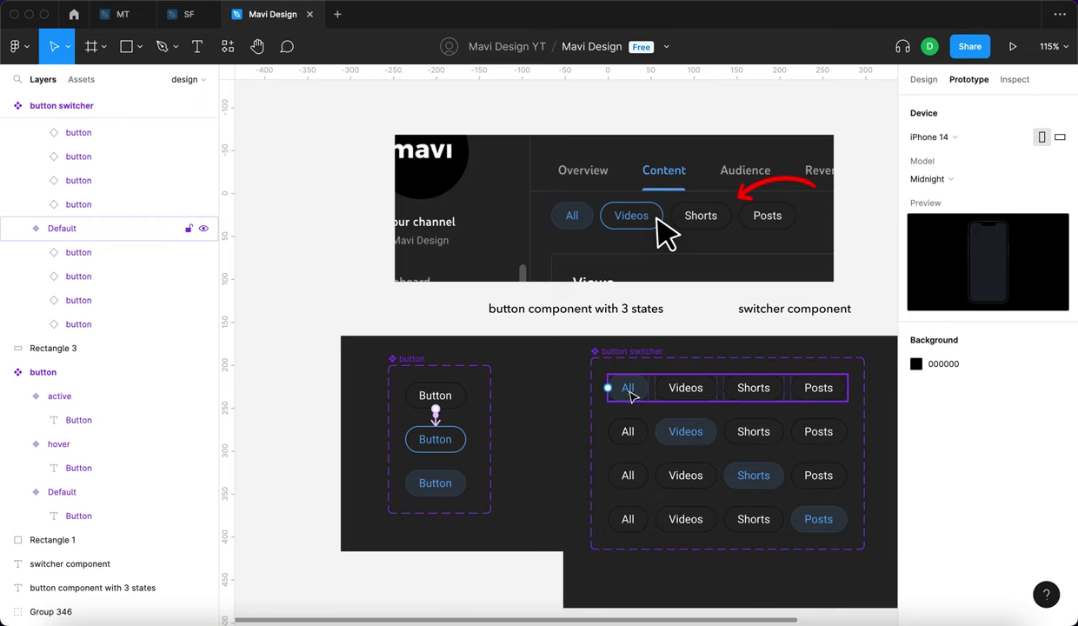
click(432, 483)
scroll(435, 488, up, 5)
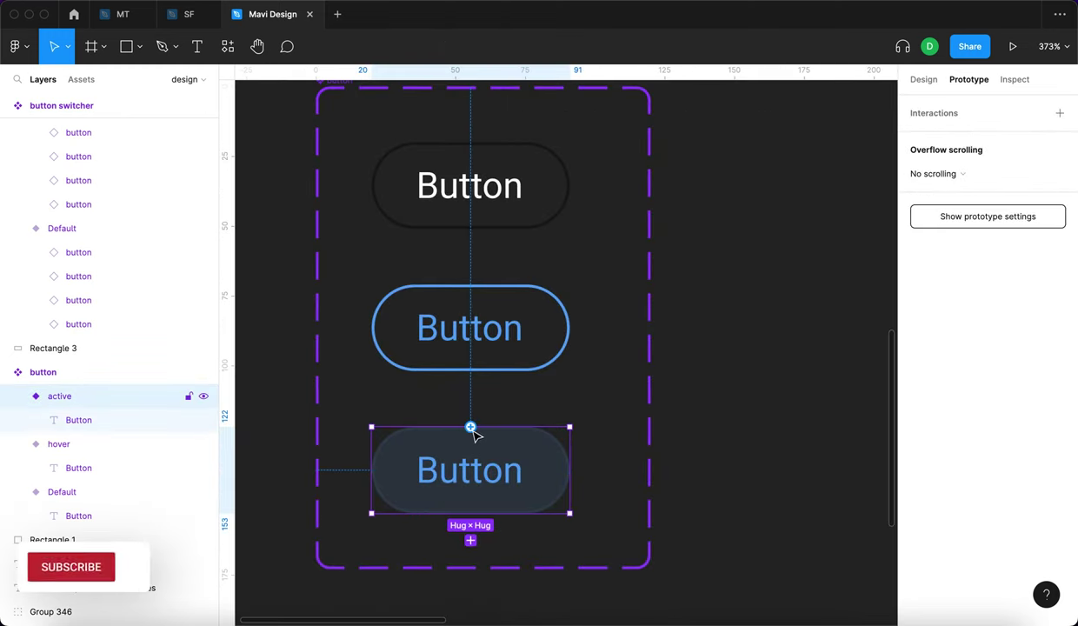
scroll(584, 271, down, 5)
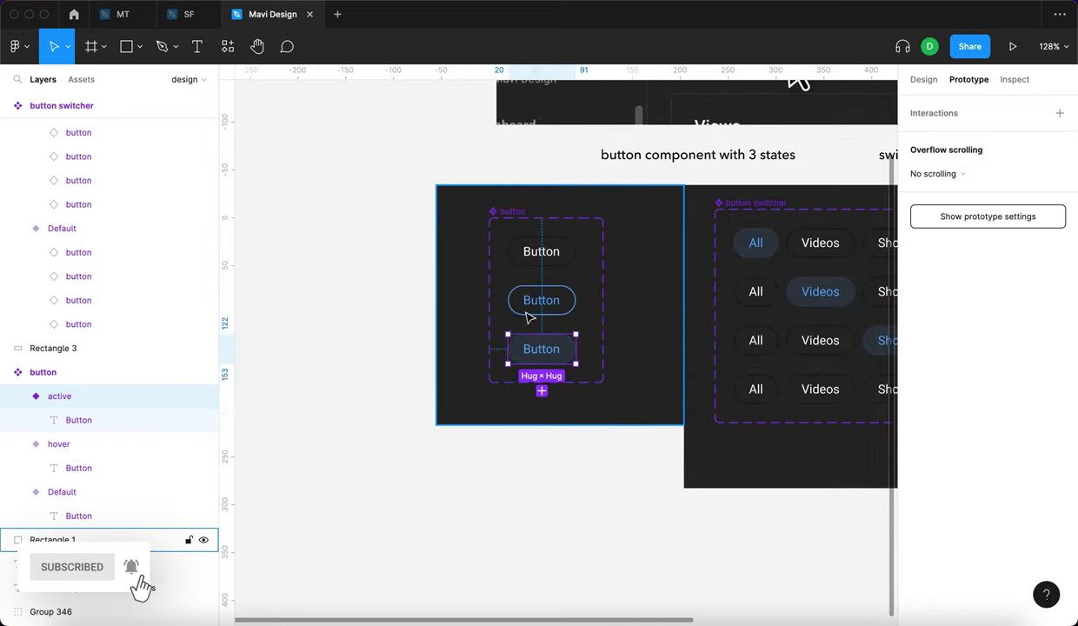
click(398, 320)
drag(398, 320, 257, 271)
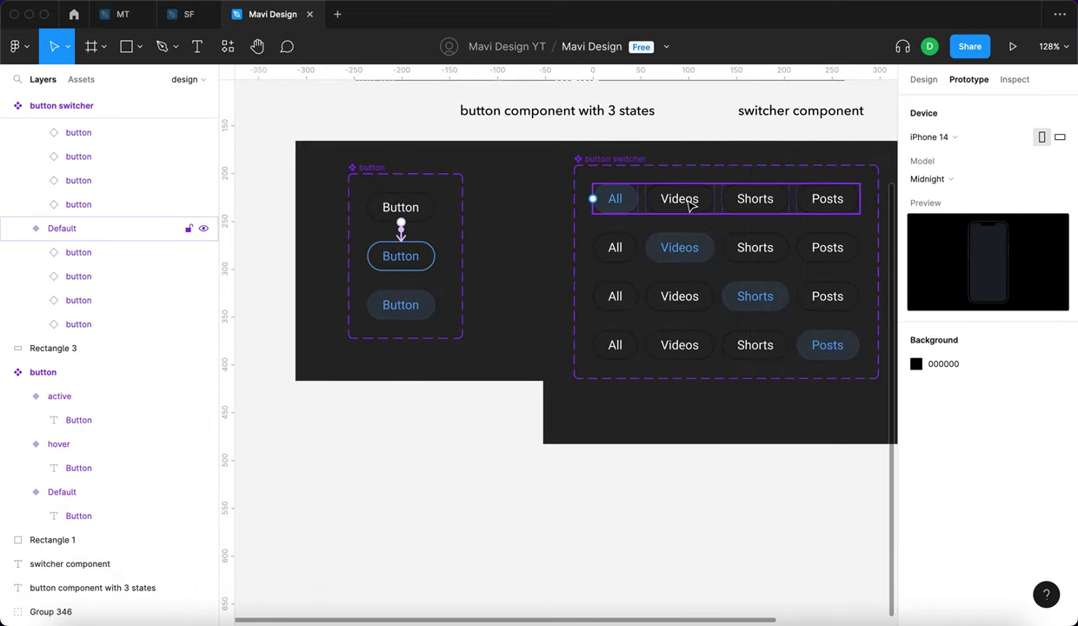
scroll(653, 374, right, 3)
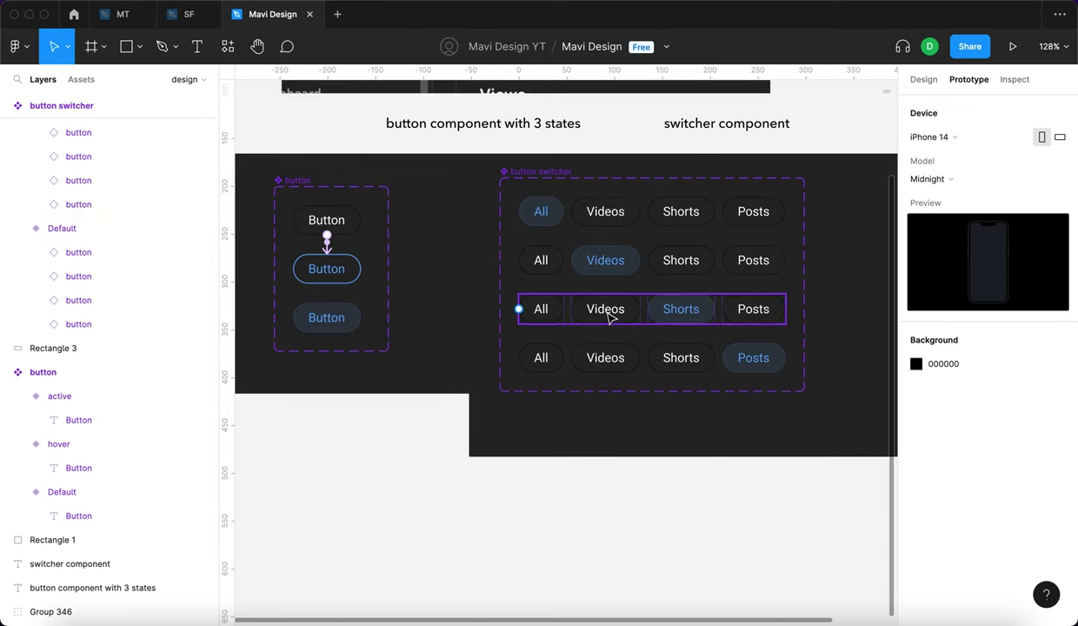
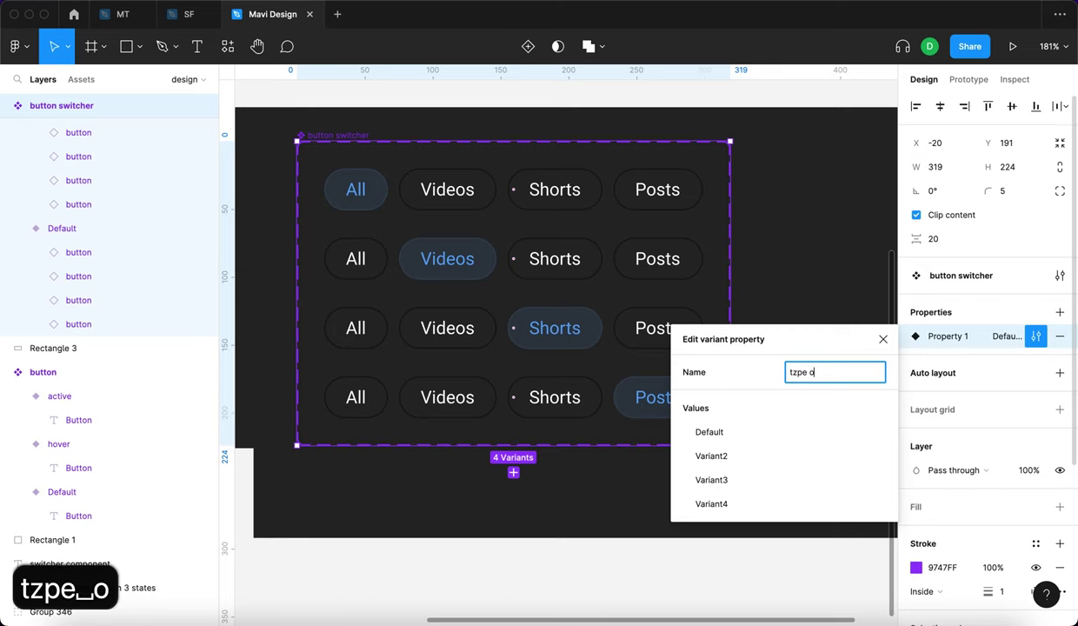
- Rename the button switcher's variant property to "type of content"
text(type_of_content)
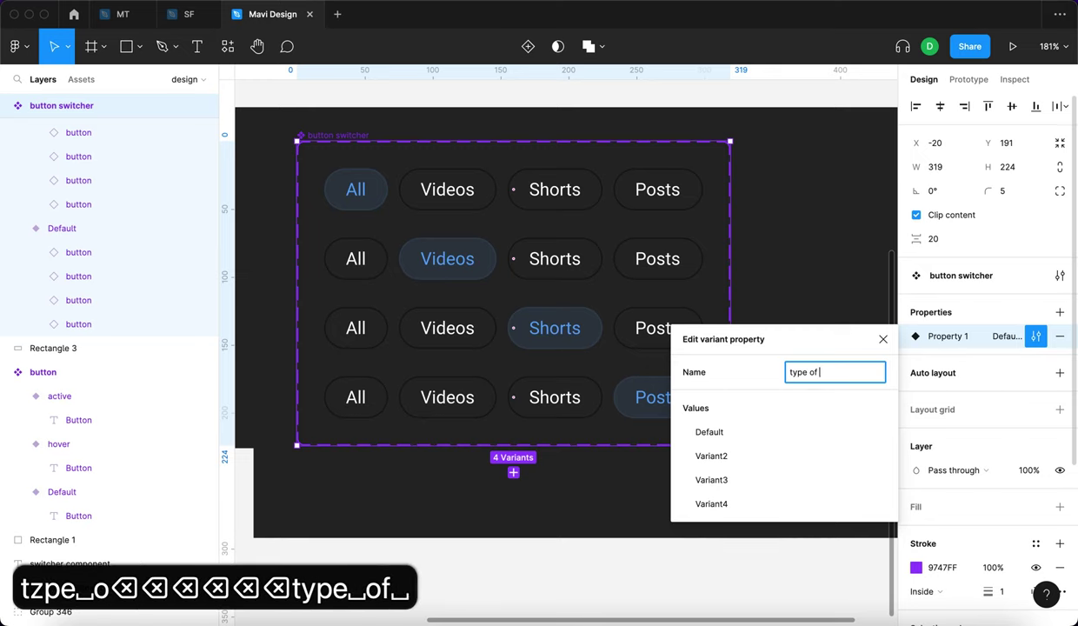
key(Return)
key(bracketright)
key(Return)
click(674, 547)
- Name the first switcher variant "all" and the second variant "videos"
click(631, 255)
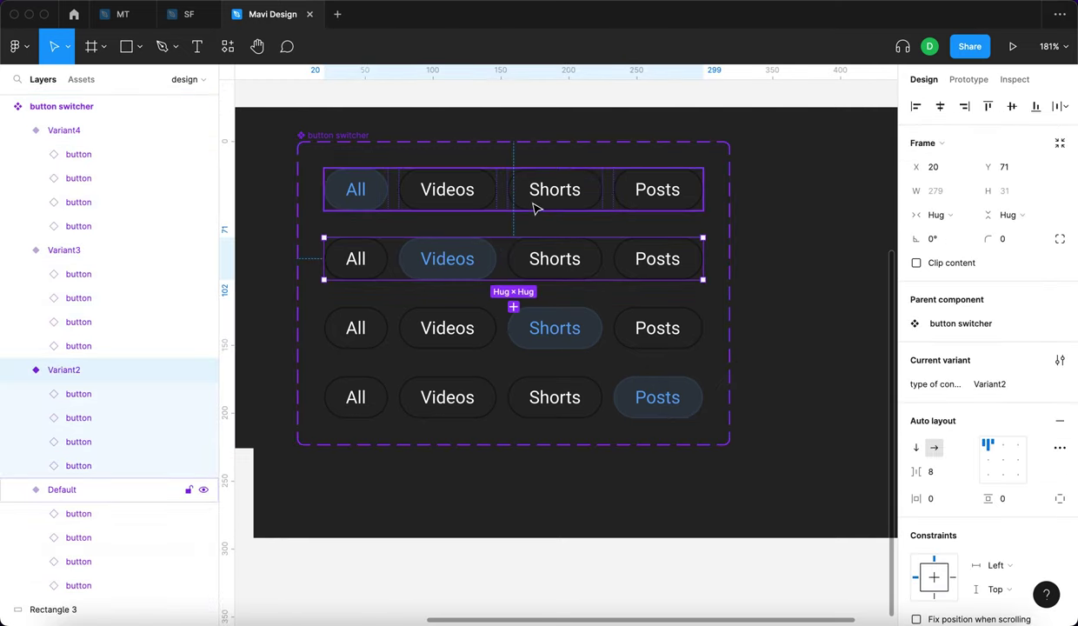
click(534, 205)
click(1004, 384)
text(all)
key(Return)
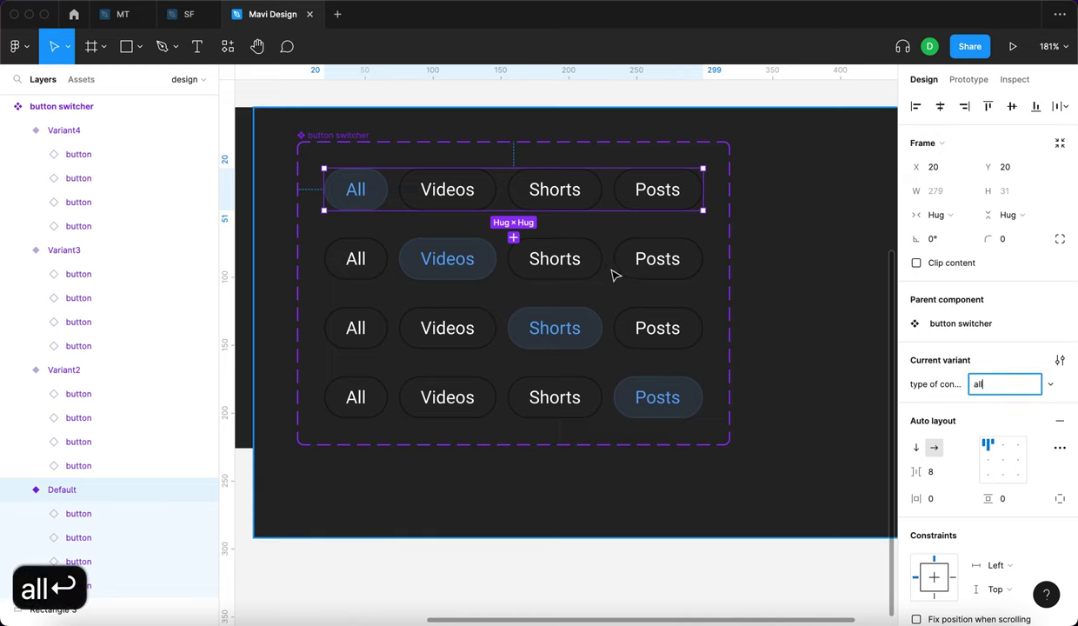
click(614, 273)
click(996, 383)
text(videos)
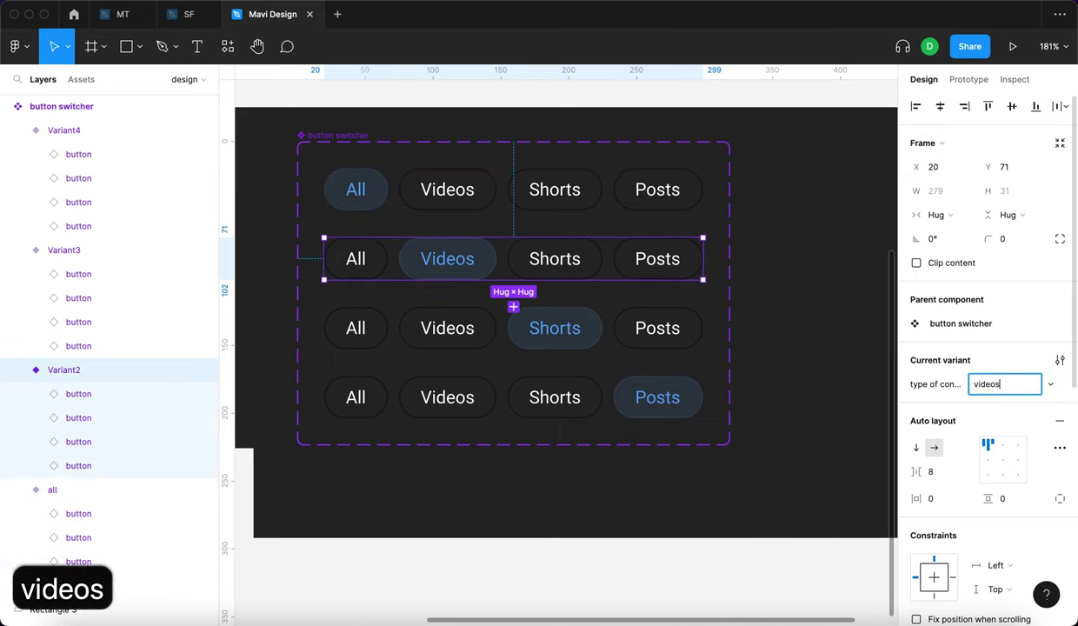
key(Return)
- Name the third switcher variant "shorts" and the fourth variant "posts"
click(674, 332)
click(1012, 388)
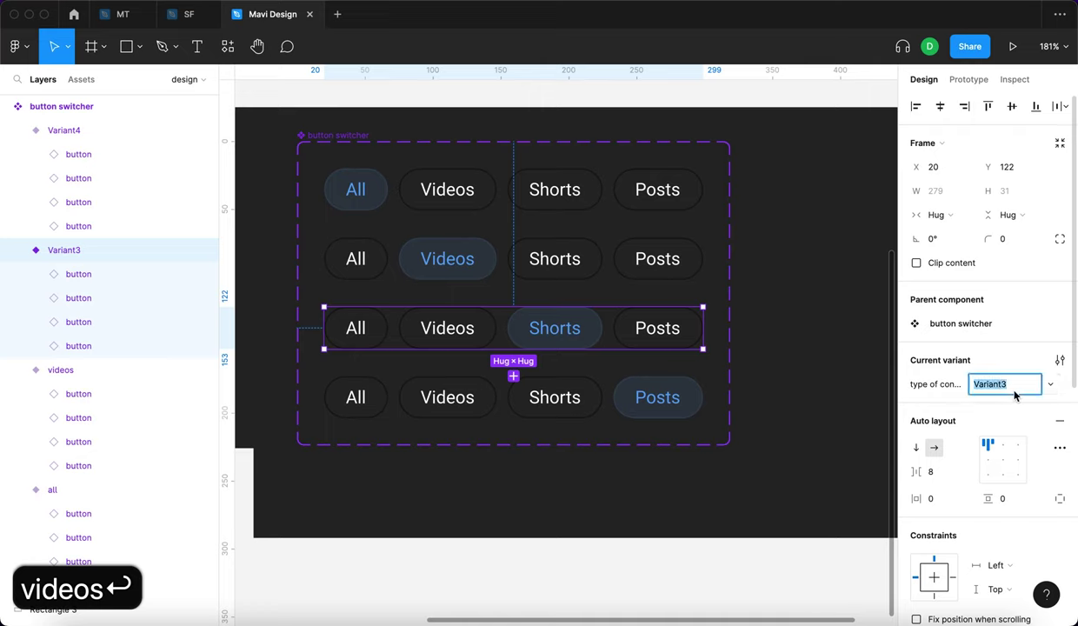
text(shorts)
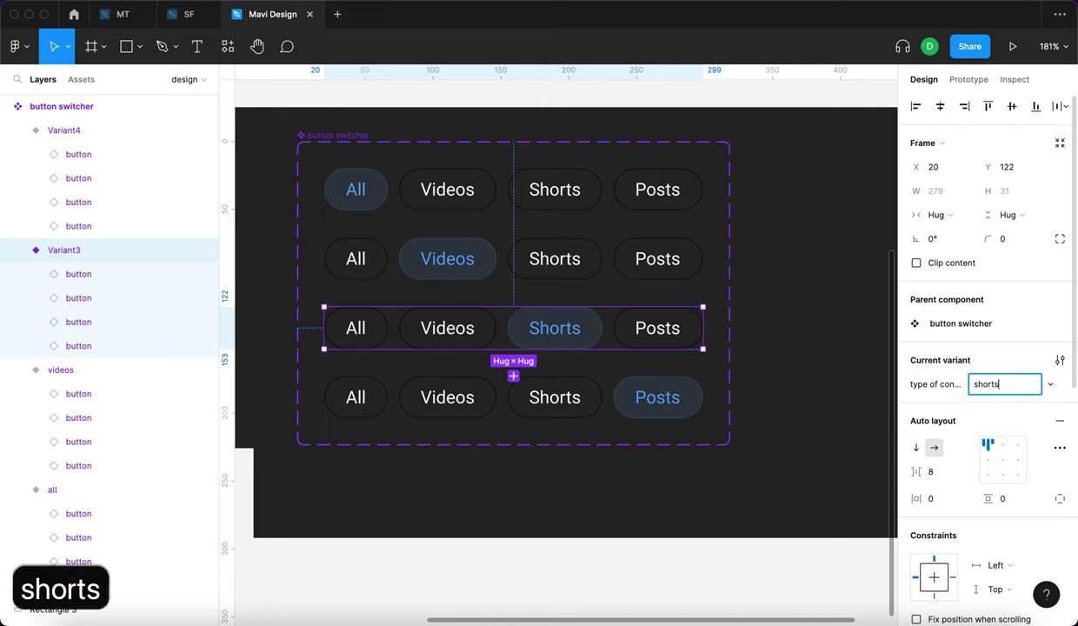
key(Return)
click(630, 393)
click(1000, 384)
text(posts)
key(Return)
click(705, 602)
- Link the Videos button in the all variant to the videos variant with an on-tap Change to interaction and instant animation
double_click(447, 189)
click(969, 79)
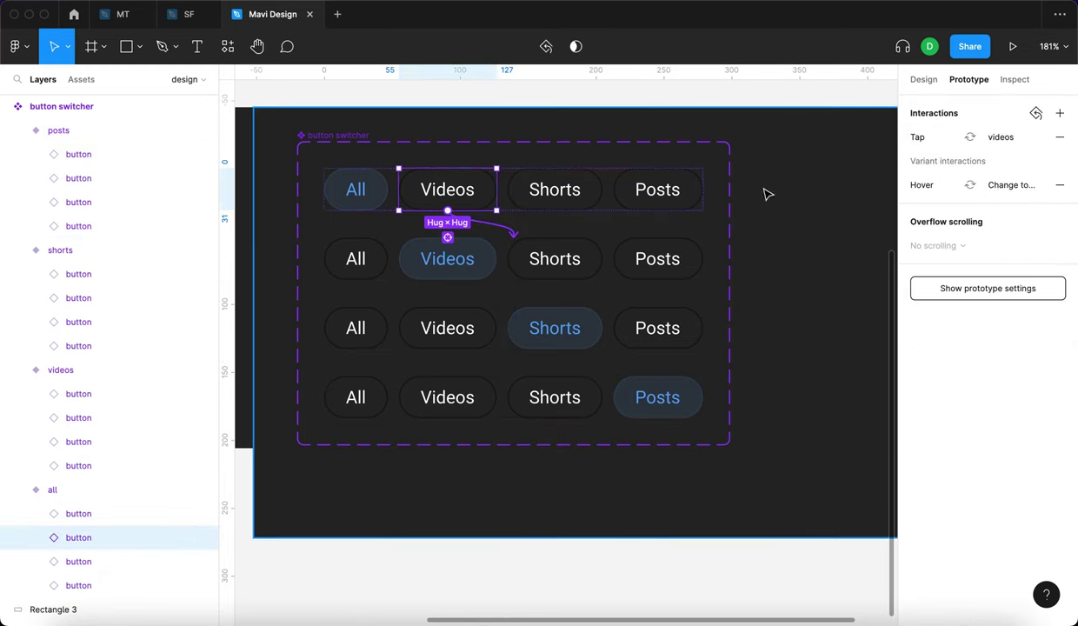
click(474, 223)
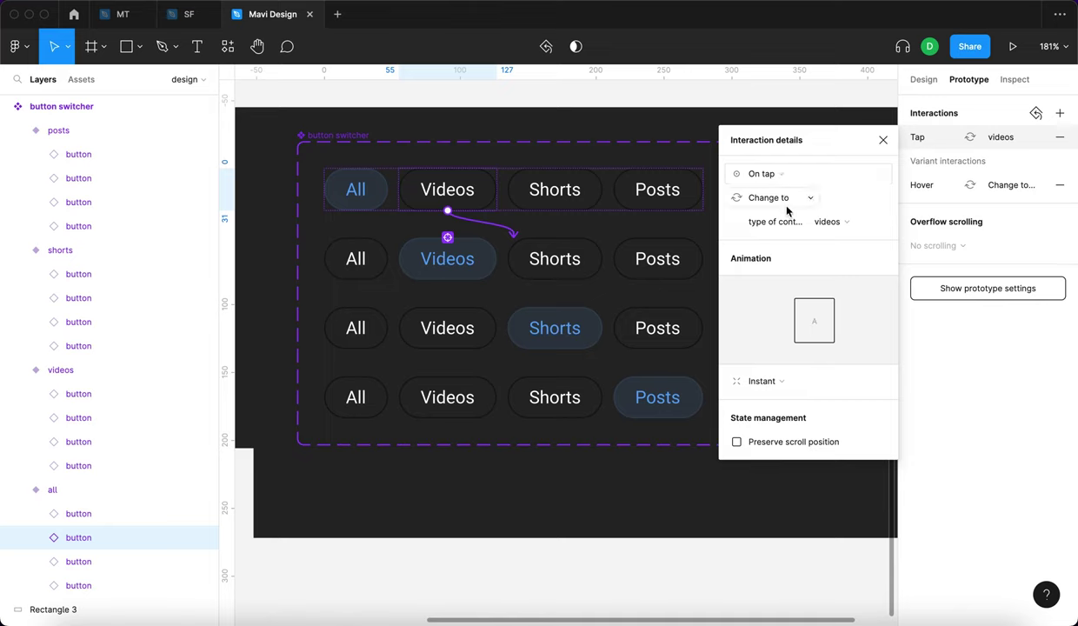
click(825, 229)
click(825, 222)
click(544, 268)
- In the all variant, link the Shorts button to the shorts variant and the Posts button to the posts variant, on tap with instant animation
click(549, 198)
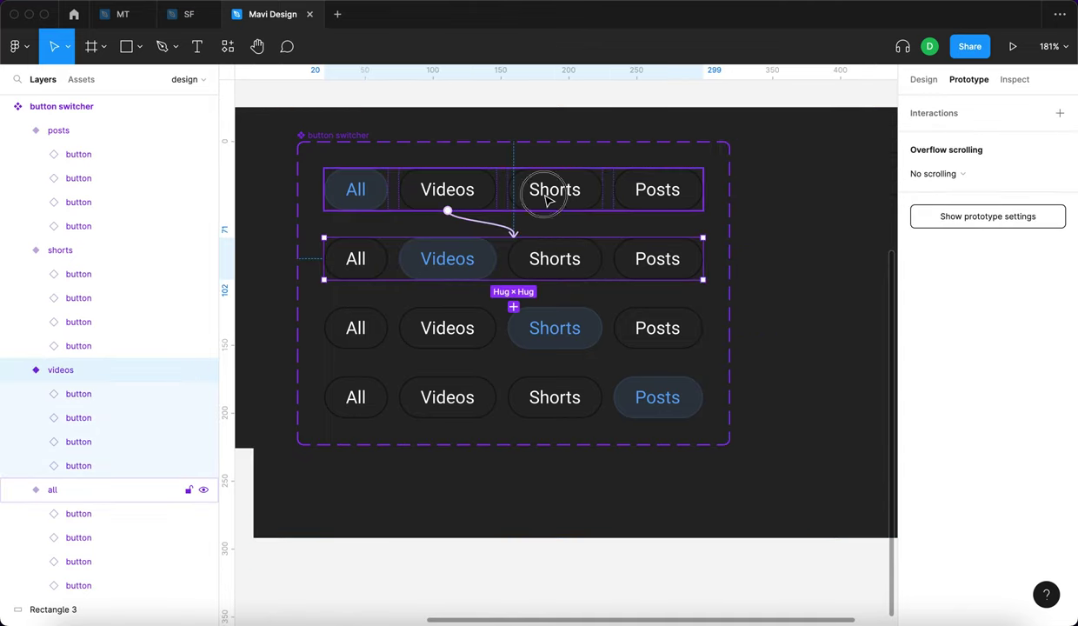
click(552, 197)
drag(555, 211, 554, 313)
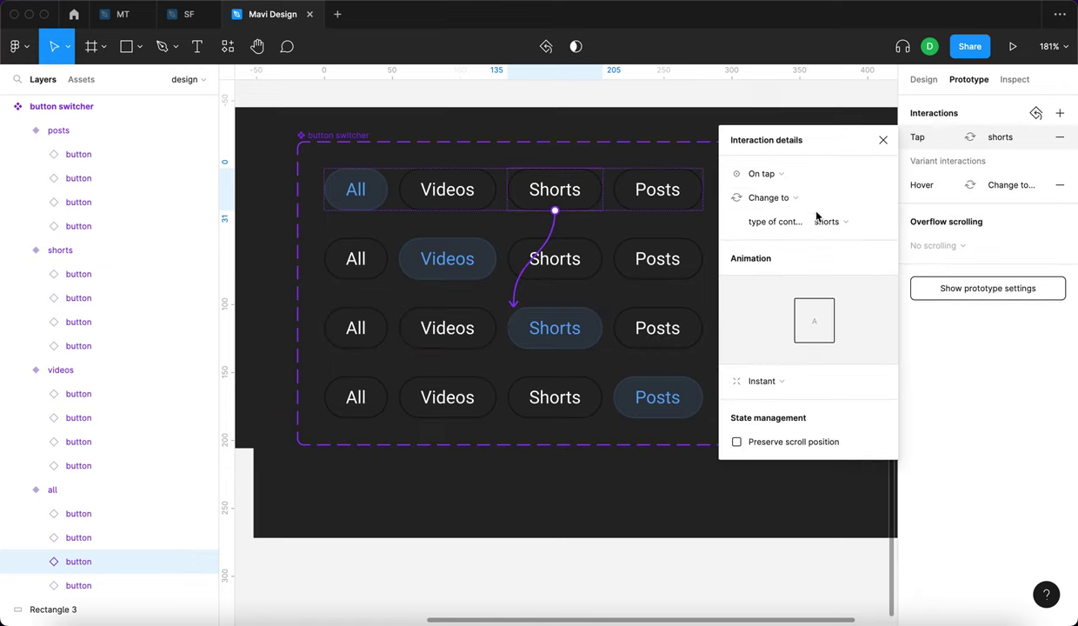
scroll(586, 320, right, 3)
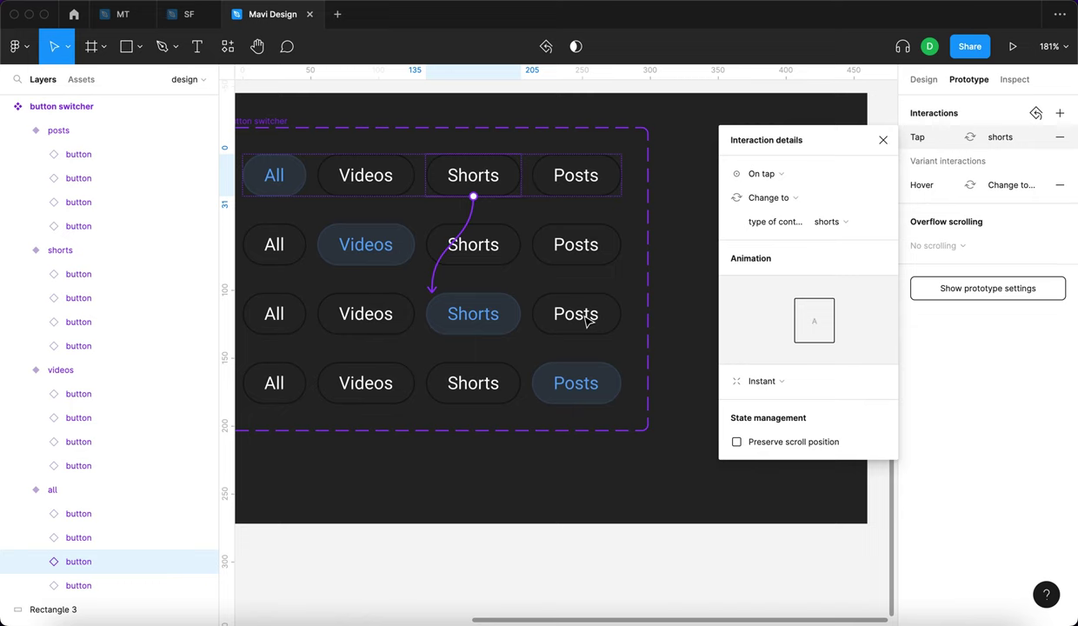
click(565, 156)
drag(566, 154, 532, 382)
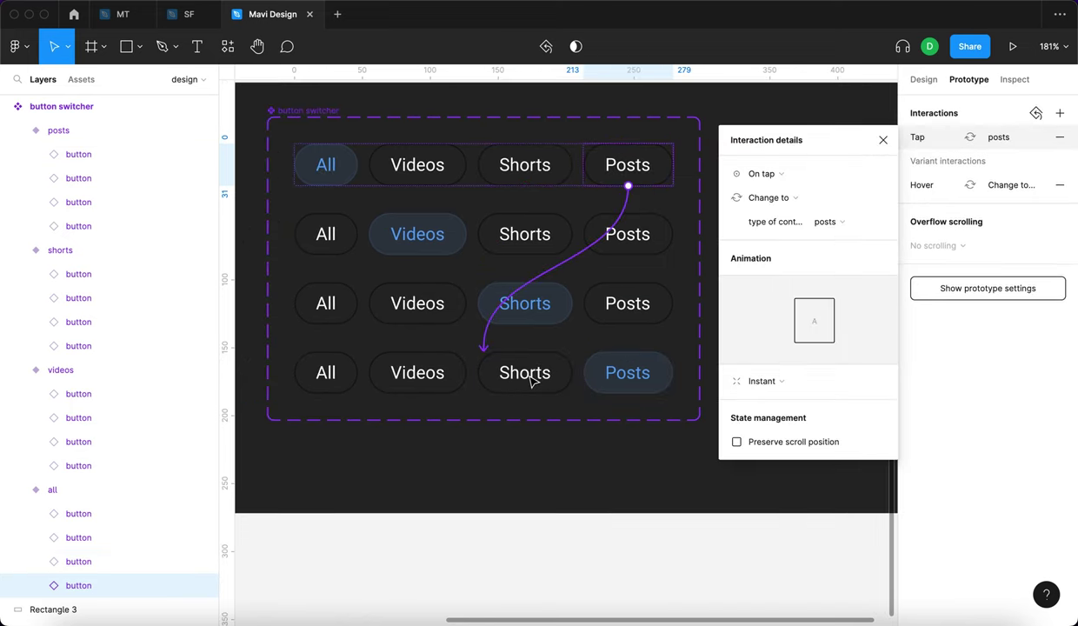
click(885, 141)
click(330, 153)
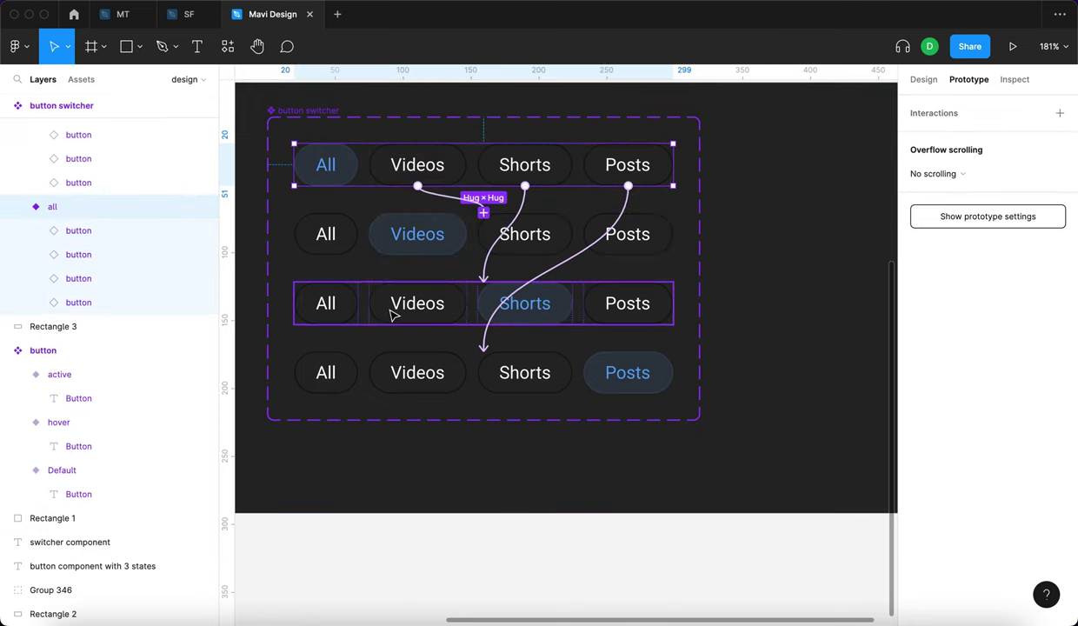
click(456, 540)
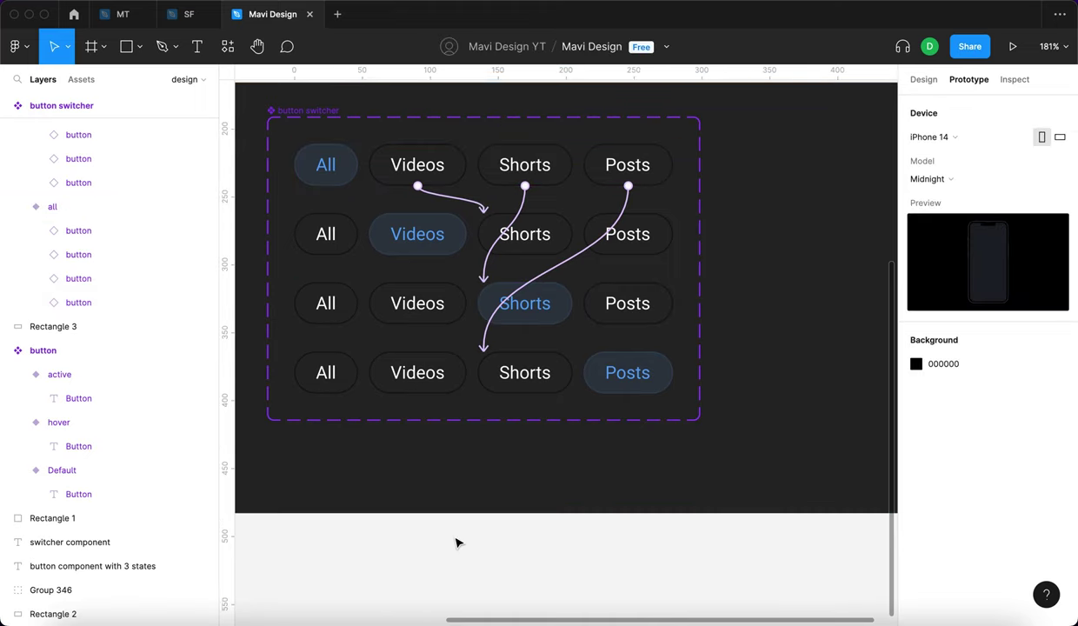
- In the videos variant, link the All, Shorts and Posts buttons to the all, shorts and posts variants with on-tap Change to interactions
click(329, 245)
click(329, 245)
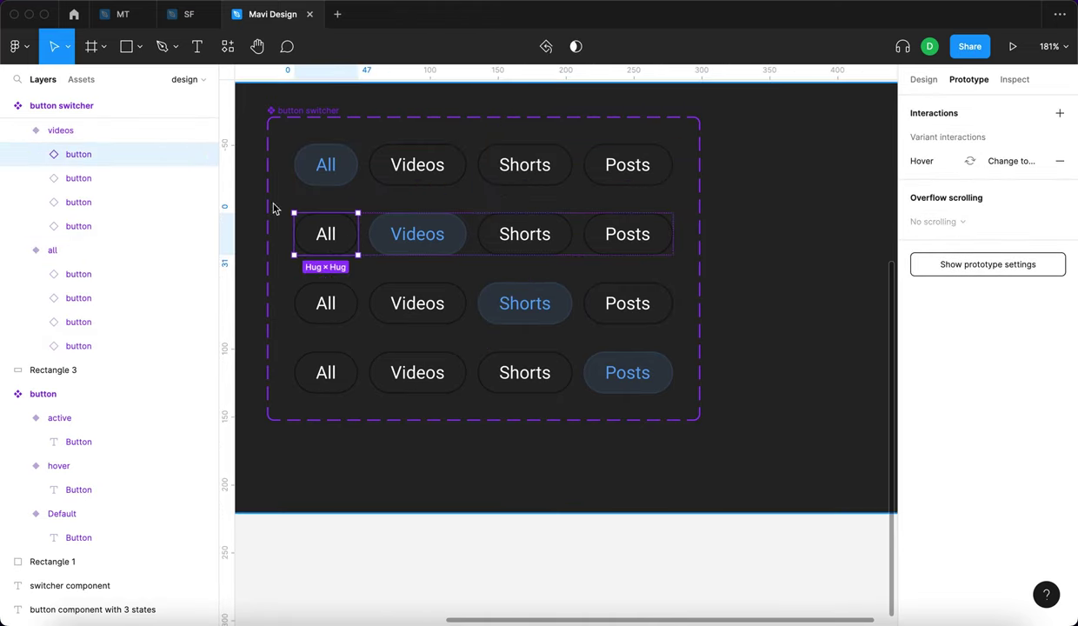
drag(327, 213, 483, 188)
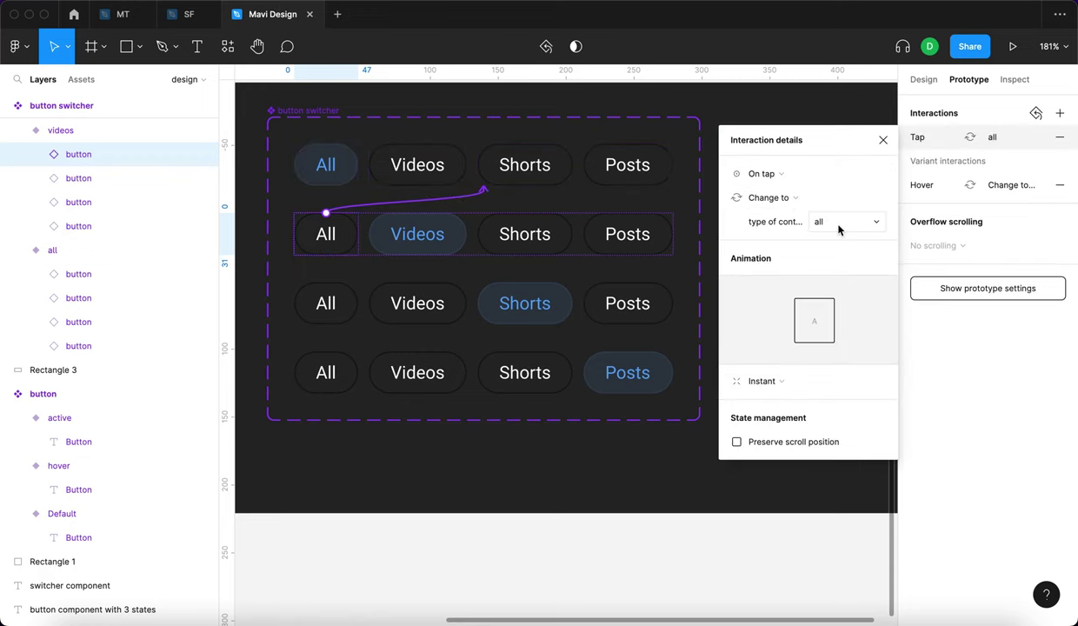
click(534, 249)
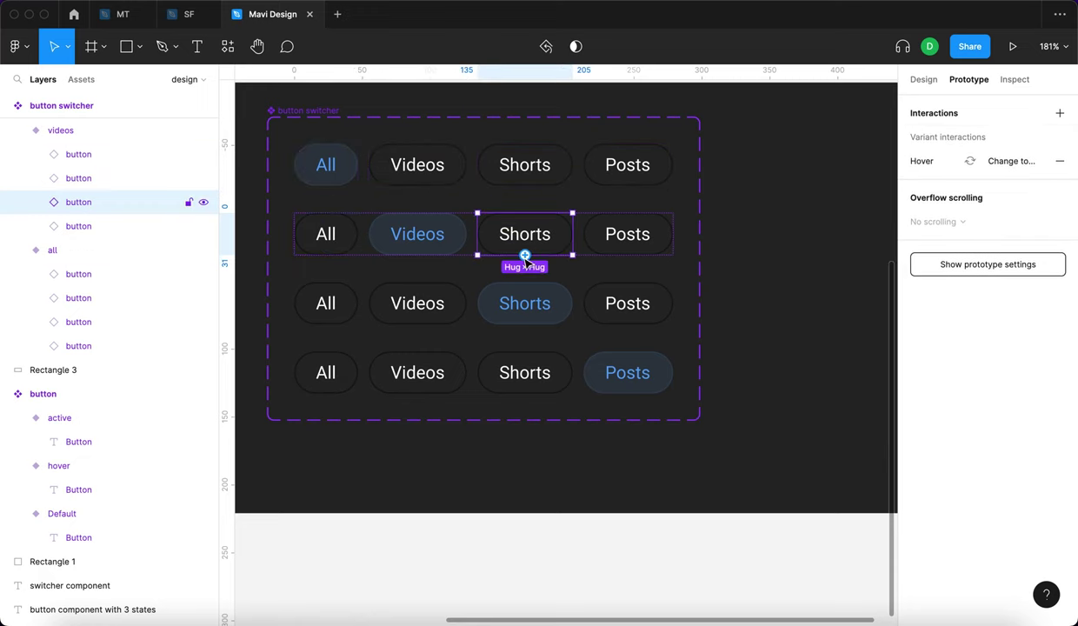
drag(524, 255, 492, 287)
click(633, 250)
drag(628, 255, 627, 366)
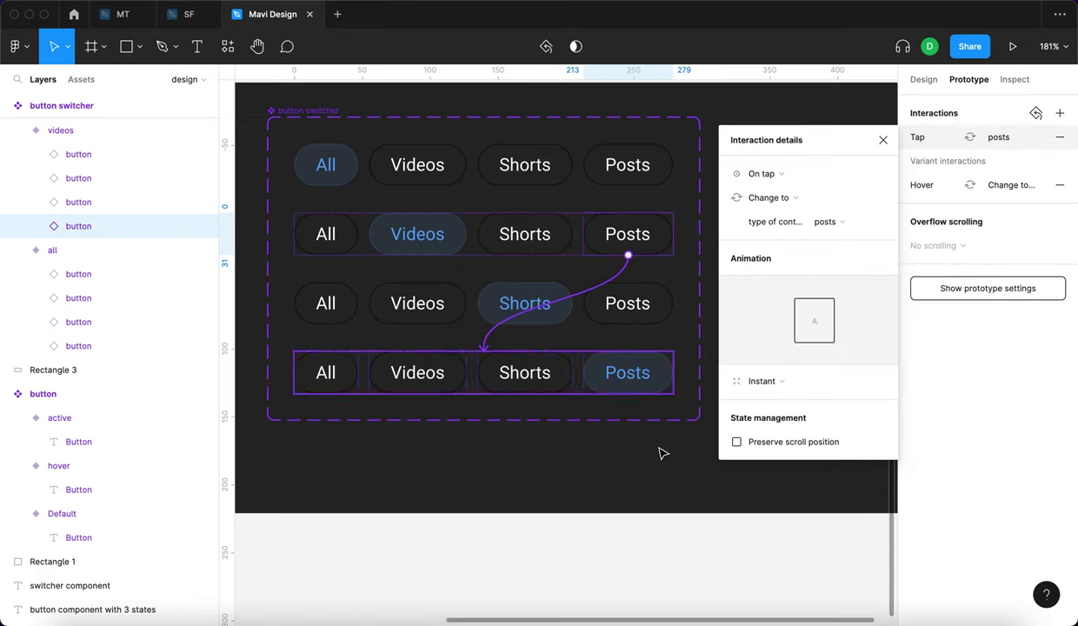
click(646, 544)
click(461, 244)
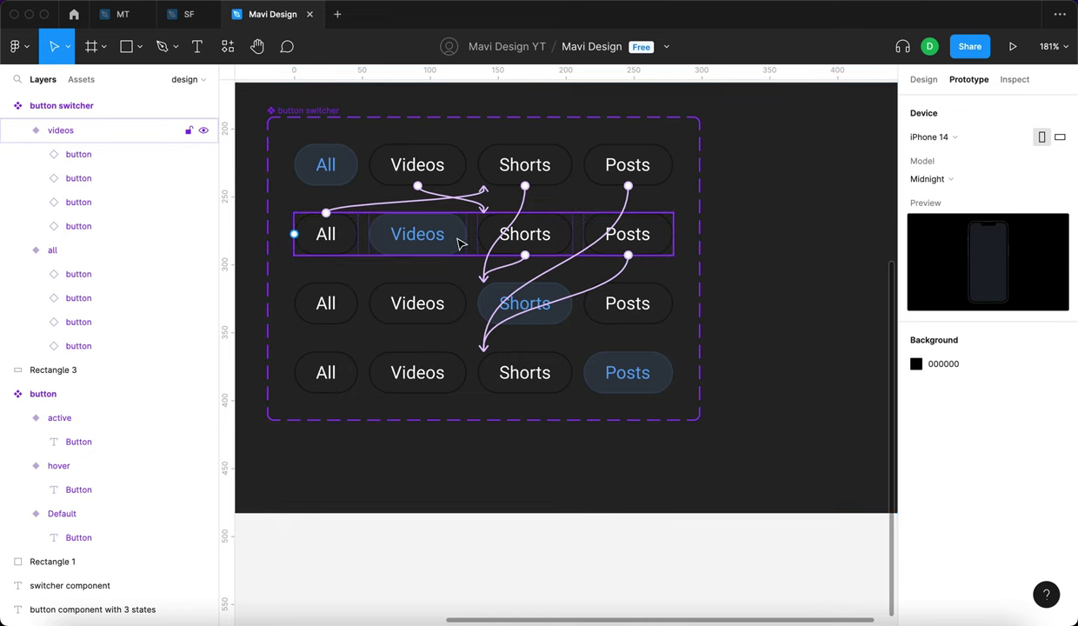
- In the shorts variant, link the All, Videos and Posts buttons to the all, videos and posts variants with on-tap interactions
double_click(352, 295)
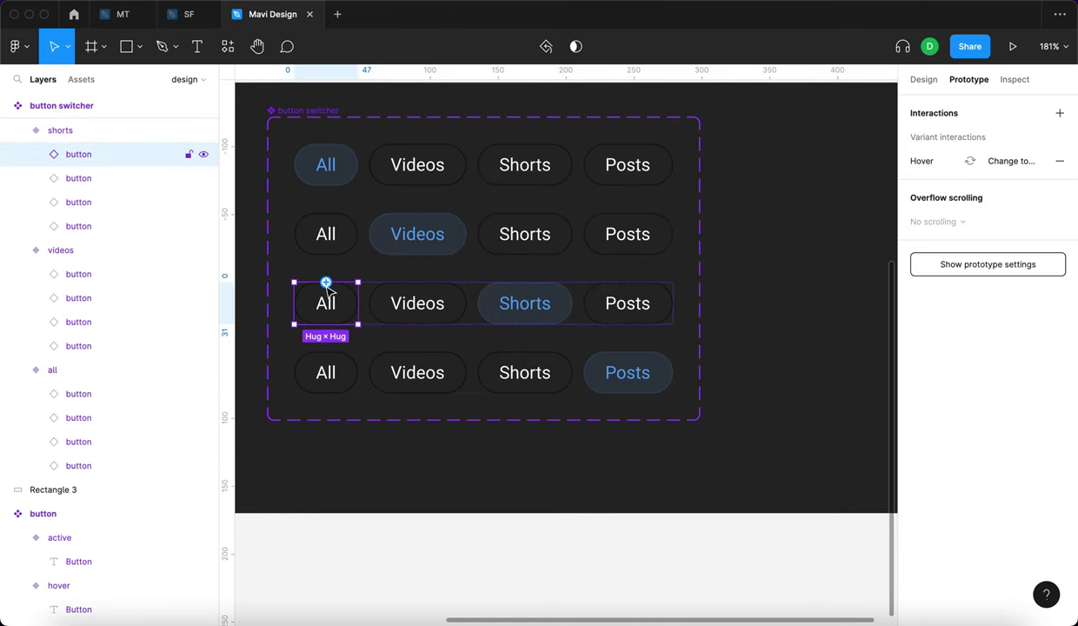
drag(326, 283, 513, 179)
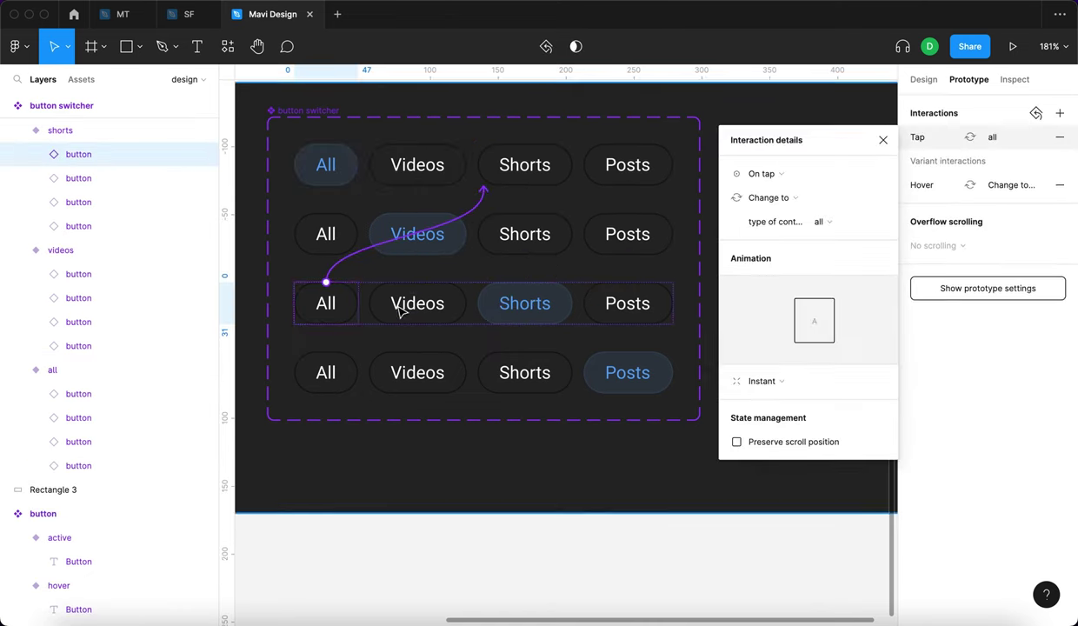
click(419, 310)
drag(418, 283, 470, 250)
click(628, 303)
drag(628, 324, 532, 355)
- In the posts variant, link the All, Videos and Shorts buttons to their matching variants with on-tap Change to interactions
click(306, 380)
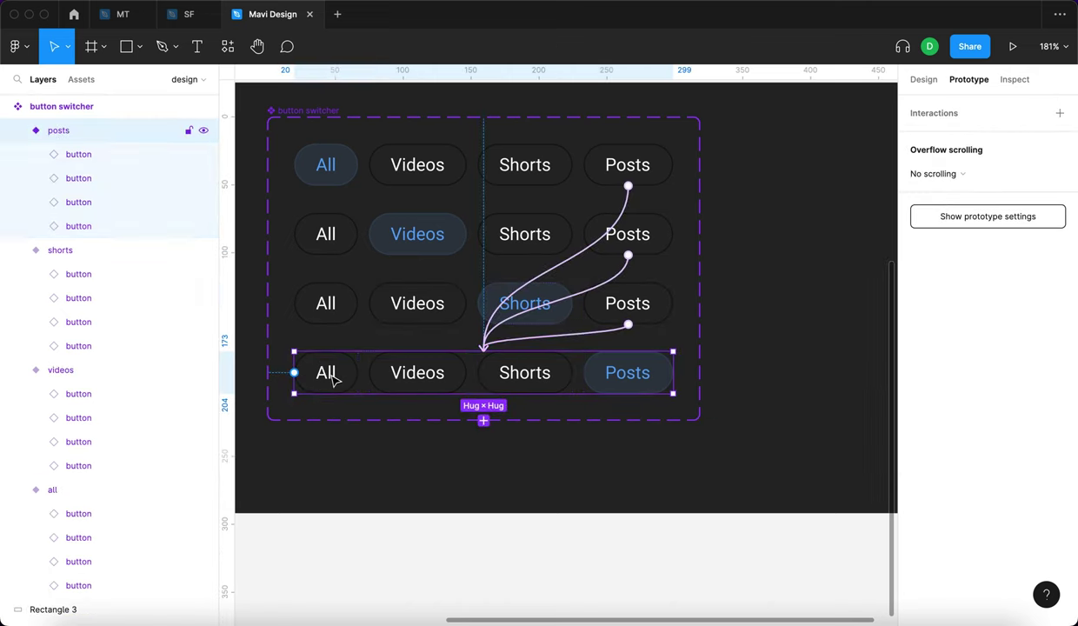
click(333, 377)
drag(326, 352, 428, 183)
click(387, 373)
drag(418, 352, 518, 245)
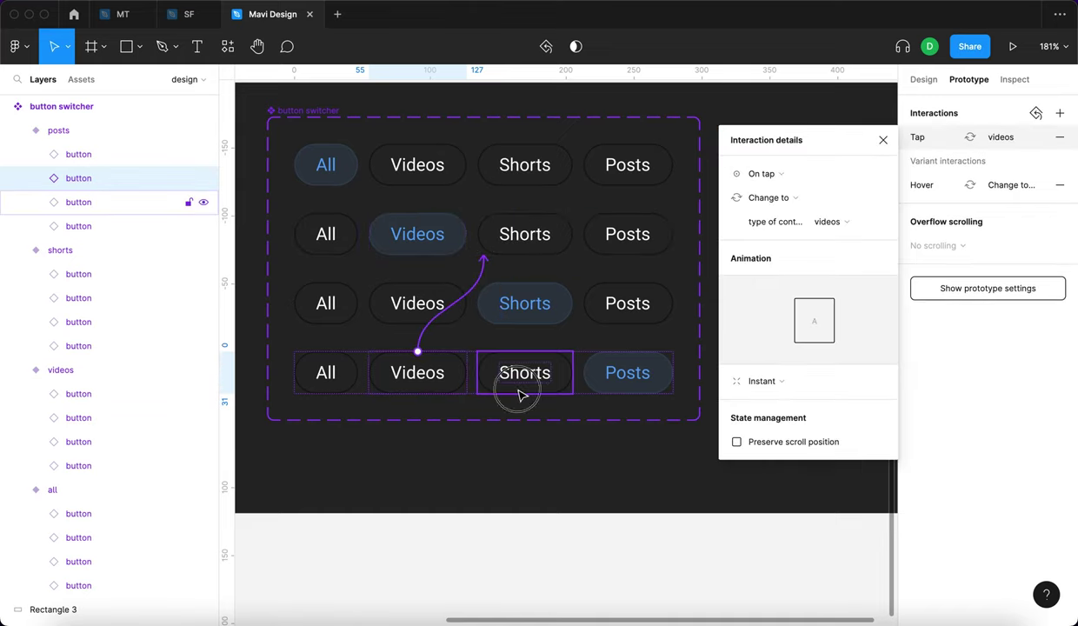
click(522, 393)
drag(525, 352, 556, 322)
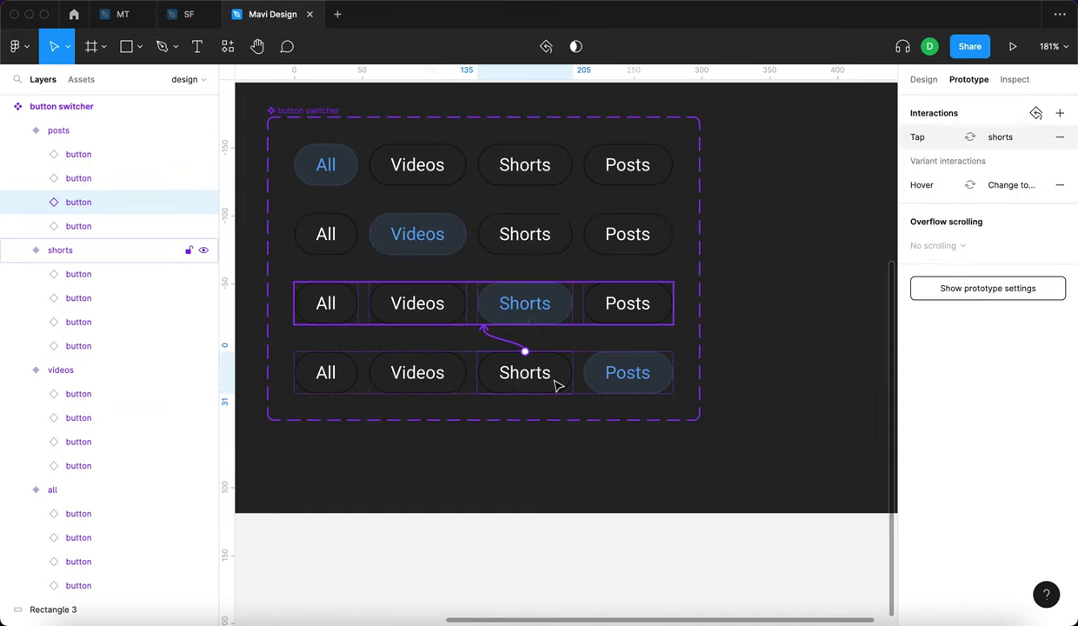
click(563, 539)
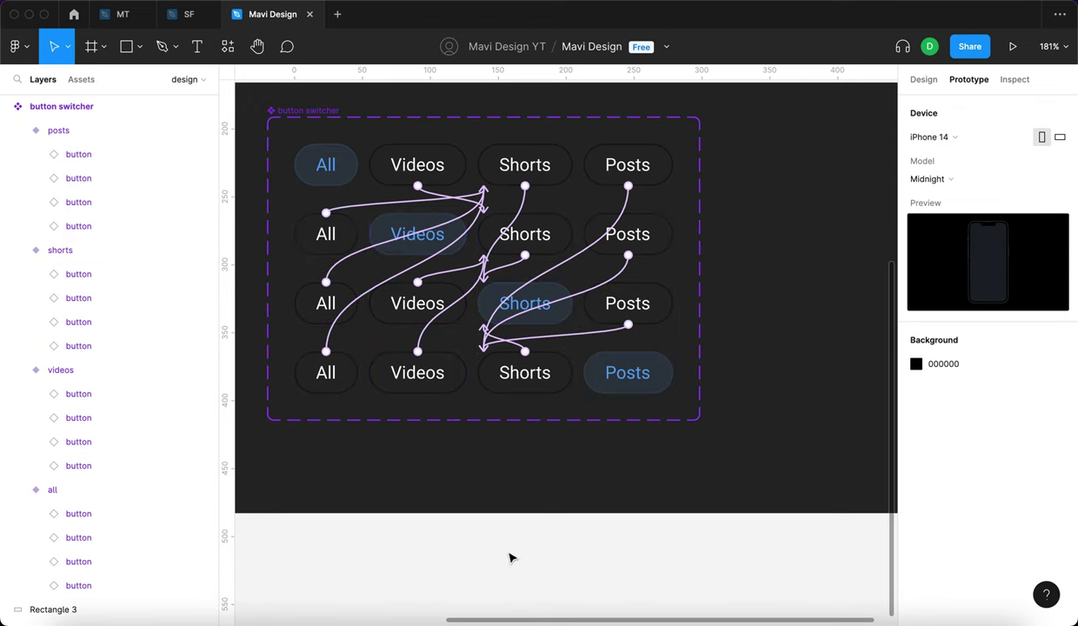
- Draw a new frame about 577 × 314 in the empty canvas area below the button and button switcher components
scroll(528, 588, left, 3)
scroll(529, 588, up, 1)
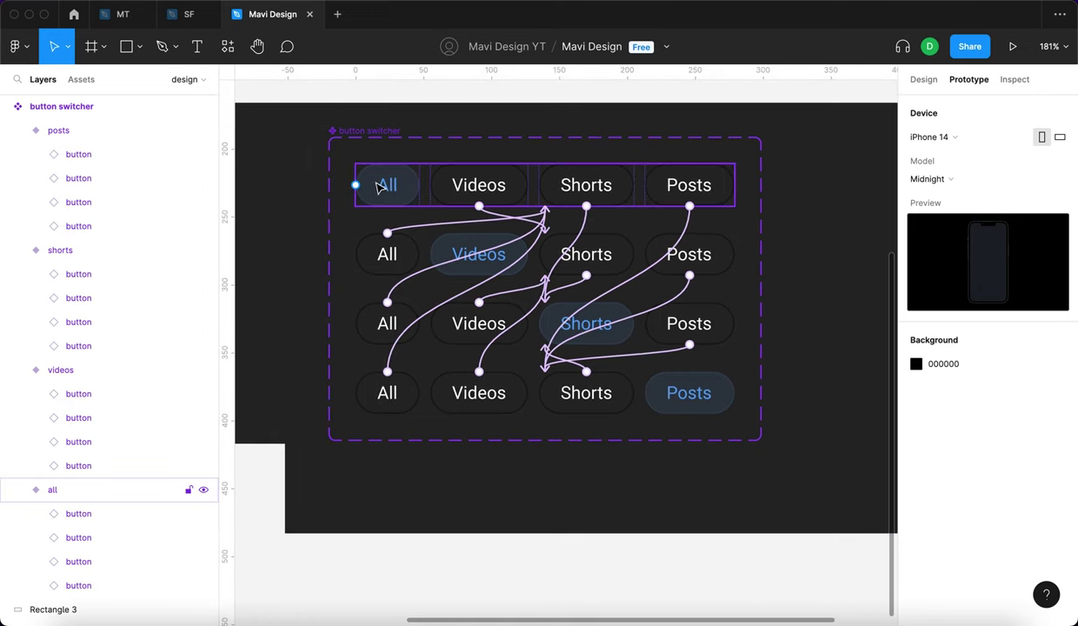
scroll(380, 188, down, 3)
scroll(408, 174, up, 3)
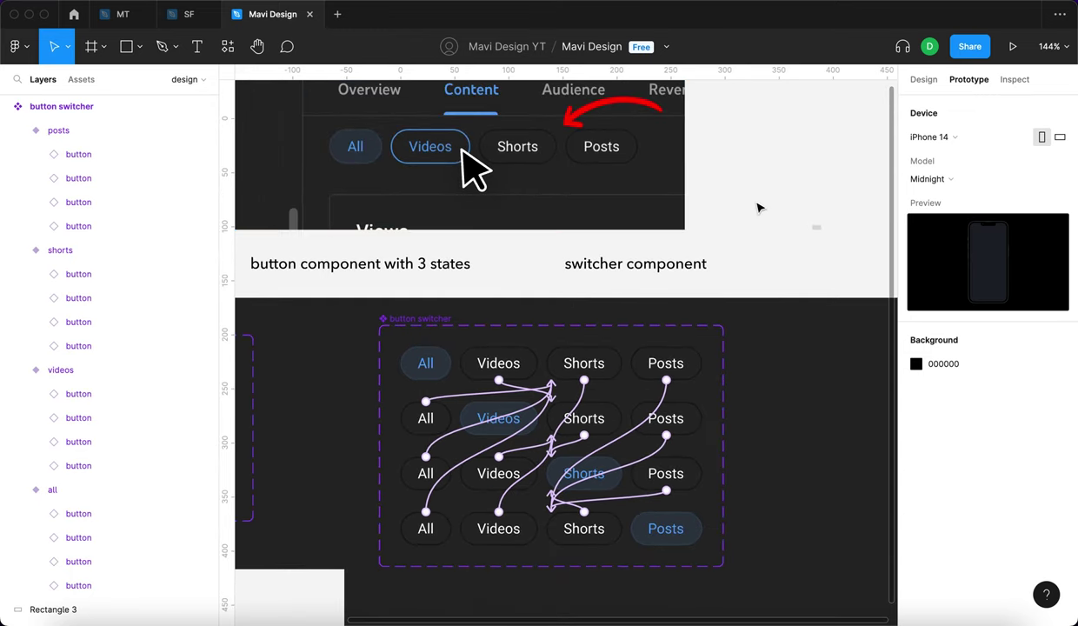
scroll(760, 207, down, 5)
key(f)
scroll(826, 228, right, 3)
scroll(827, 228, down, 1)
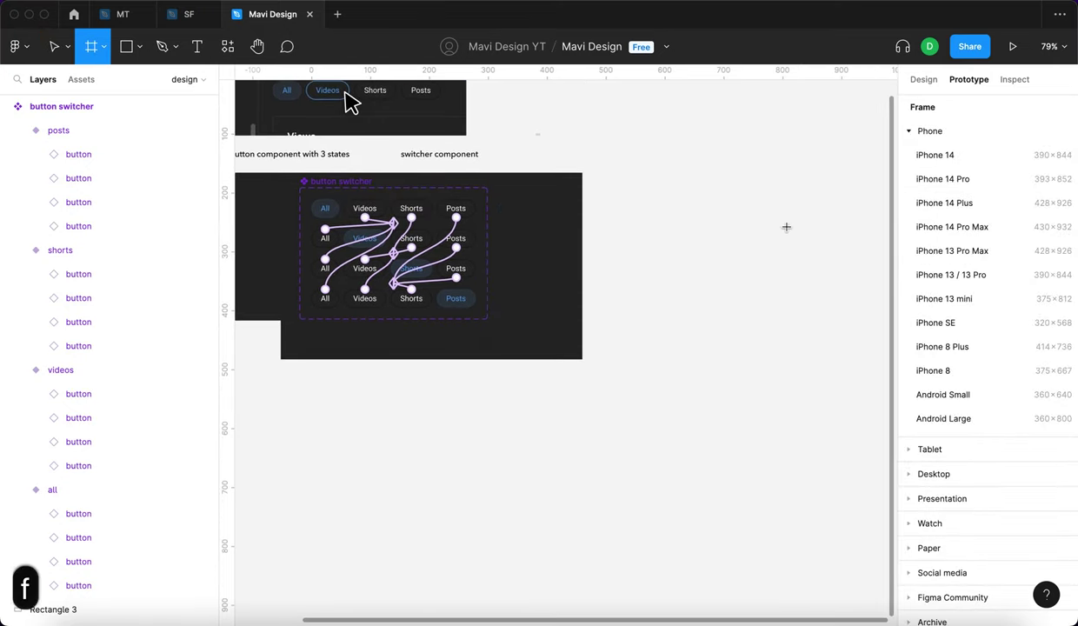
scroll(374, 367, left, 4)
scroll(374, 367, down, 1)
drag(388, 351, 729, 537)
- Set the new frame's size to 600 wide by 350 high
click(924, 79)
click(938, 191)
text(600)
key(Tab)
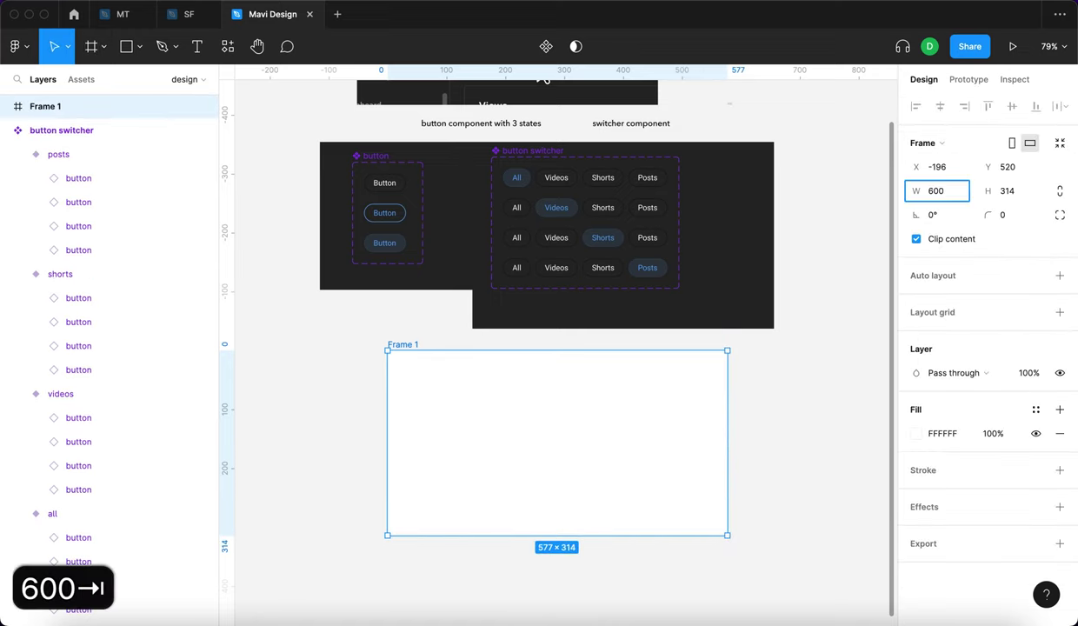
text(350)
key(Return)
click(563, 465)
click(564, 464)
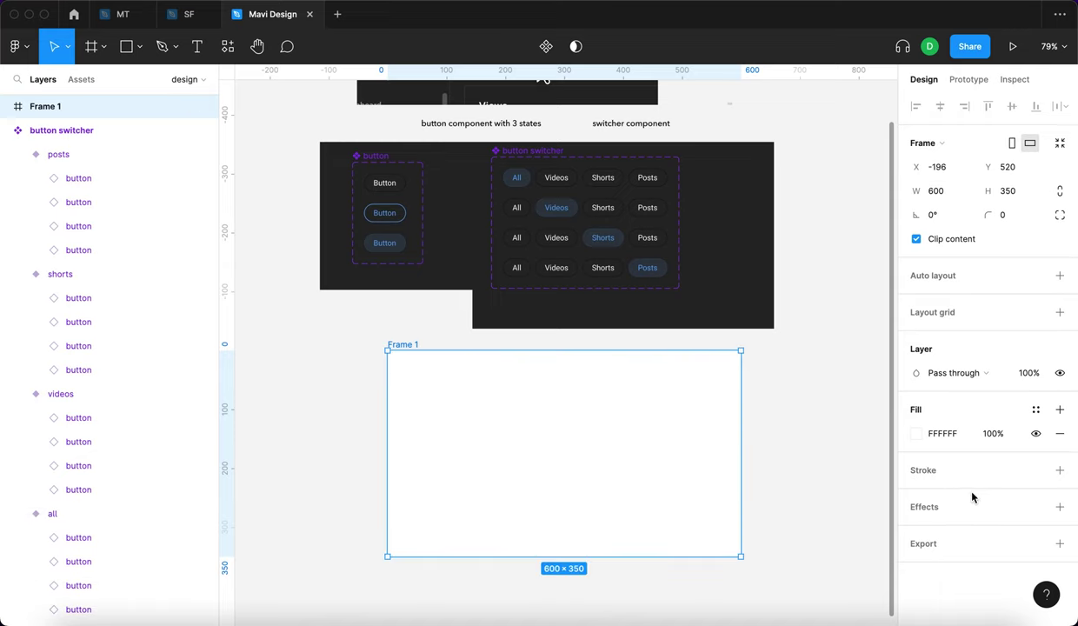
- Fill the new frame with the dark grey 282828 sampled from the component background, and rename the frame "test frame"
click(918, 437)
click(745, 462)
click(722, 181)
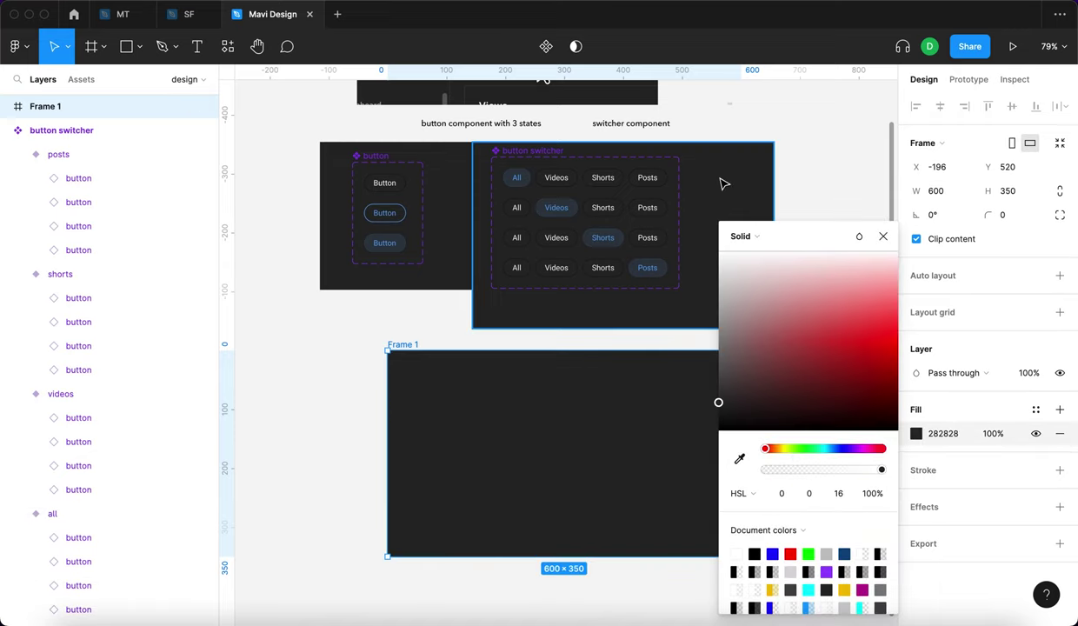
double_click(402, 346)
text(test frame)
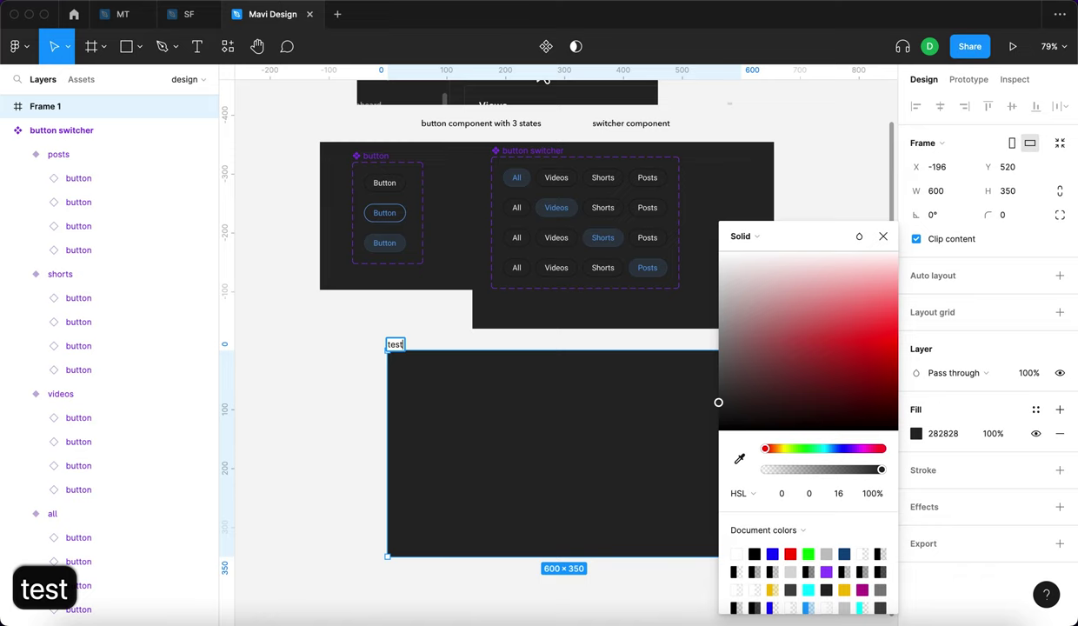
key(Return)
click(283, 348)
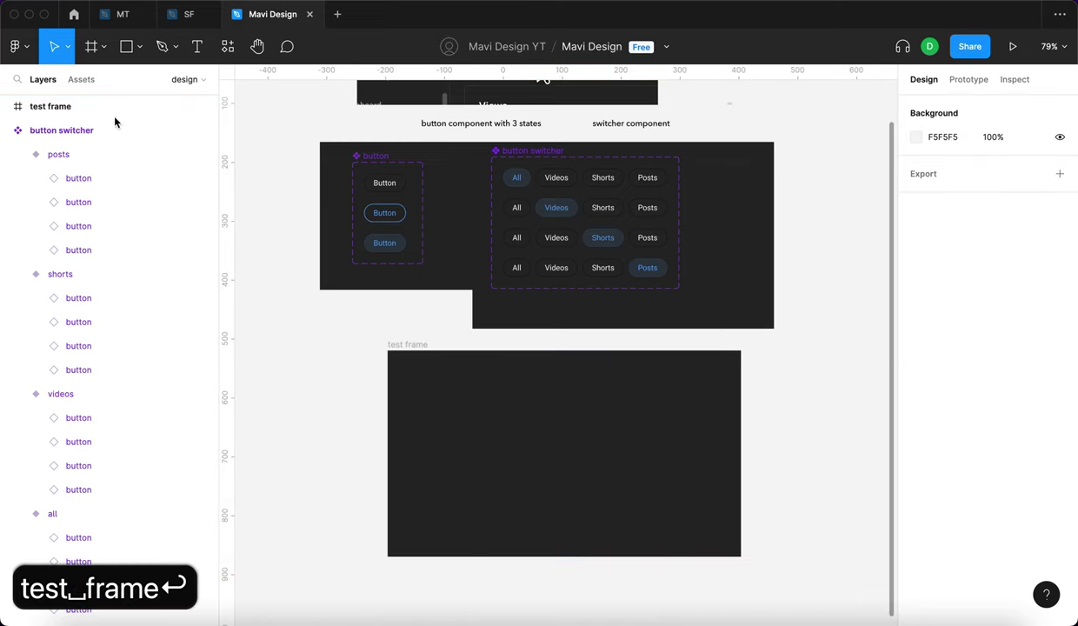
- Place an instance of the local button switcher component in the test frame and centre it horizontally and vertically
click(83, 79)
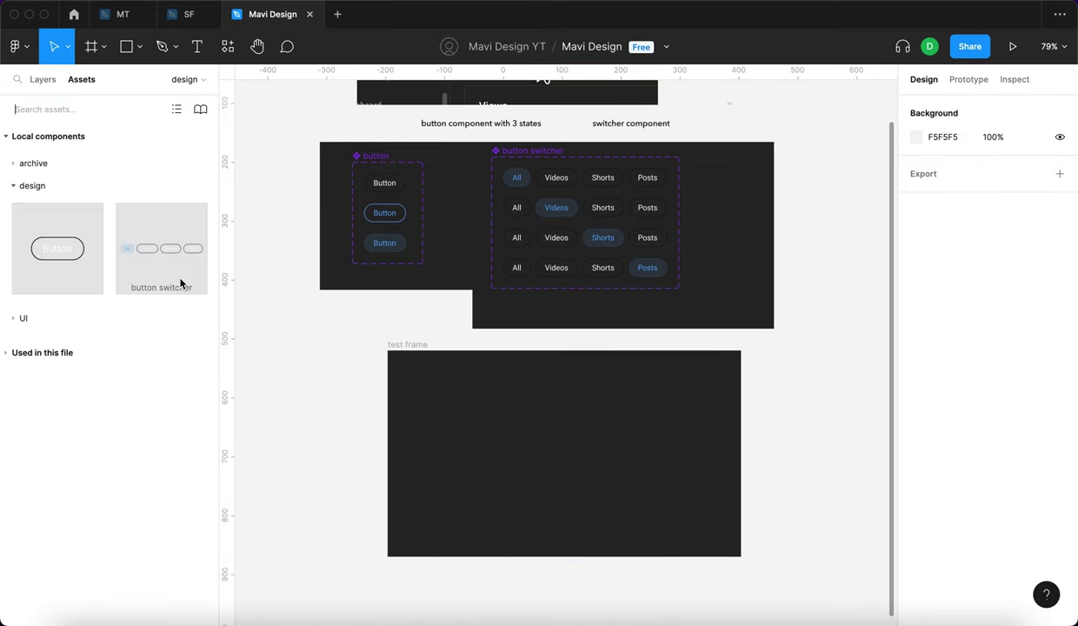
drag(160, 258, 556, 459)
click(768, 485)
click(661, 445)
key(alt+h)
key(alt+v)
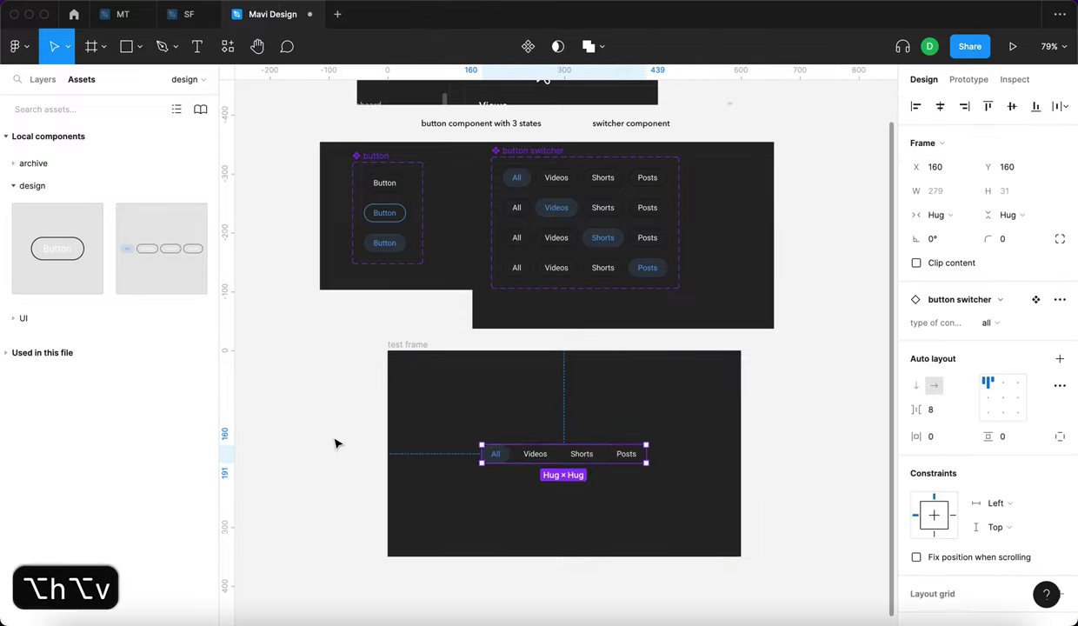
click(306, 446)
- Present the test frame as a prototype to preview the button switcher
scroll(536, 470, up, 5)
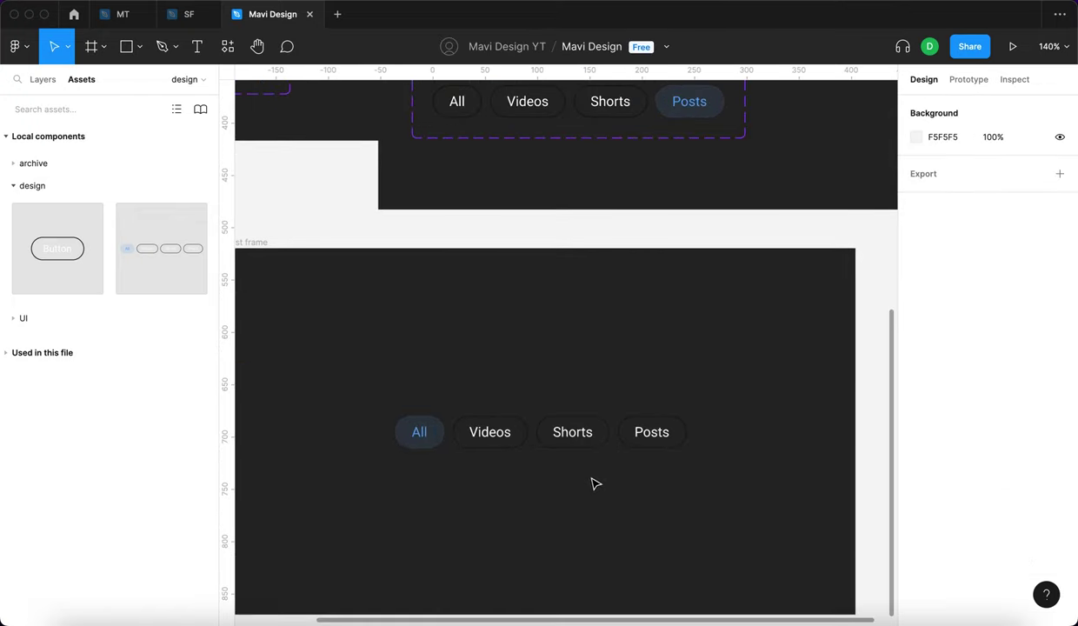
scroll(609, 417, down, 5)
scroll(539, 279, up, 3)
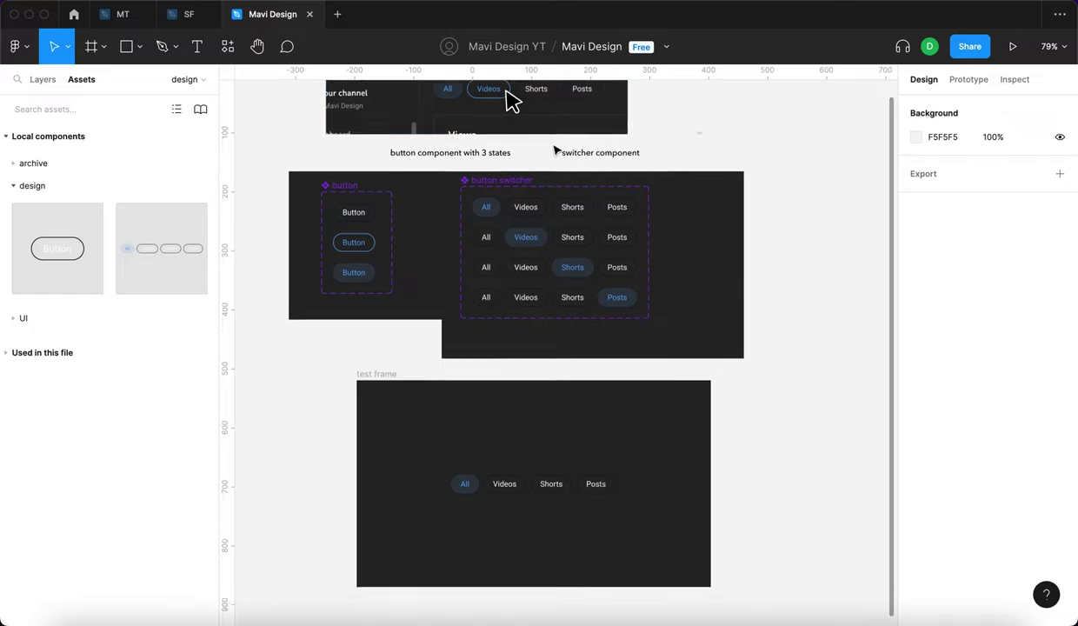
scroll(592, 160, up, 3)
scroll(687, 287, down, 10)
click(396, 265)
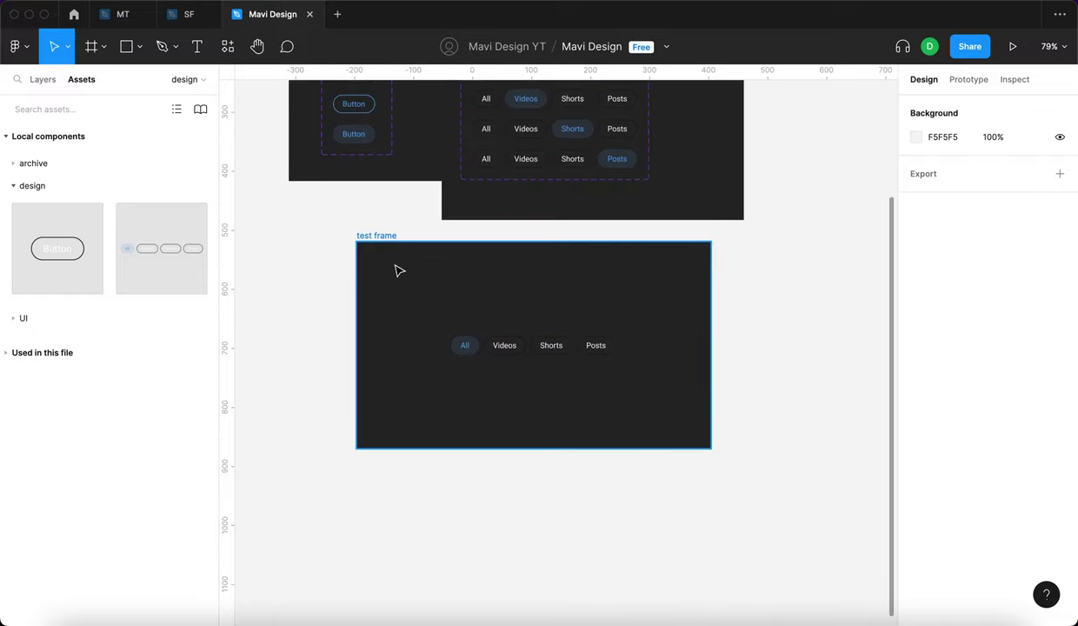
click(1013, 46)
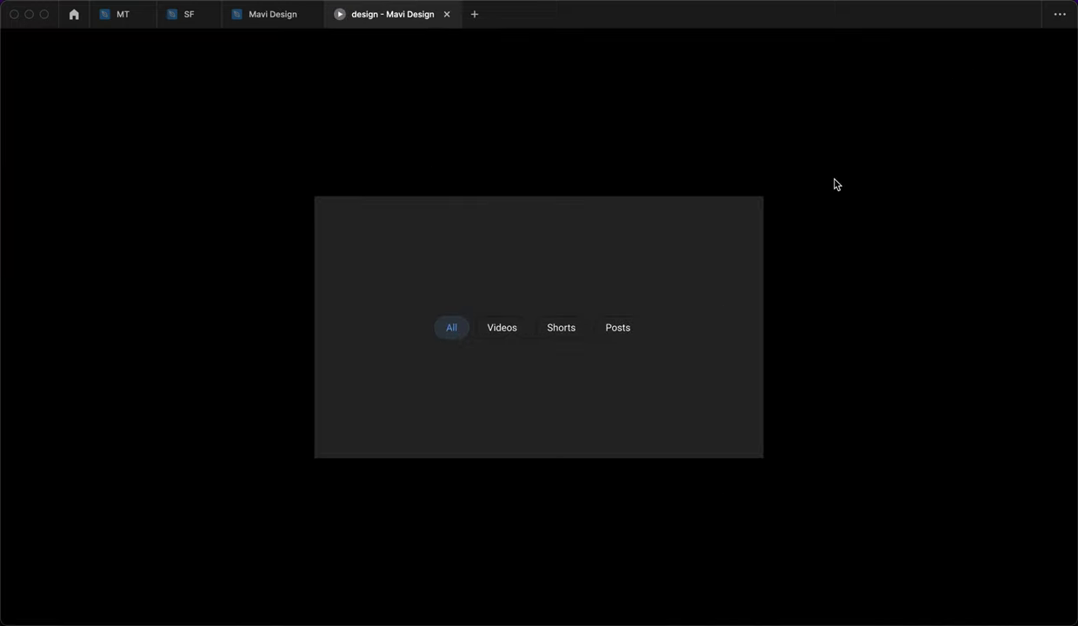
- Set the prototype preview scaling to Fit width and the prototype device to None, and return to the Mavi Design file
click(1014, 50)
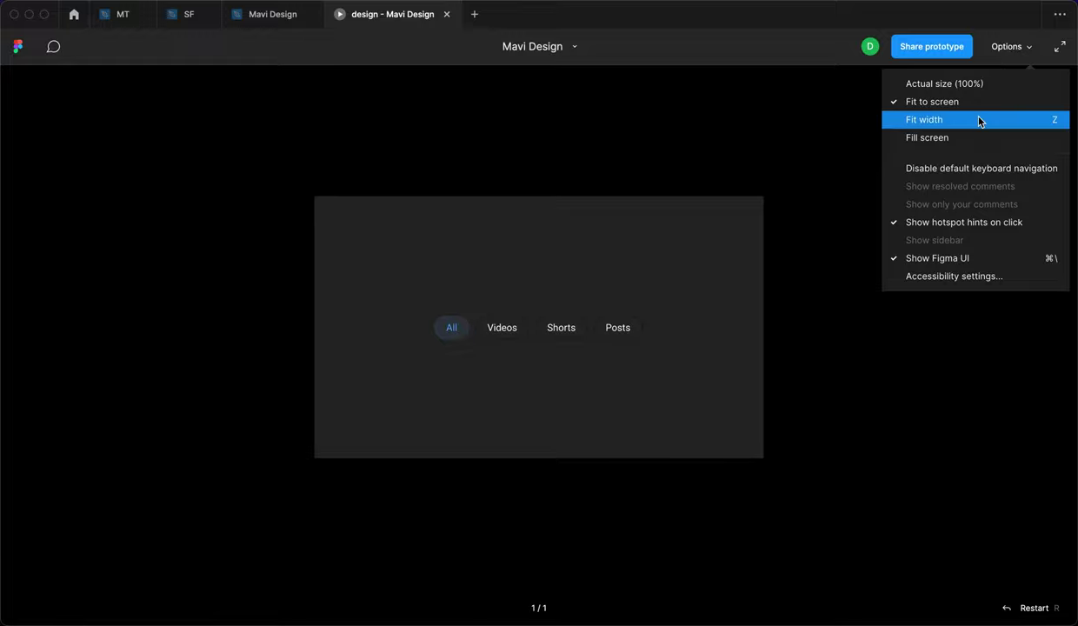
click(979, 121)
click(1017, 51)
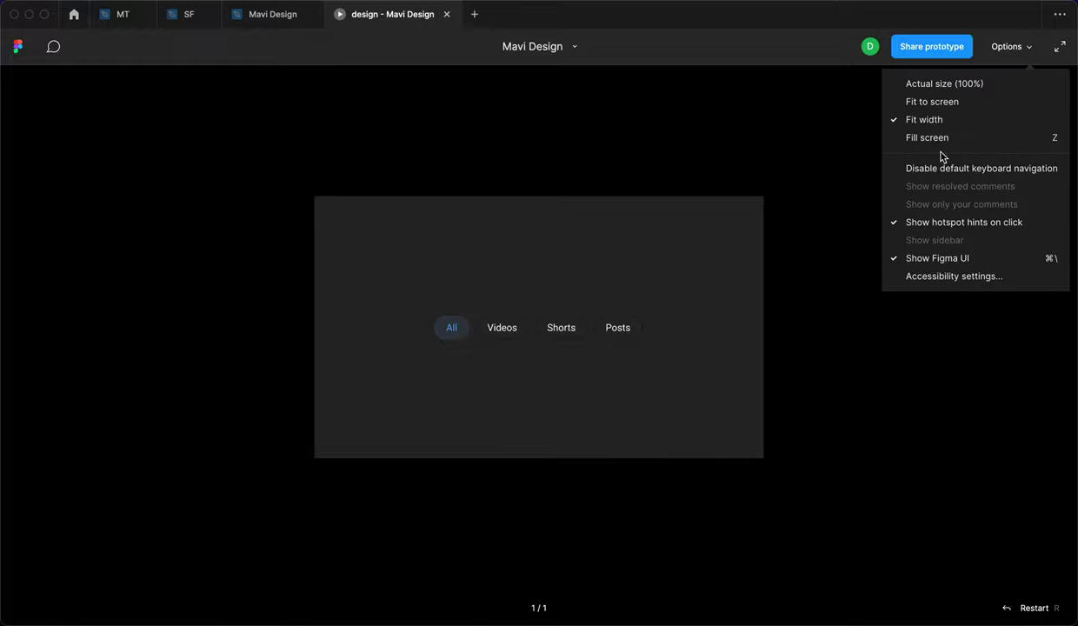
click(876, 139)
click(939, 345)
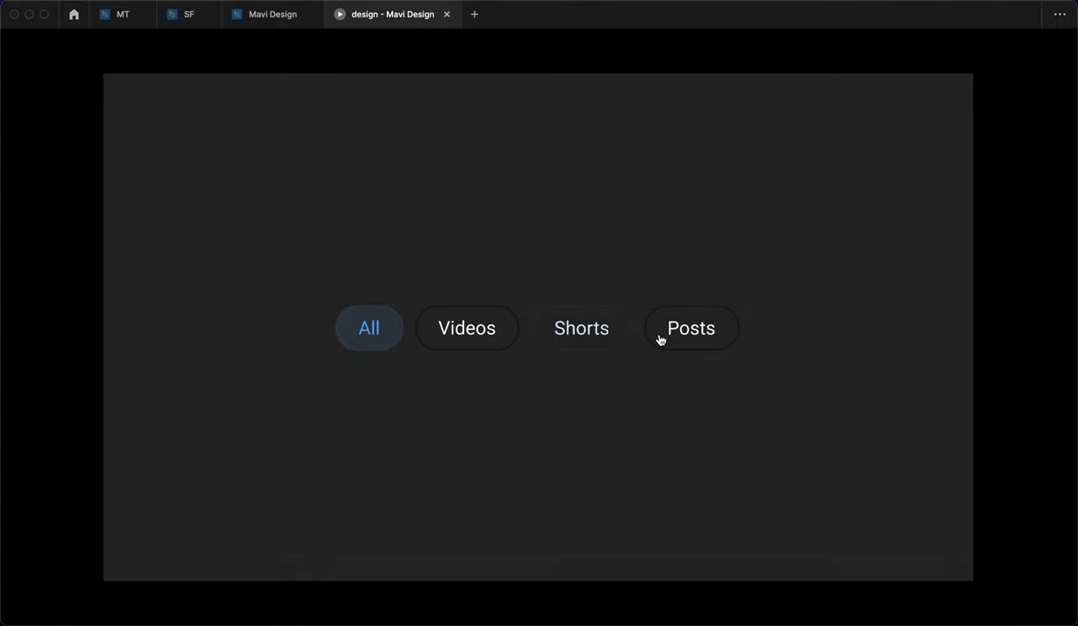
click(272, 15)
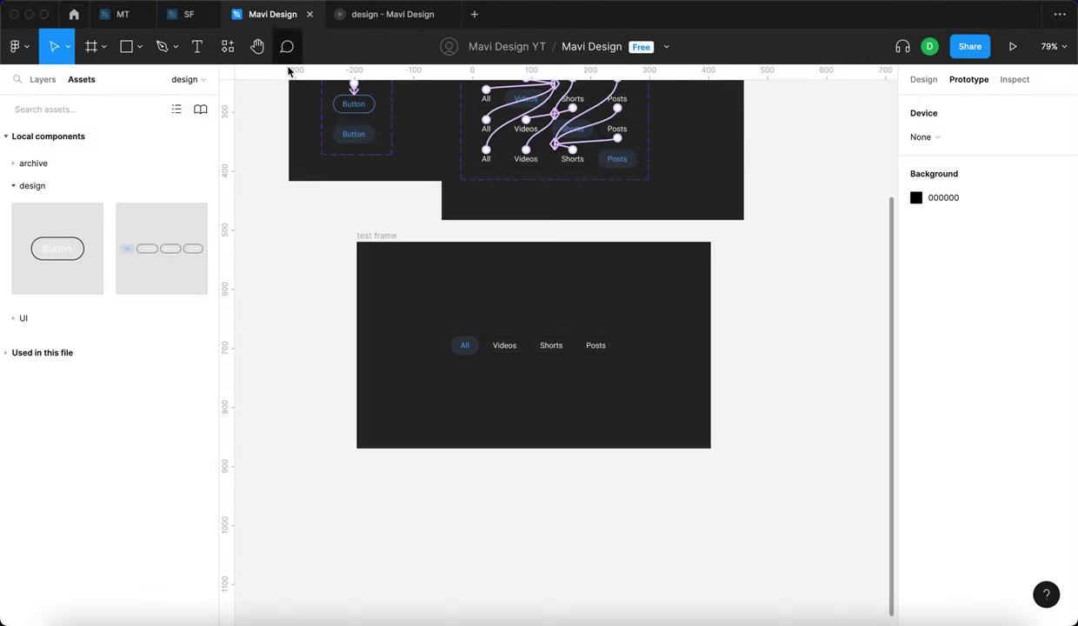
- Return to the prototype preview and test the button switcher by selecting Videos, Shorts and Posts in turn
scroll(322, 169, up, 3)
scroll(329, 148, up, 5)
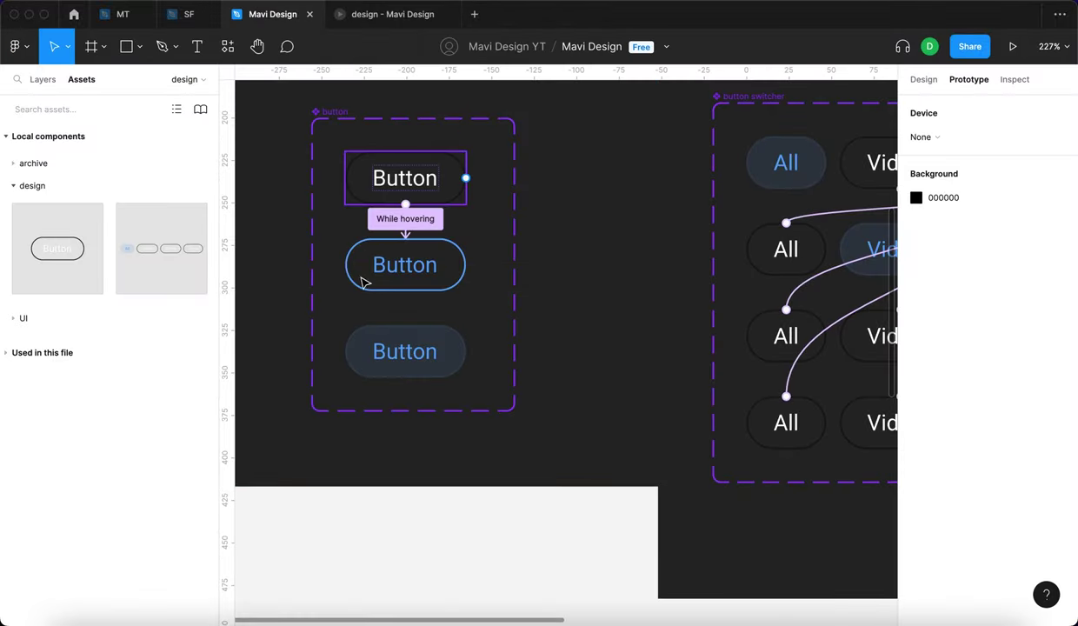
click(407, 16)
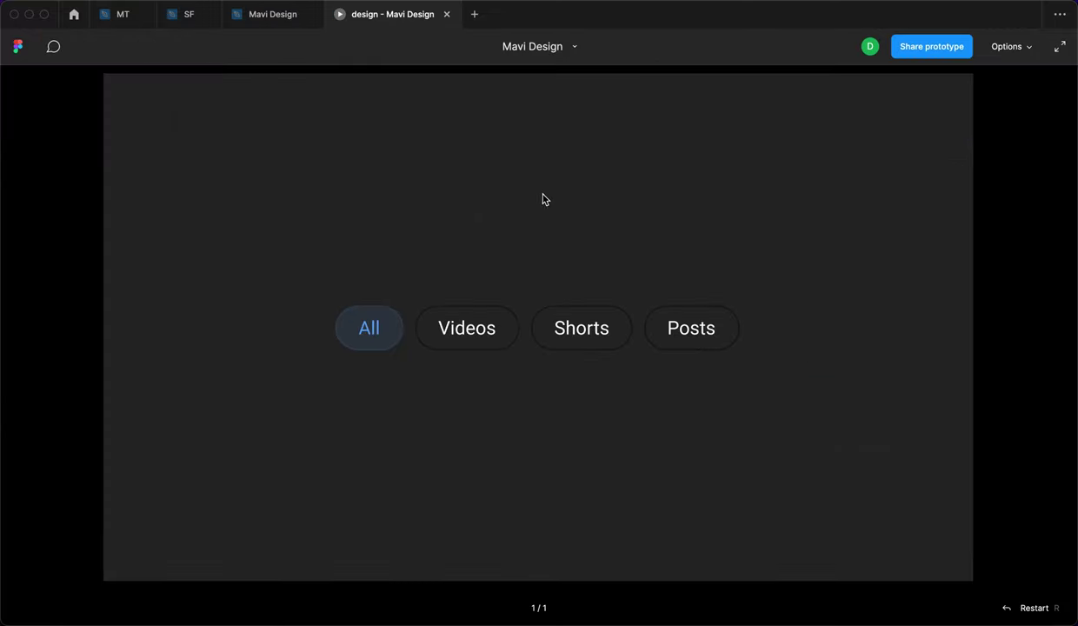
click(492, 335)
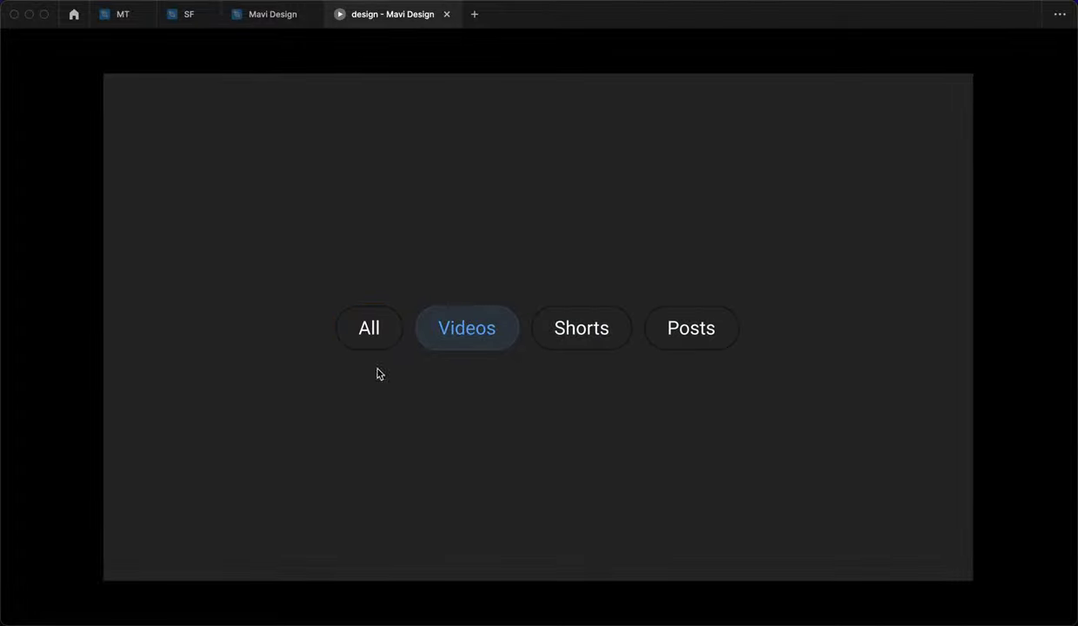
click(574, 335)
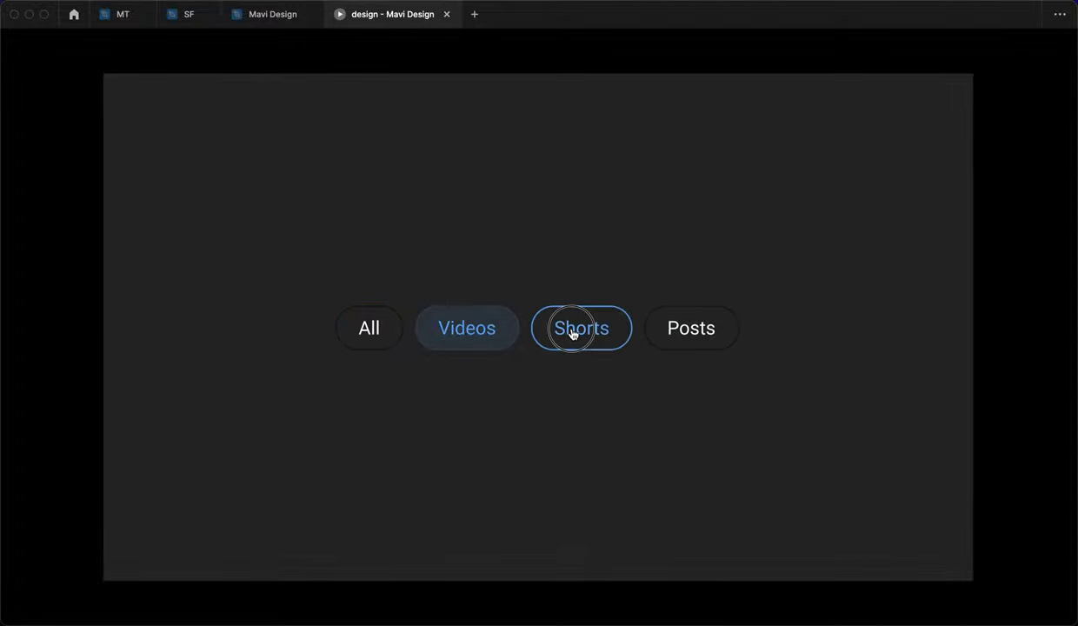
click(727, 346)
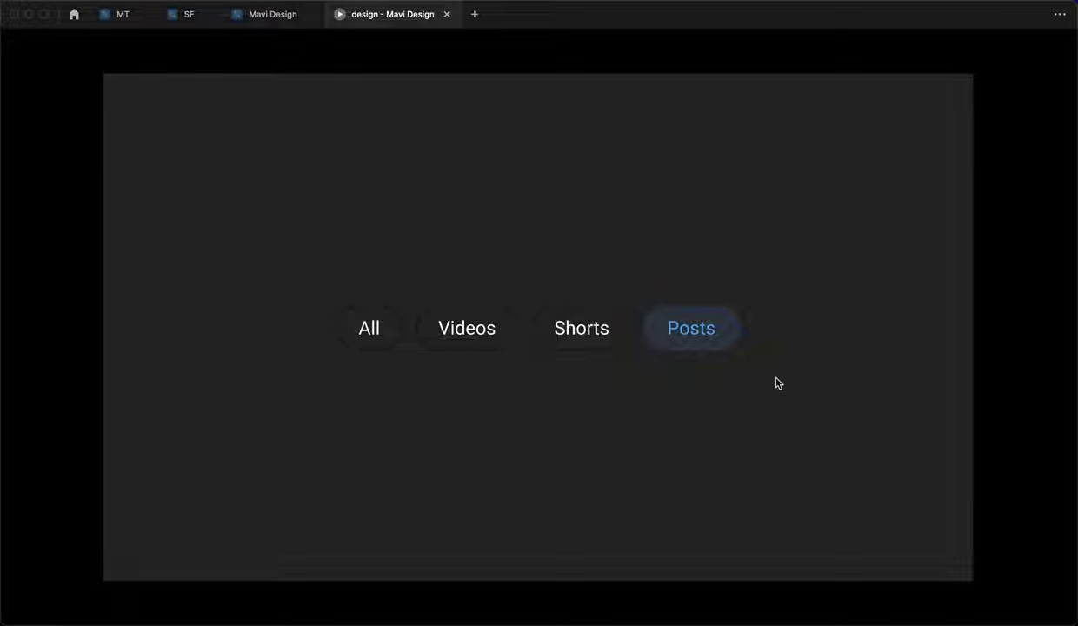
- Test the switcher's transitions by alternating repeatedly between the Shorts, All and Posts chips, finishing on All
click(594, 344)
click(373, 335)
click(614, 335)
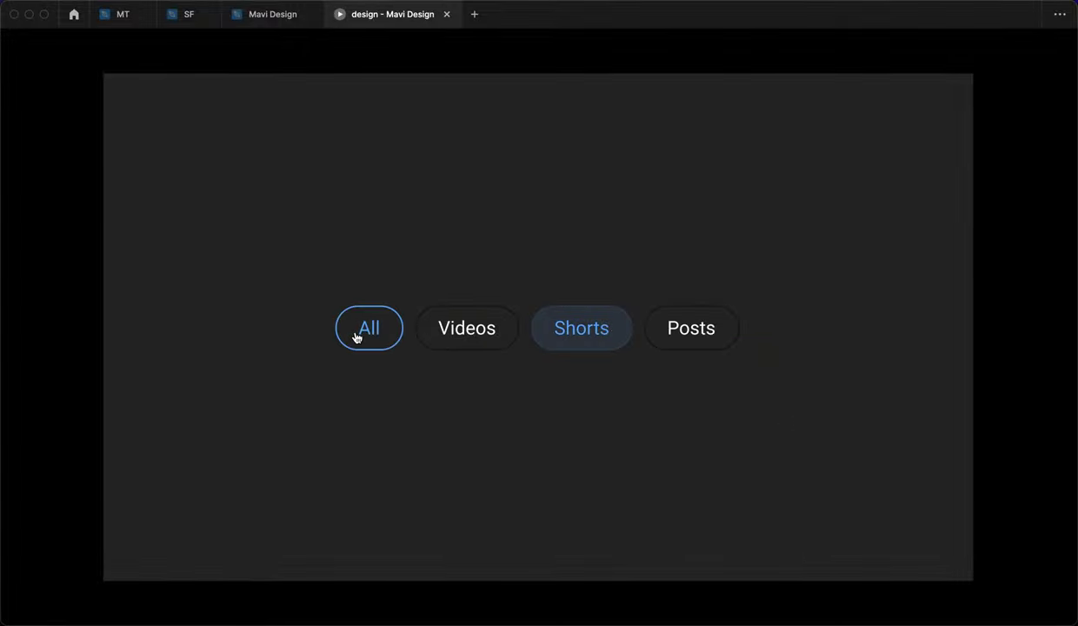
click(356, 337)
click(689, 336)
click(570, 334)
click(370, 331)
click(713, 329)
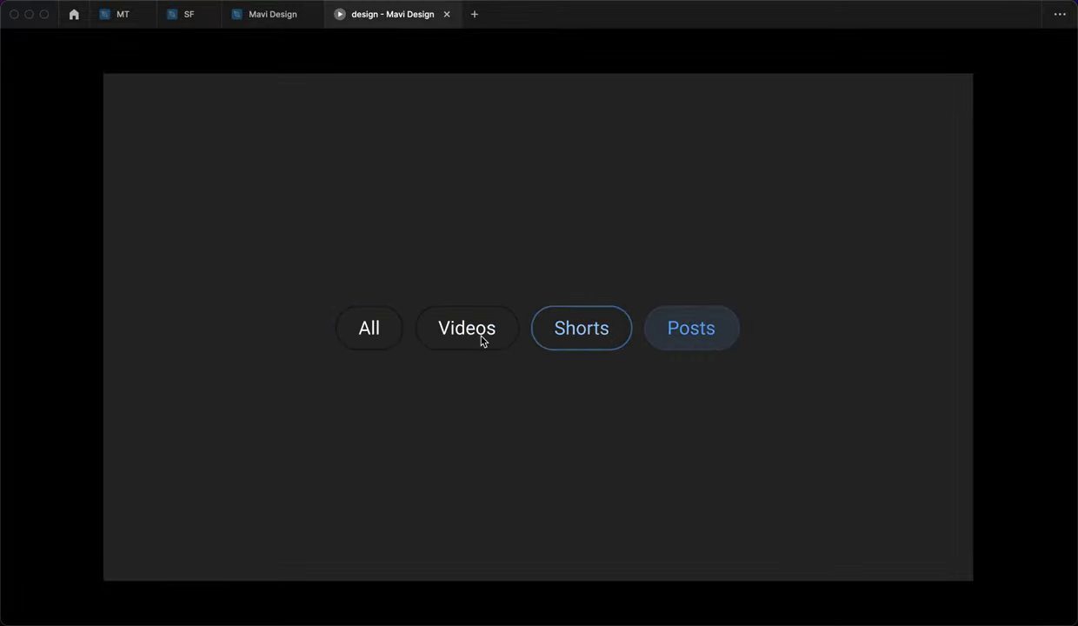
click(354, 344)
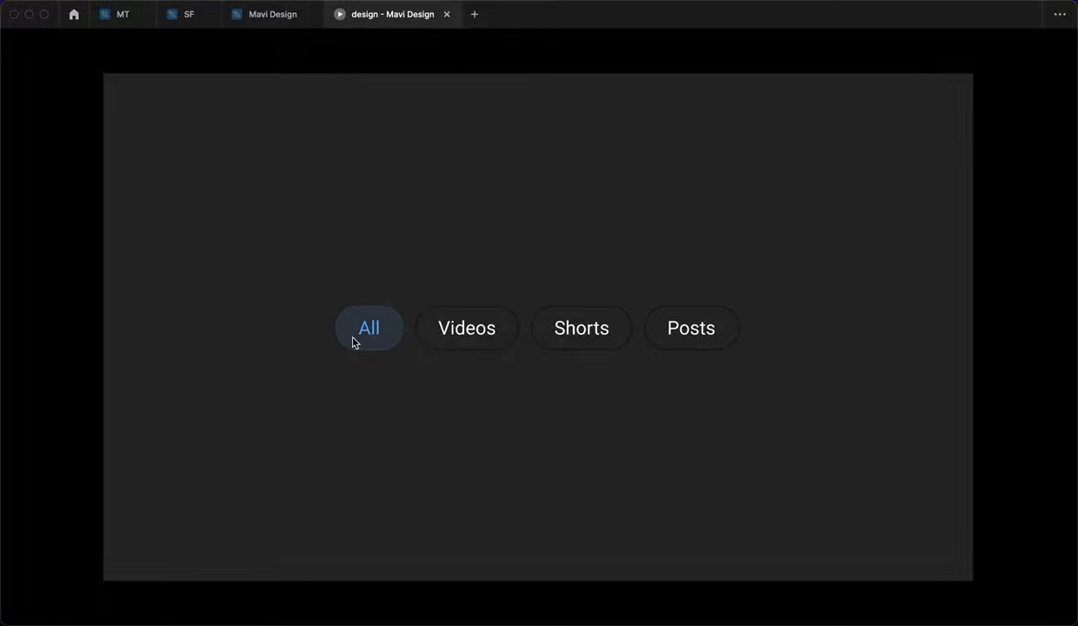